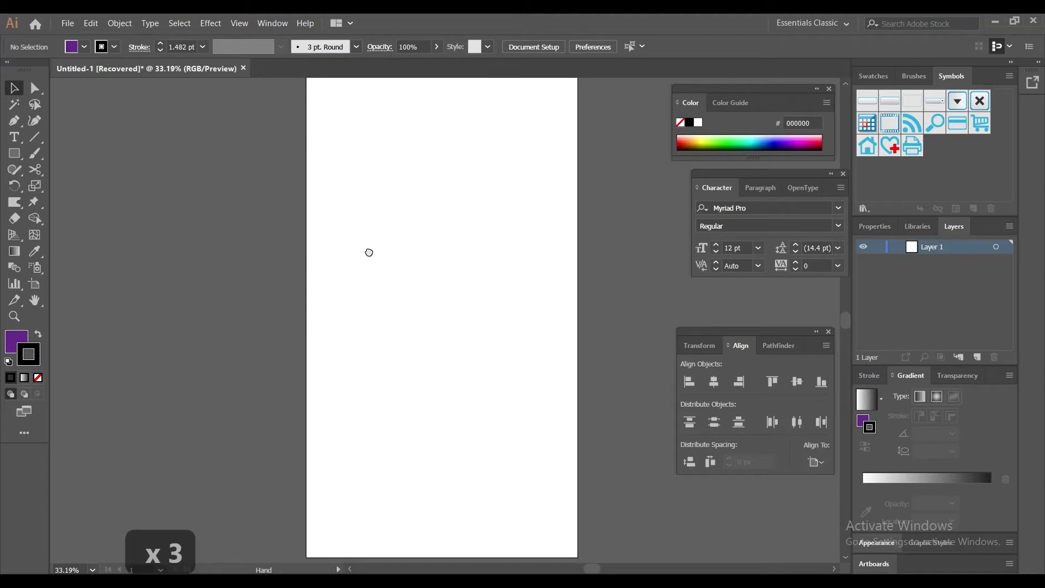
Draw a purple rectangle over the whole portrait artboard and lock it in Layer 1
key("ctrl+minus")
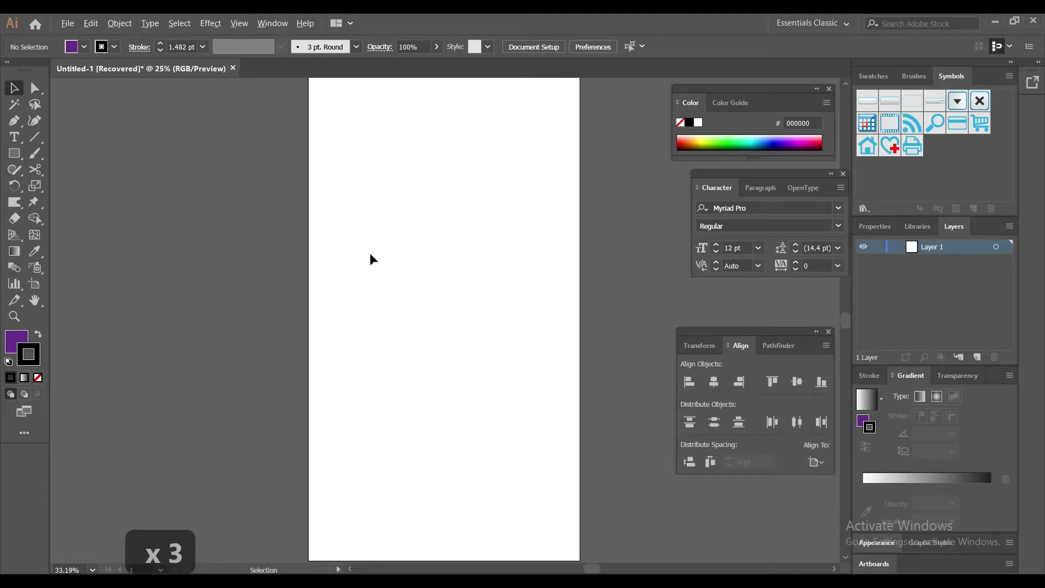
key("ctrl+minus")
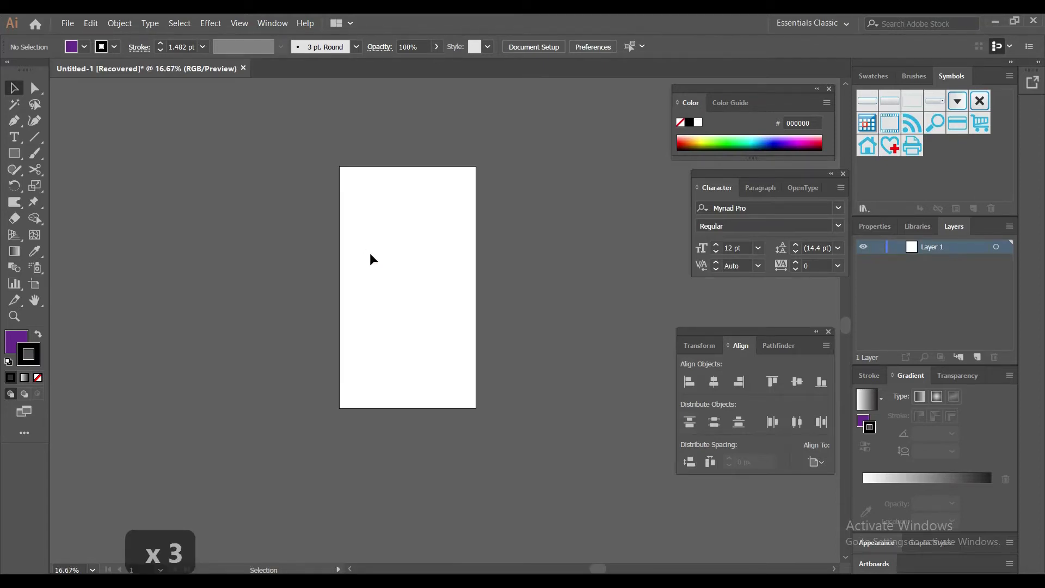
left_click_drag(370, 252, 423, 270)
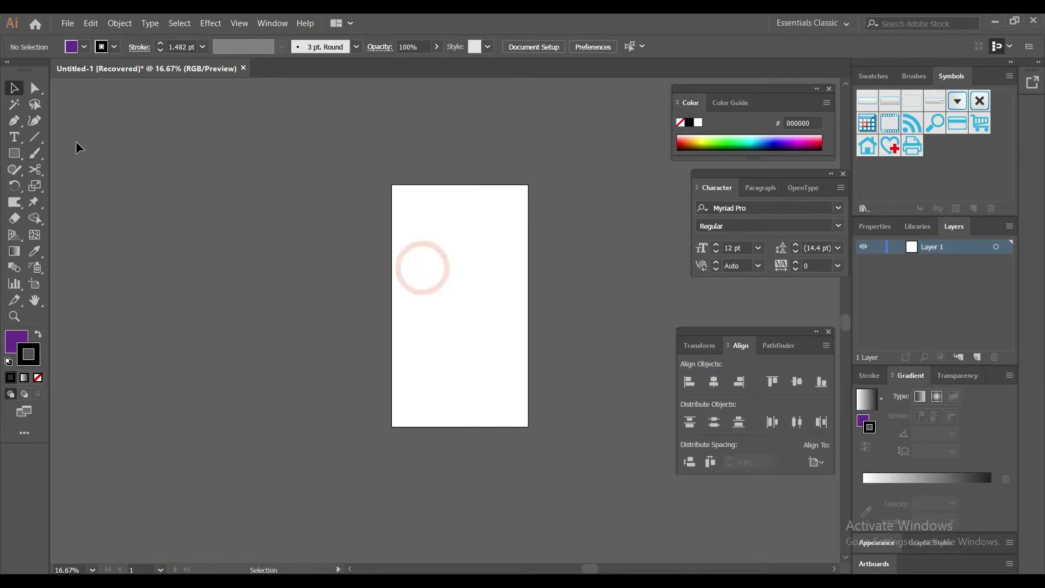
left_click(11, 154)
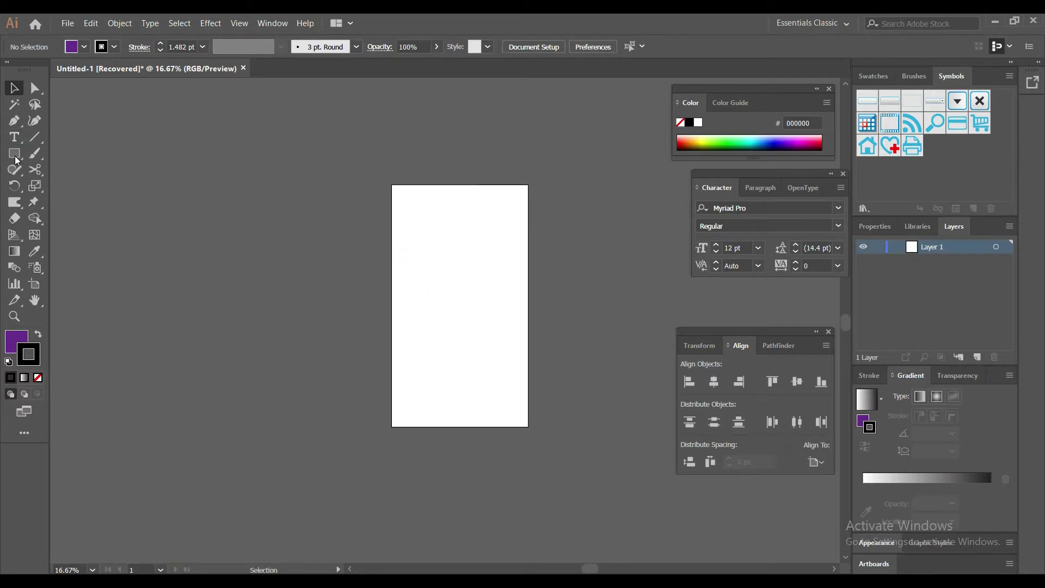
left_click(16, 156)
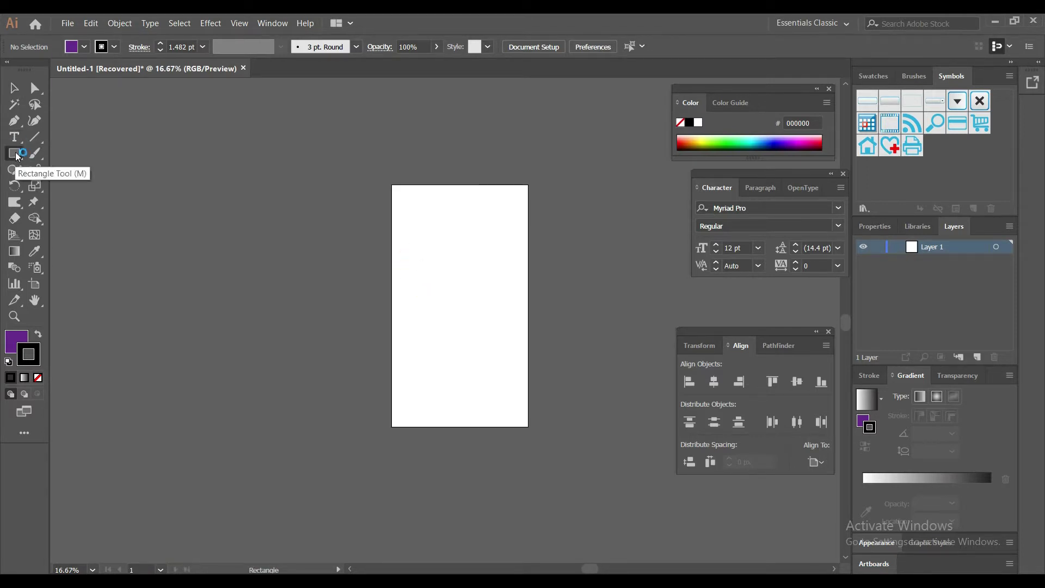
left_click(391, 185)
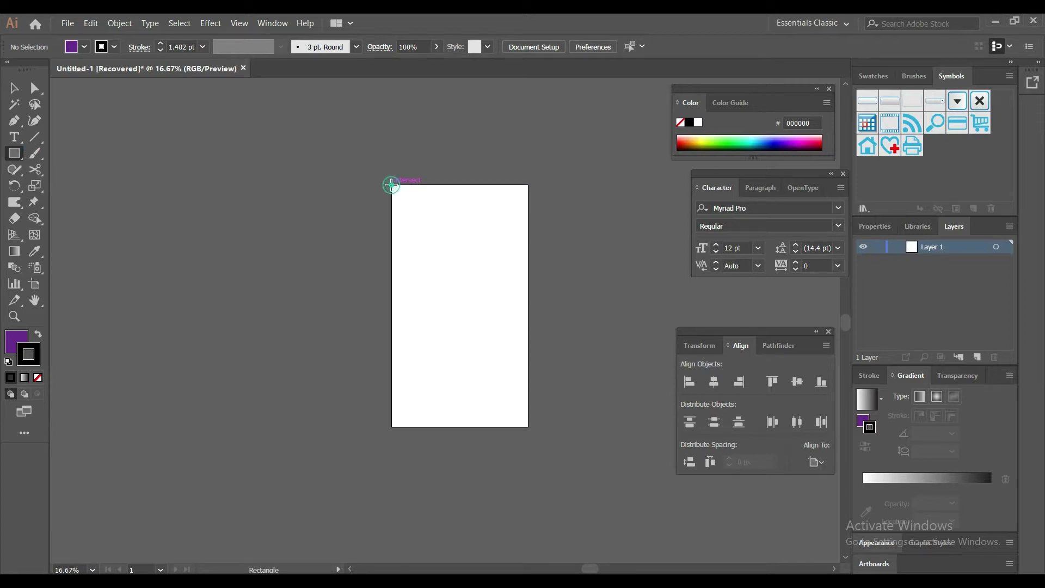
mouse_move(391, 185)
left_mouse_down()
mouse_move(489, 408)
mouse_move(527, 426)
left_mouse_up()
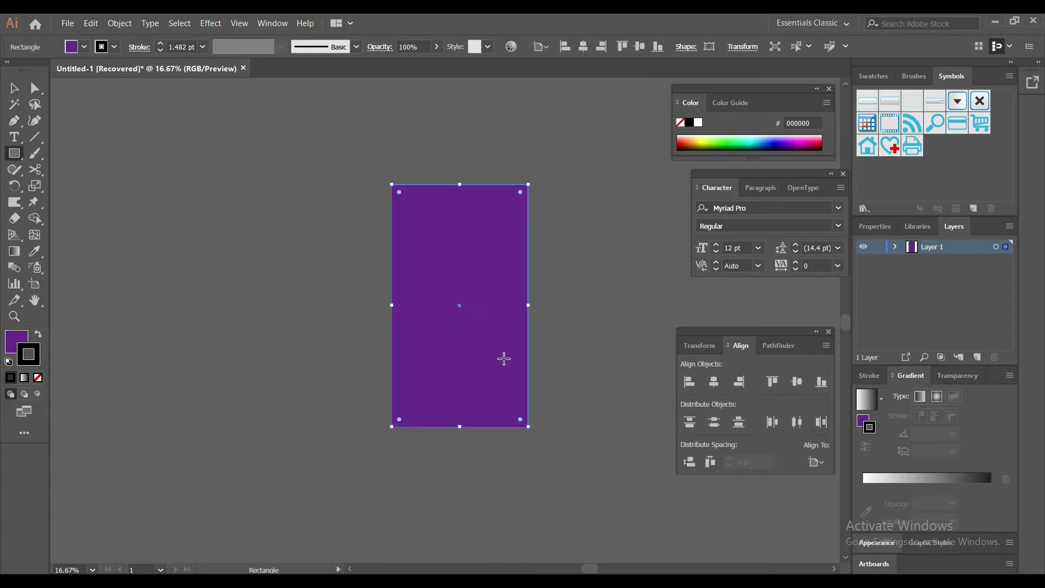
left_click(895, 247)
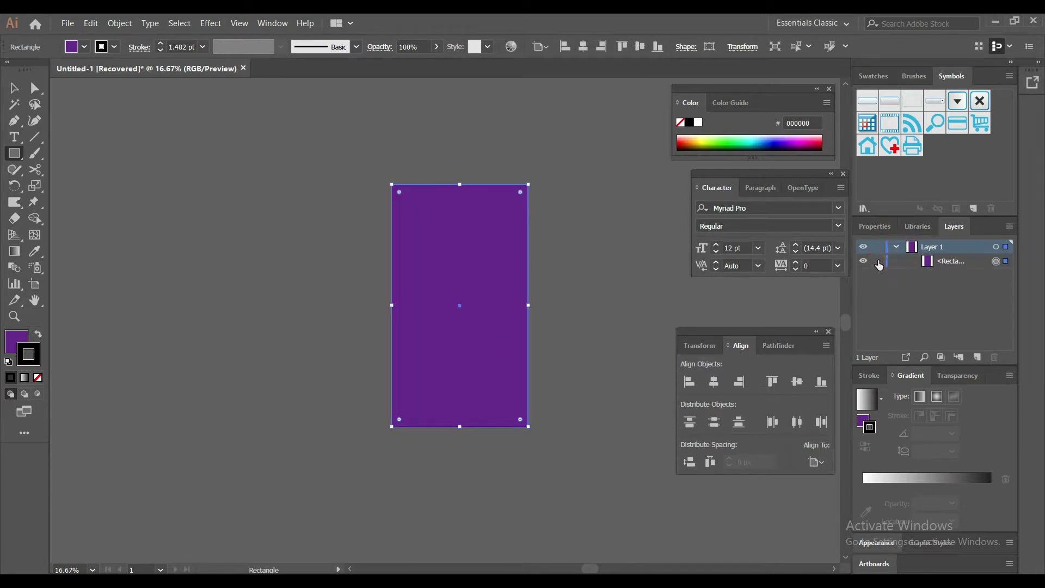
left_click(878, 261)
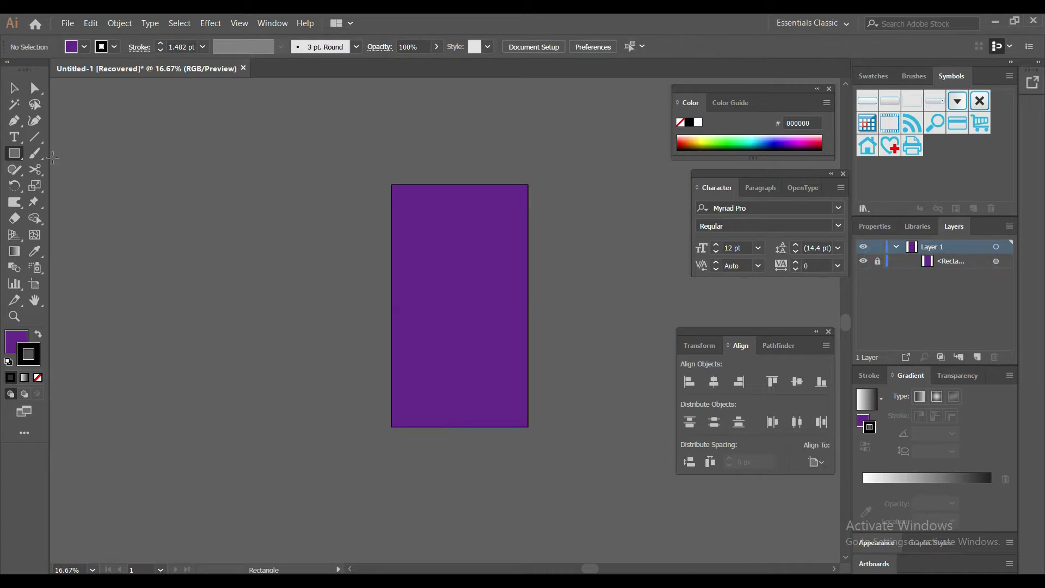
Draw a smaller rounded rectangle inside the lower half of the purple background
left_click(14, 154)
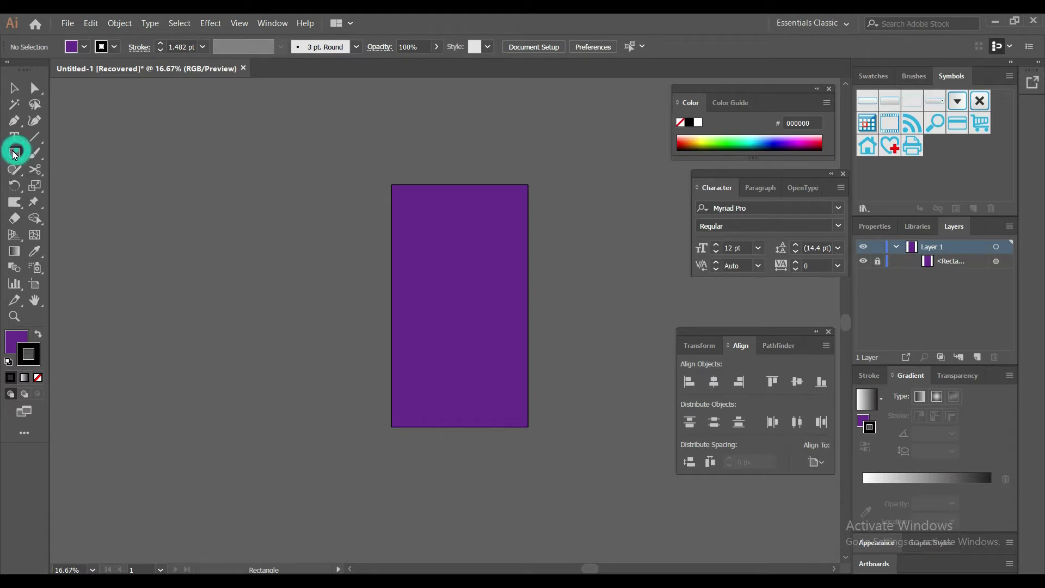
left_click(18, 158)
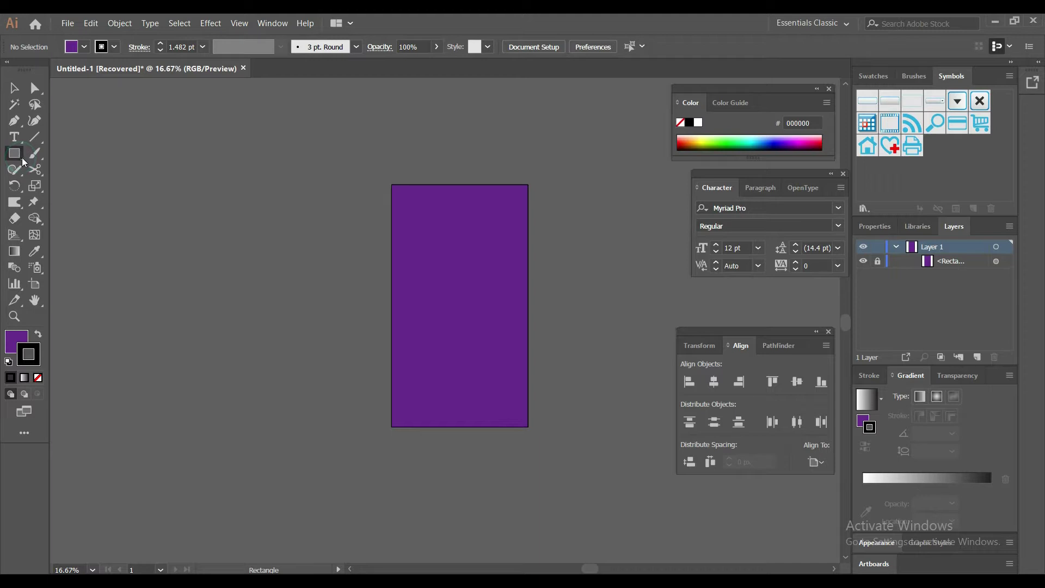
left_click(22, 160)
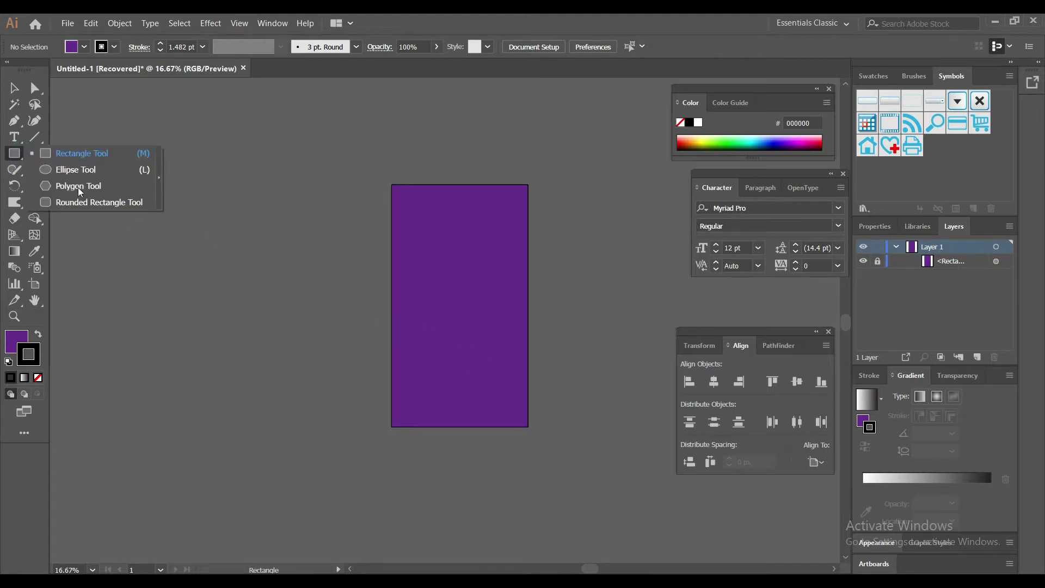
left_click(71, 204)
left_click(70, 205)
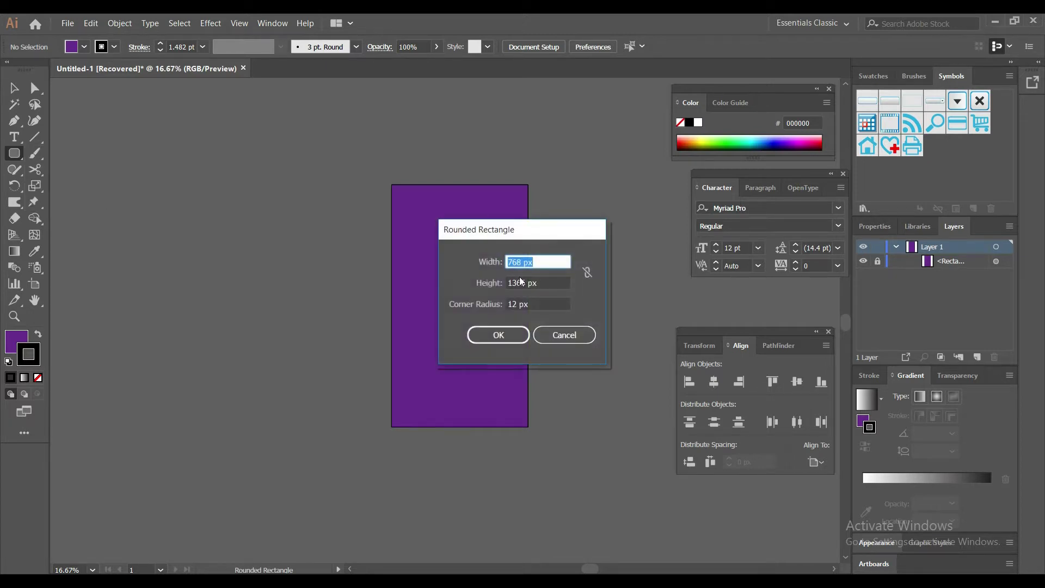
left_click(491, 336)
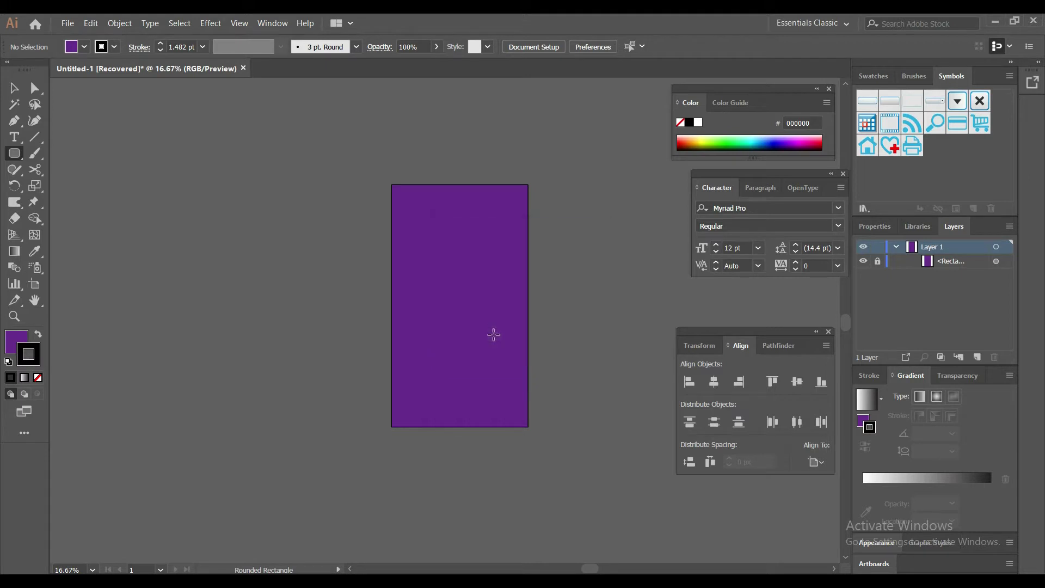
left_click(407, 305)
left_click_drag(490, 398, 496, 407)
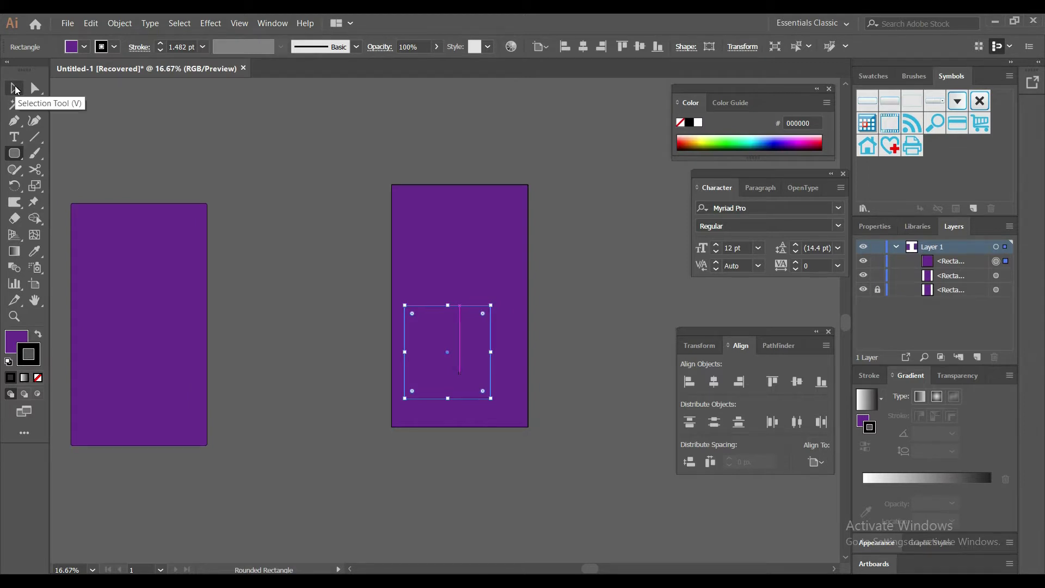
Delete the stray extra rectangle left of the artboard
left_click(15, 88)
left_click(94, 252)
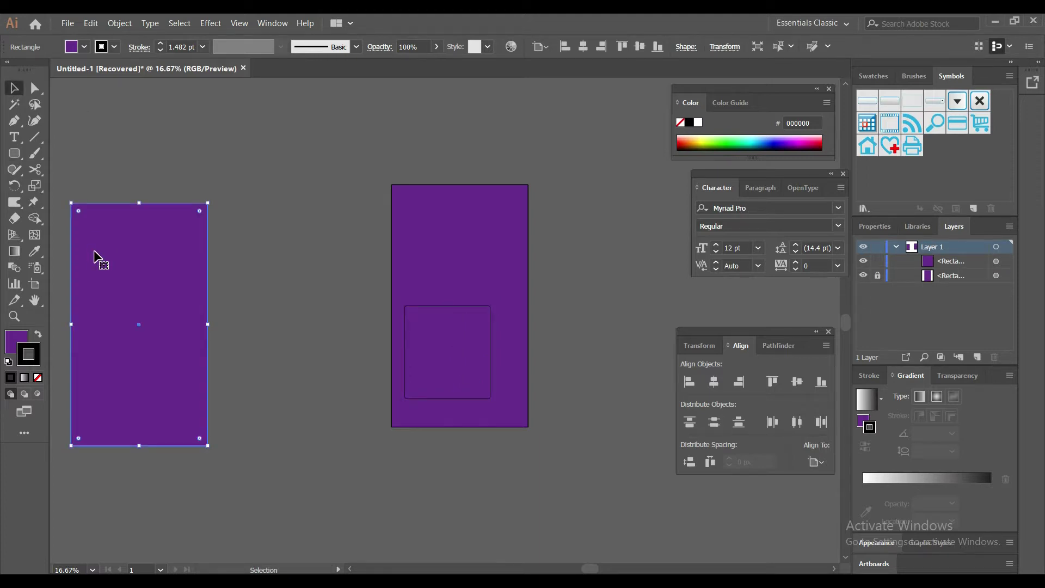
key("Delete")
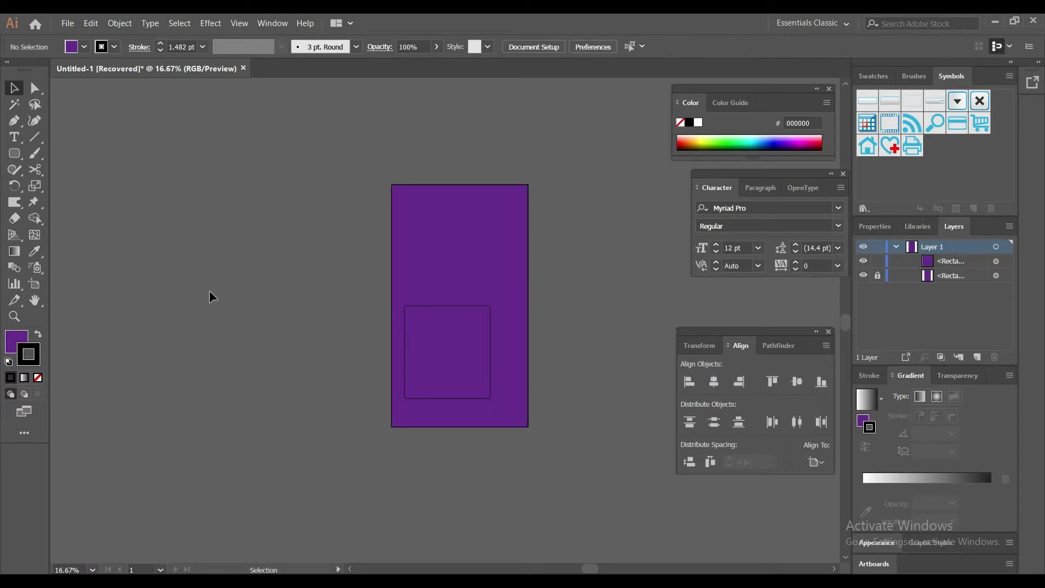
Nudge the inner rectangle up and Alt-drag a copy to the background's top-right corner
left_click(411, 315)
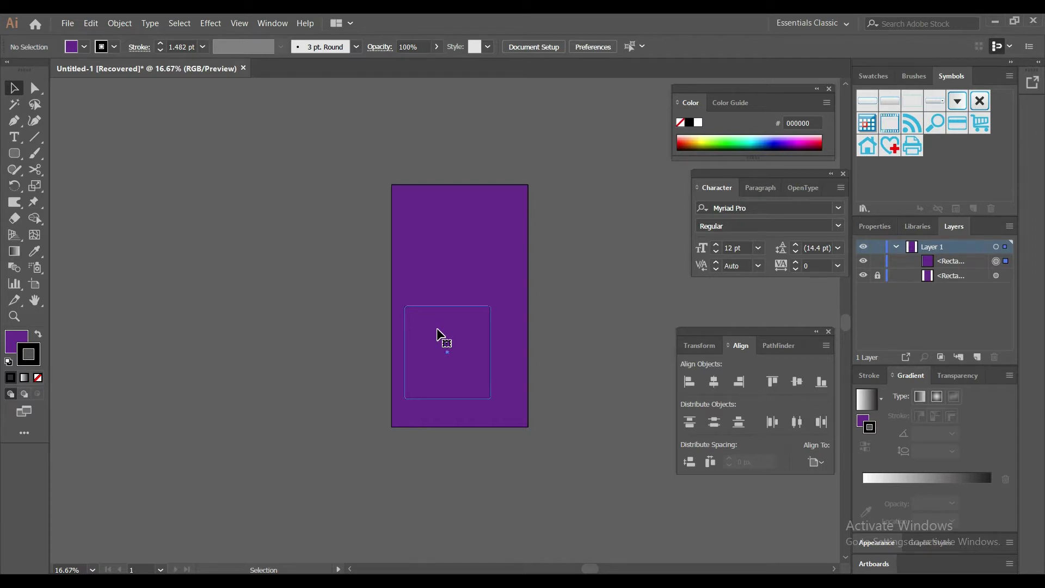
left_click_drag(430, 316, 448, 311)
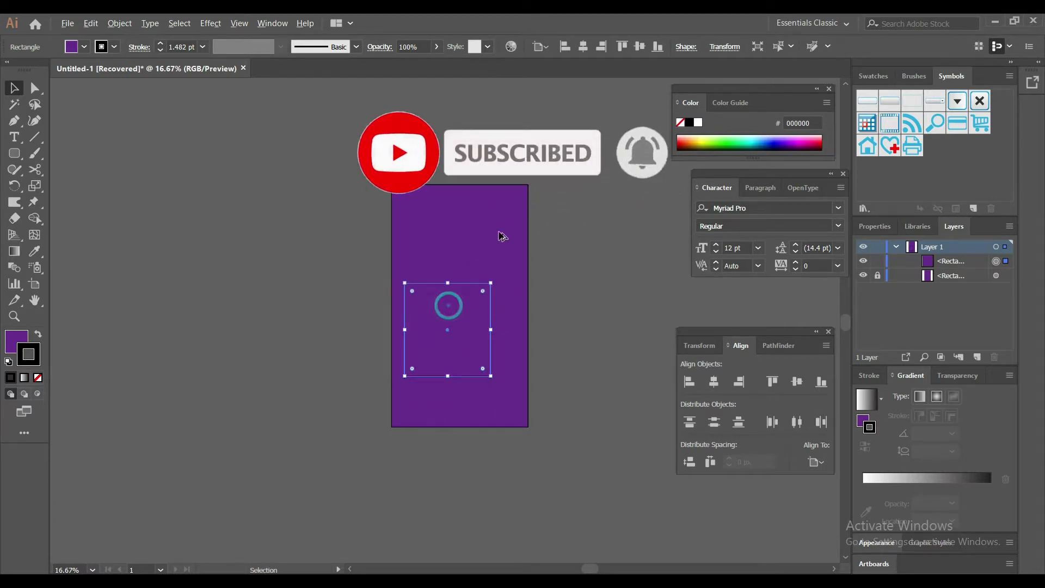
left_click_drag(520, 192, 483, 250)
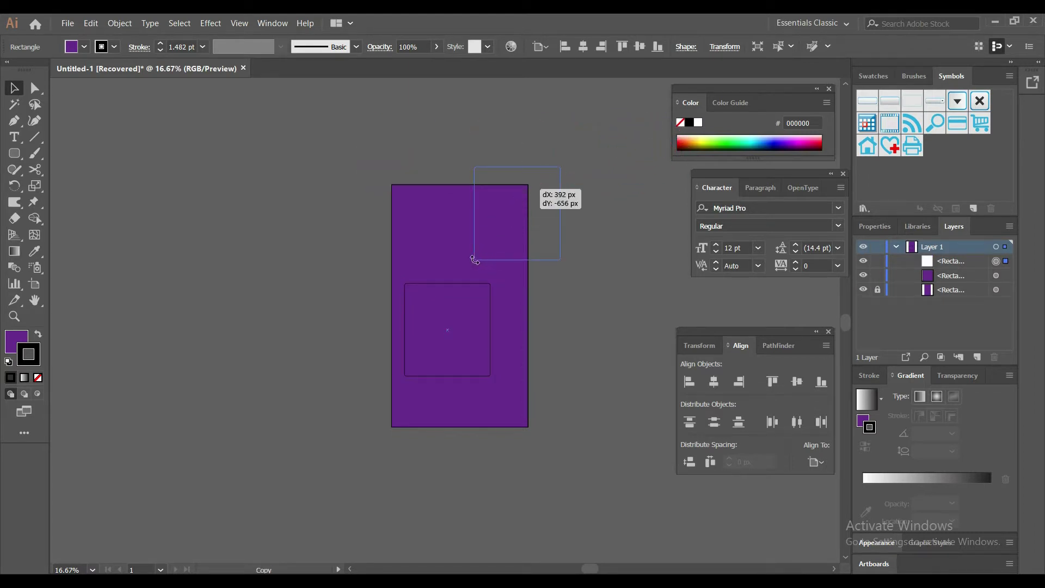
left_click_drag(484, 249, 588, 164)
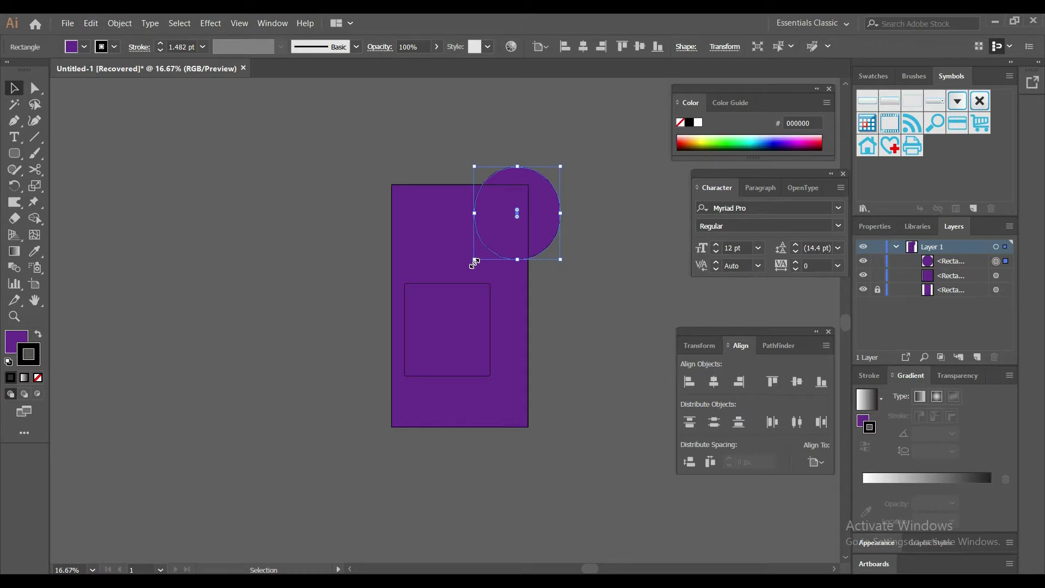
Drag the copy's corner widgets inward until it becomes a circle
left_click_drag(474, 260, 504, 226)
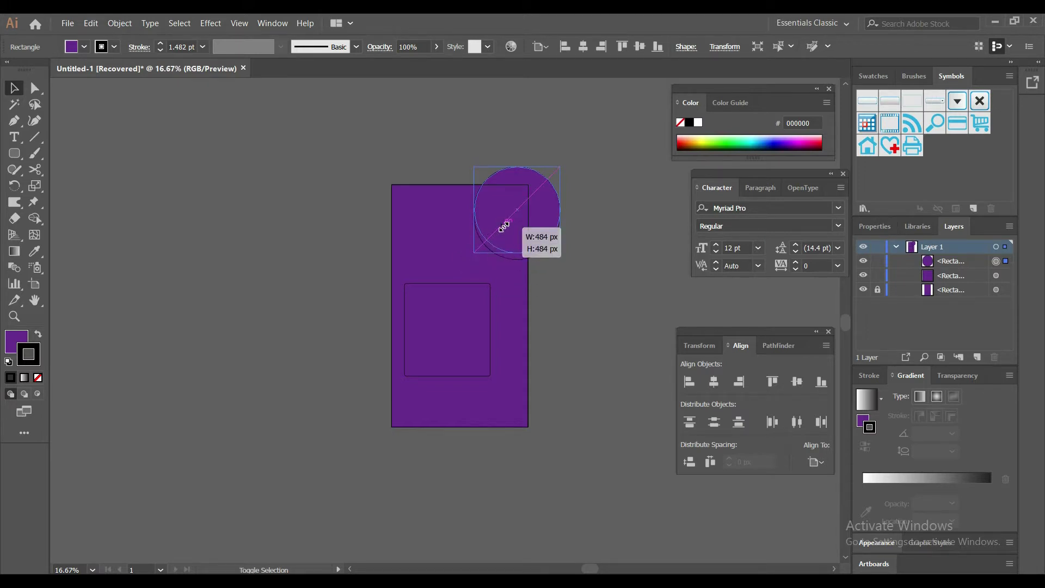
left_click_drag(503, 227, 519, 212)
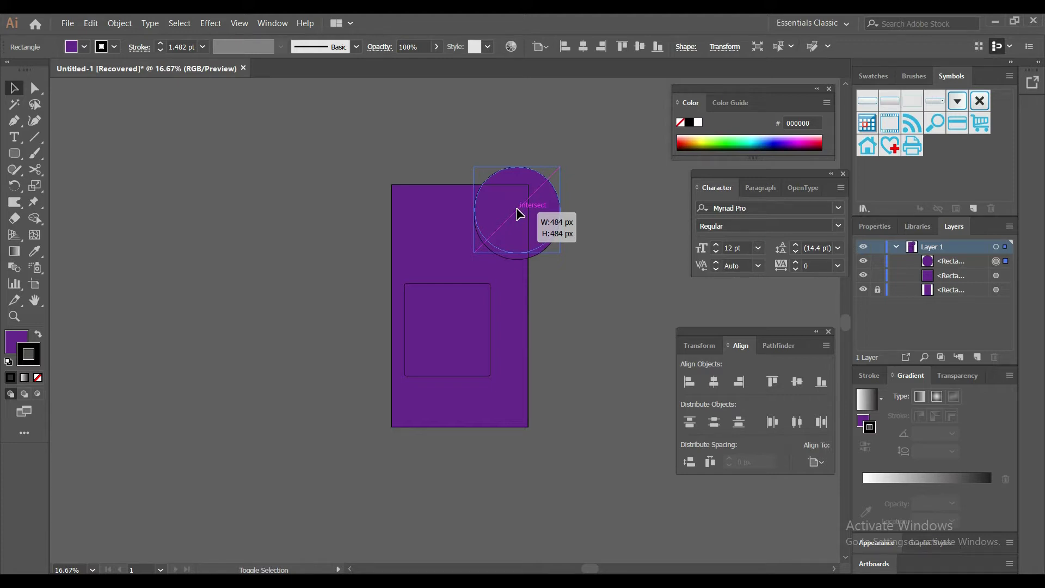
left_click_drag(518, 212, 518, 212)
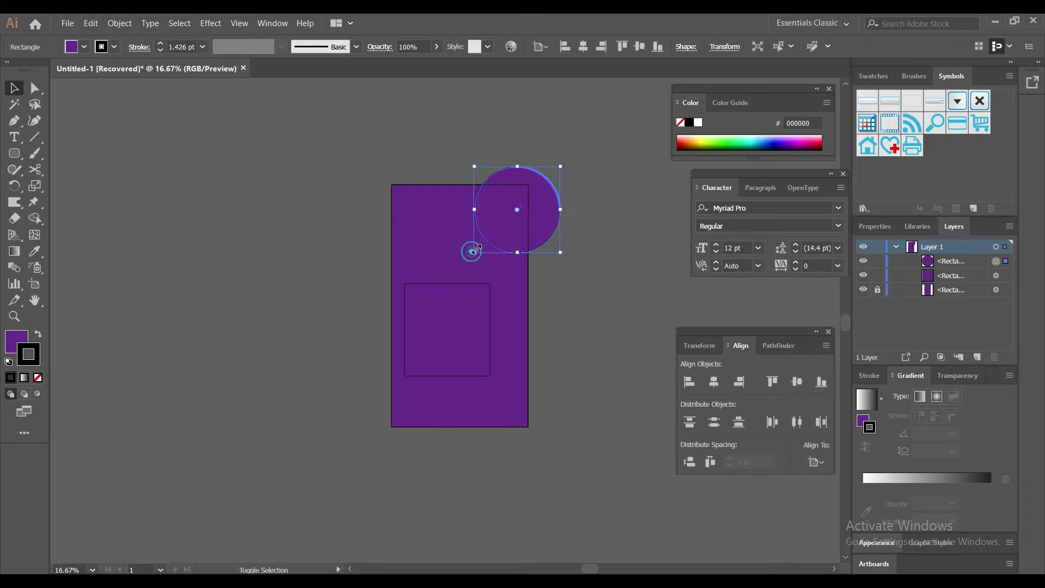
left_click_drag(471, 251, 517, 198)
left_click_drag(548, 248, 551, 243)
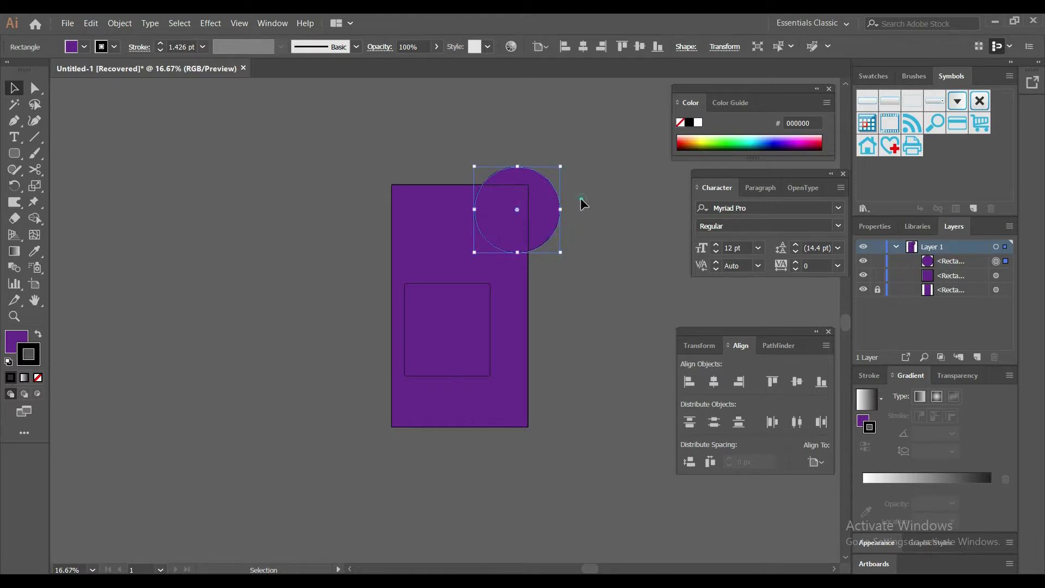
left_click(589, 157)
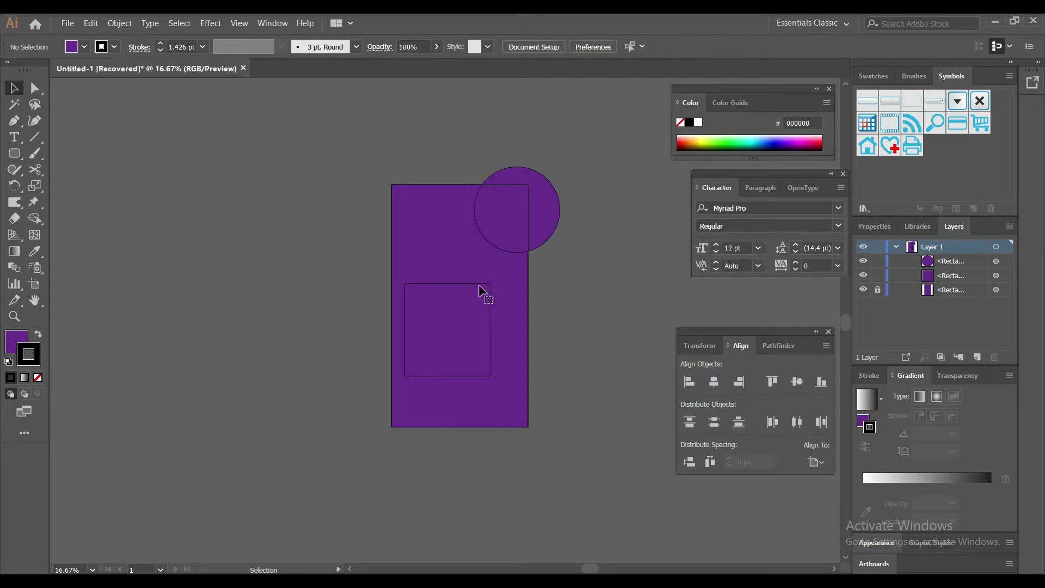
Move the small square to the bottom-left, then Blend-tool it into the top-right circle
left_click(481, 291)
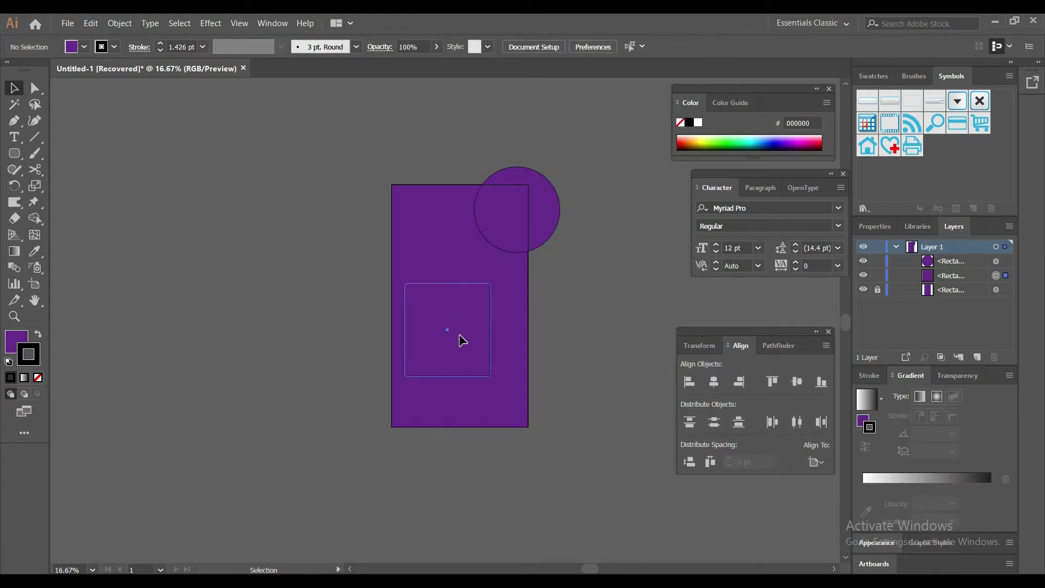
left_click_drag(459, 334, 461, 331)
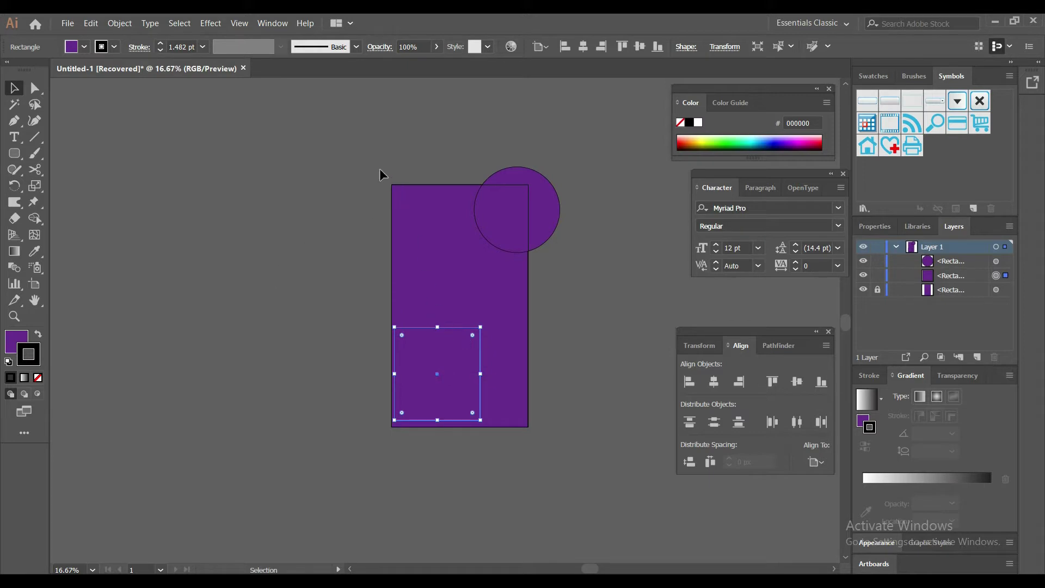
left_click_drag(384, 170, 573, 418)
left_click(34, 251)
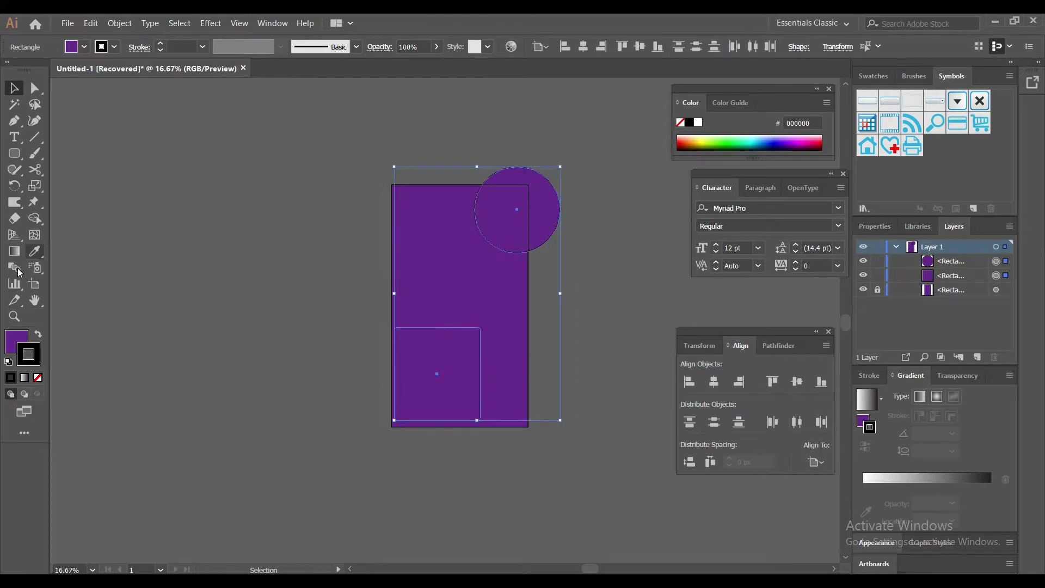
key("w")
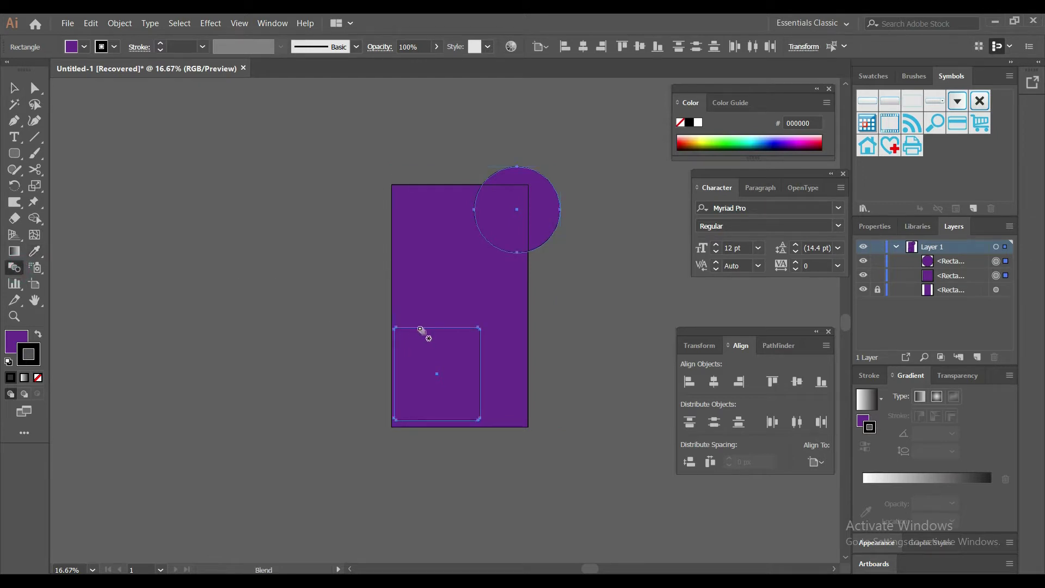
left_click(420, 329)
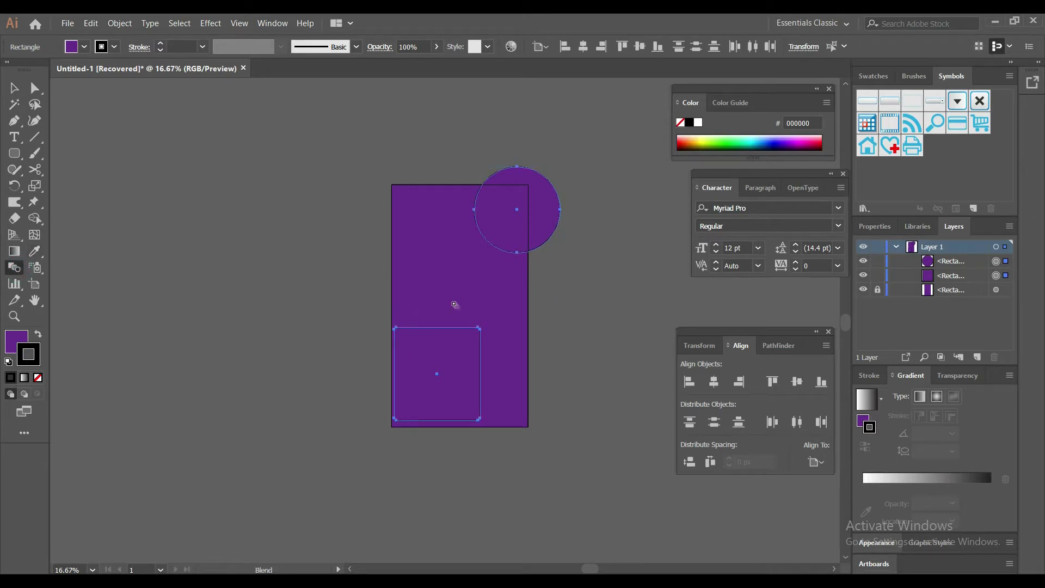
left_click(505, 252)
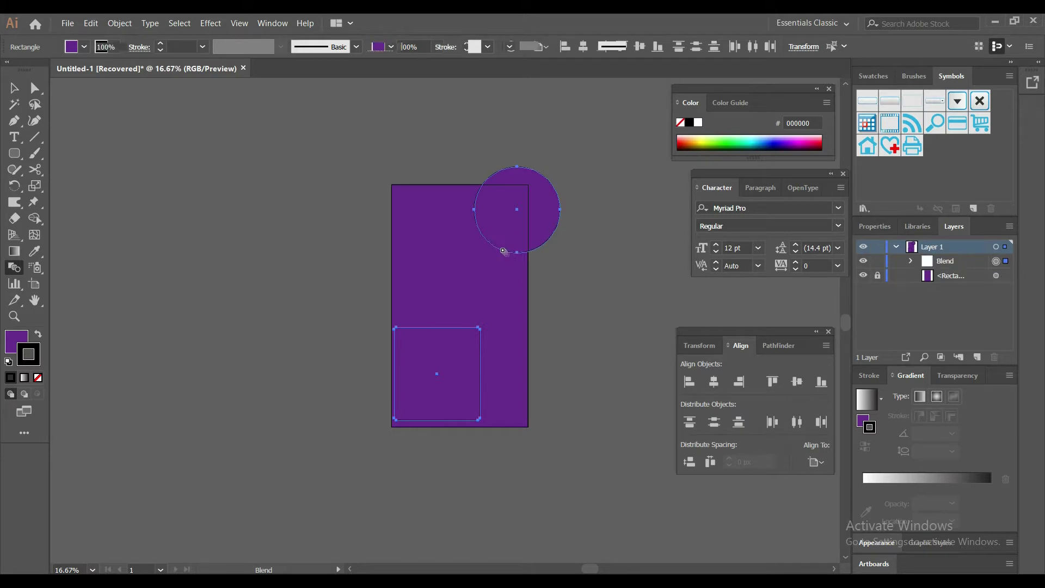
Set Blend Options to Specified Steps with 19 steps, using Preview
double_click(14, 269)
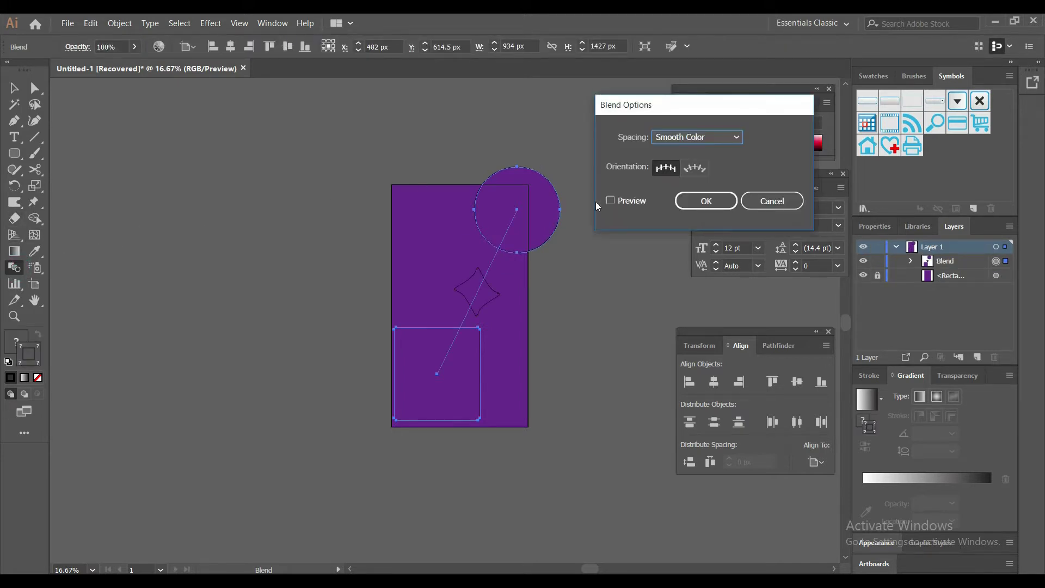
left_click(622, 202)
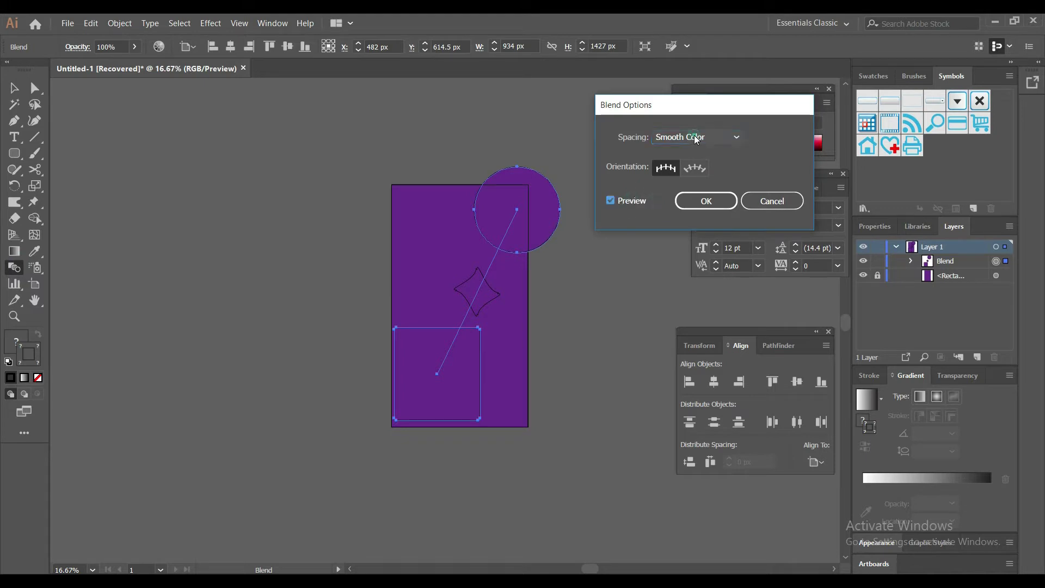
left_click(694, 137)
left_click(688, 167)
left_click(773, 134)
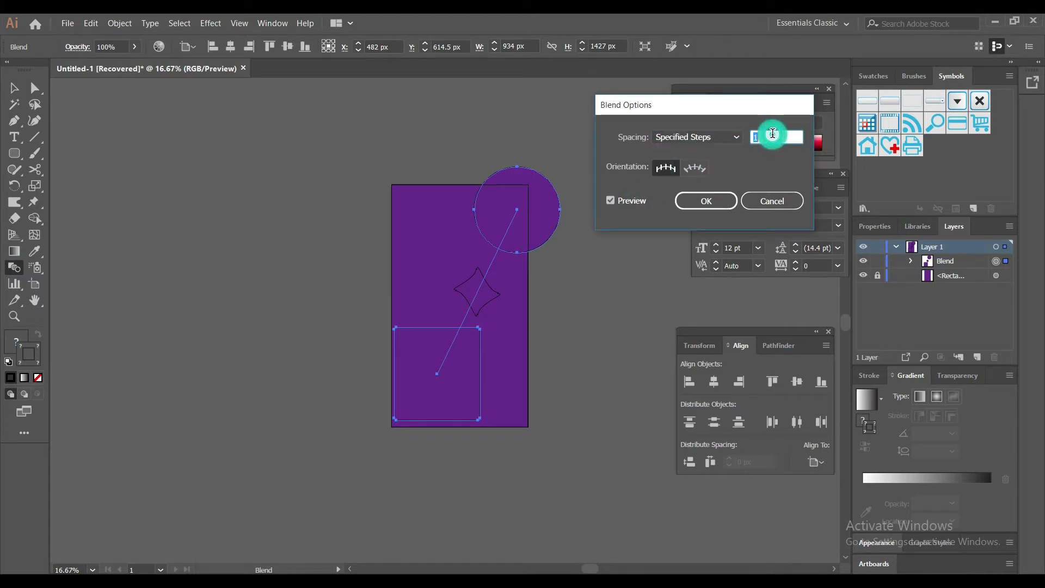
type("8")
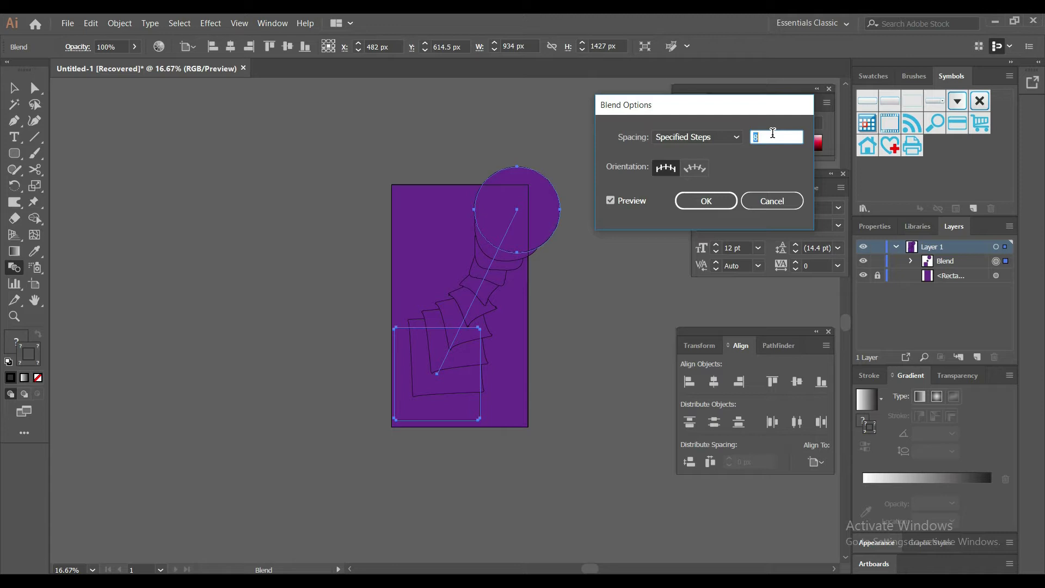
key("Up")
key("Up")
key("Up")
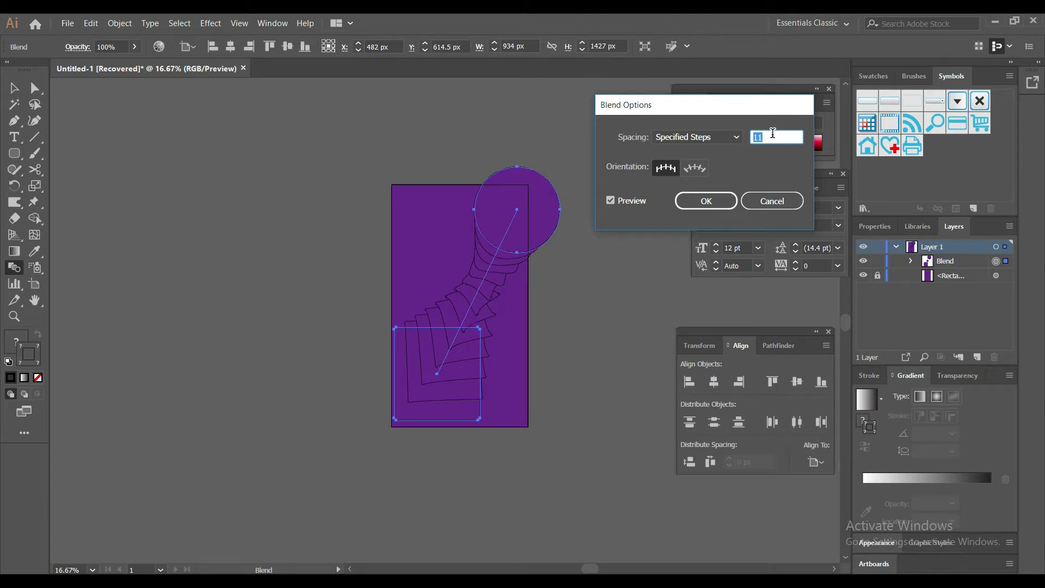
key("Up")
key("Up")
key("Up")
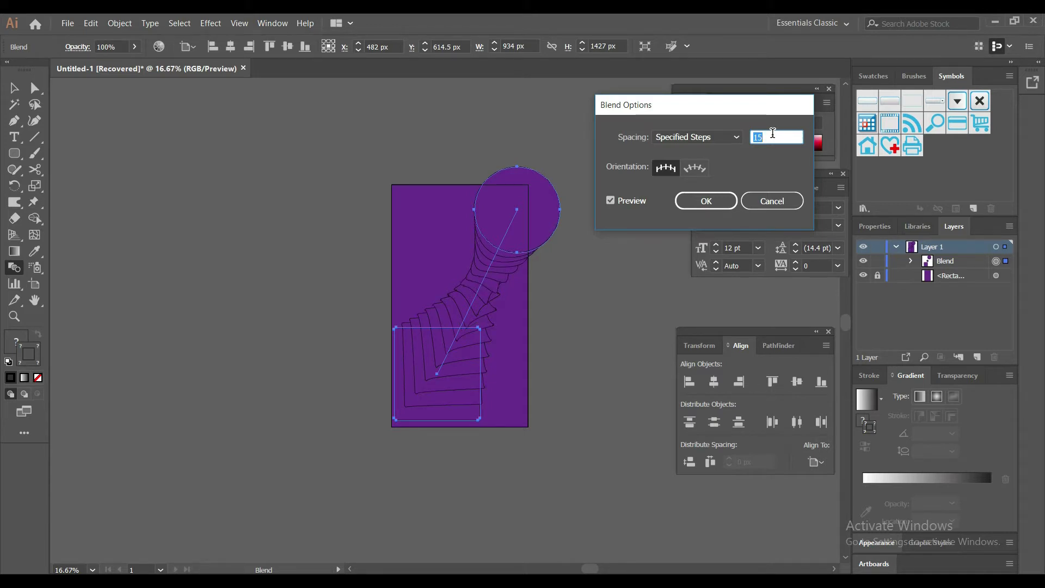
key("Up")
key("Up")
key("Up")
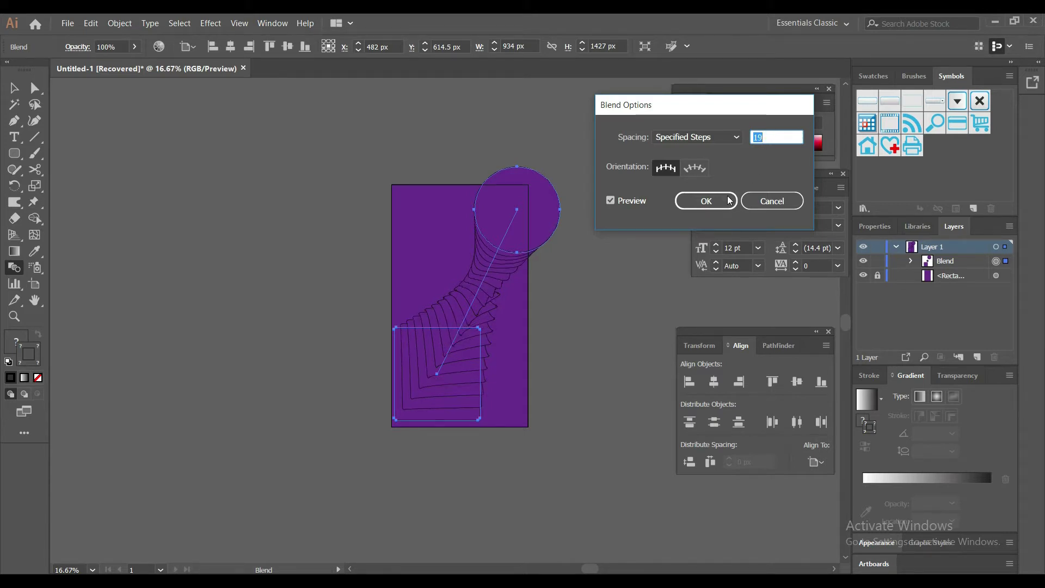
left_click(715, 203)
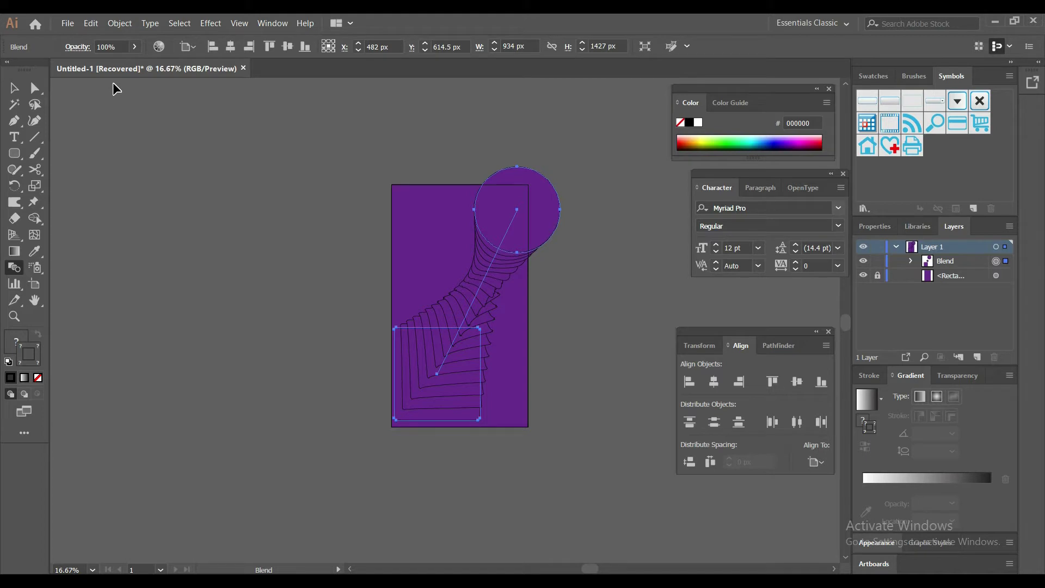
Deselect and reselect the blend with the Selection tool
key("v")
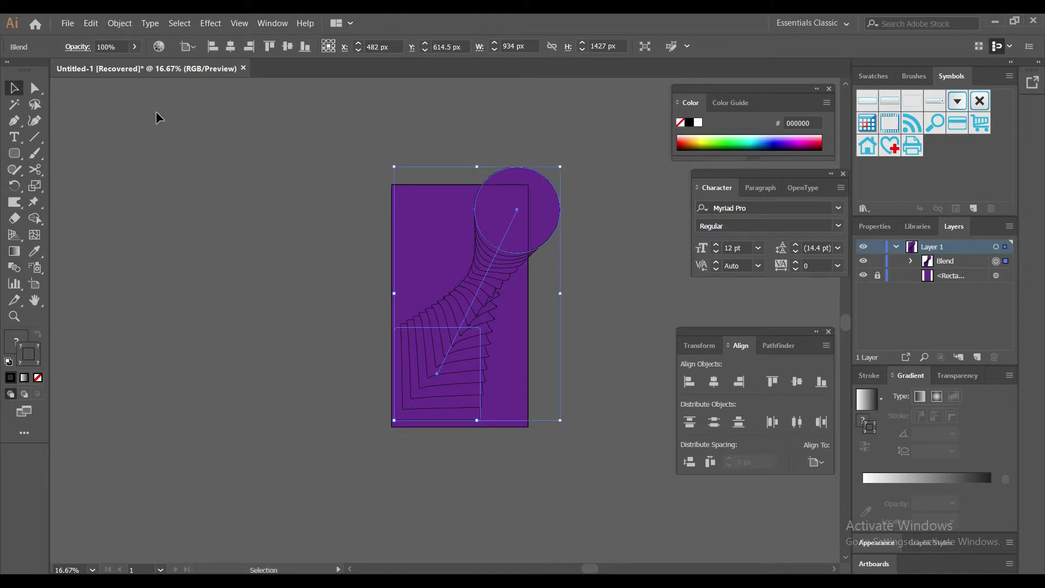
left_click(553, 234)
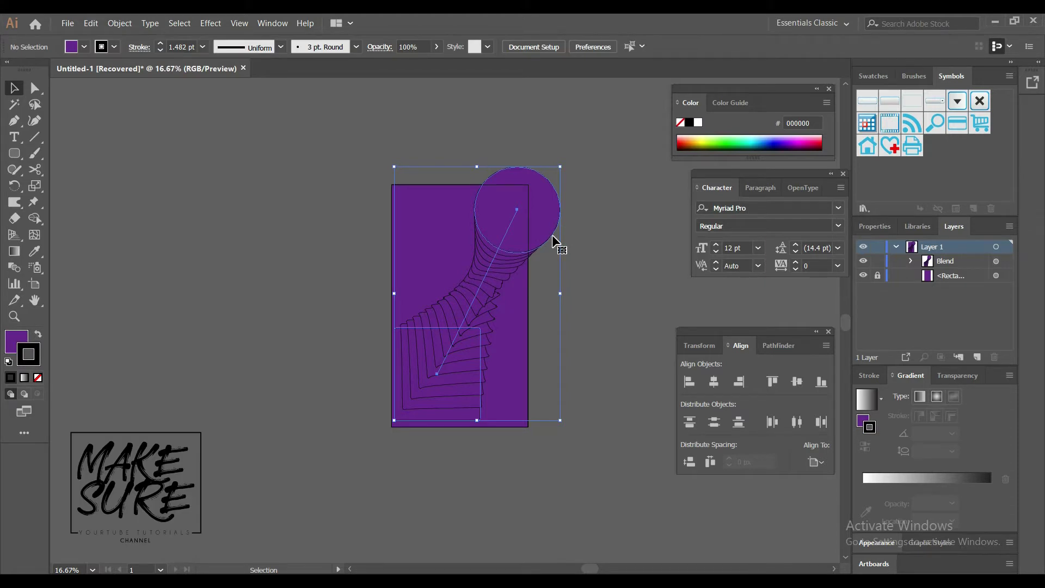
left_click(553, 239)
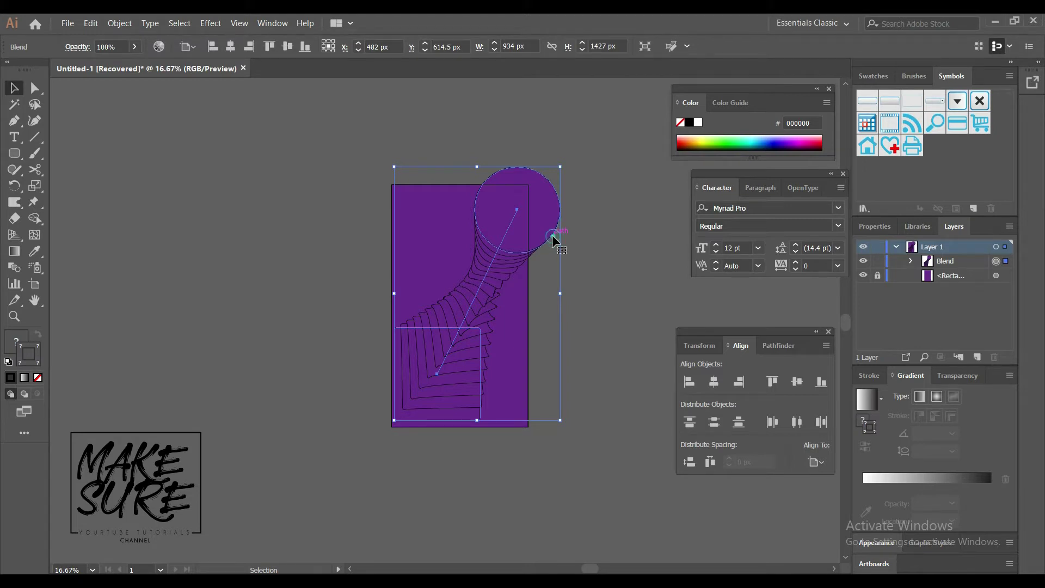
Isolate the blend and give its circle a cyan stroke from the Stroke swatches
double_click(553, 240)
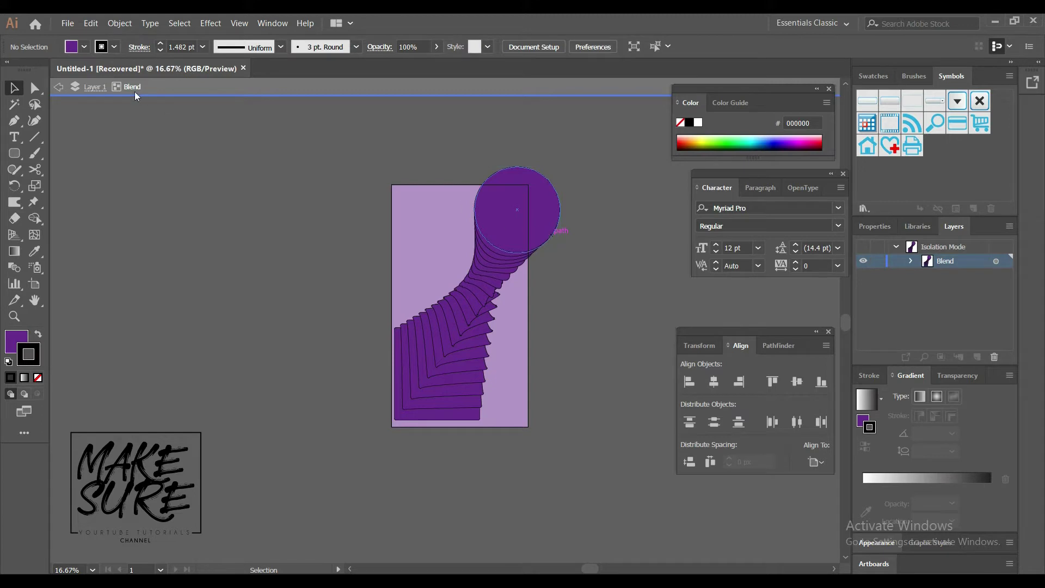
left_click(114, 47)
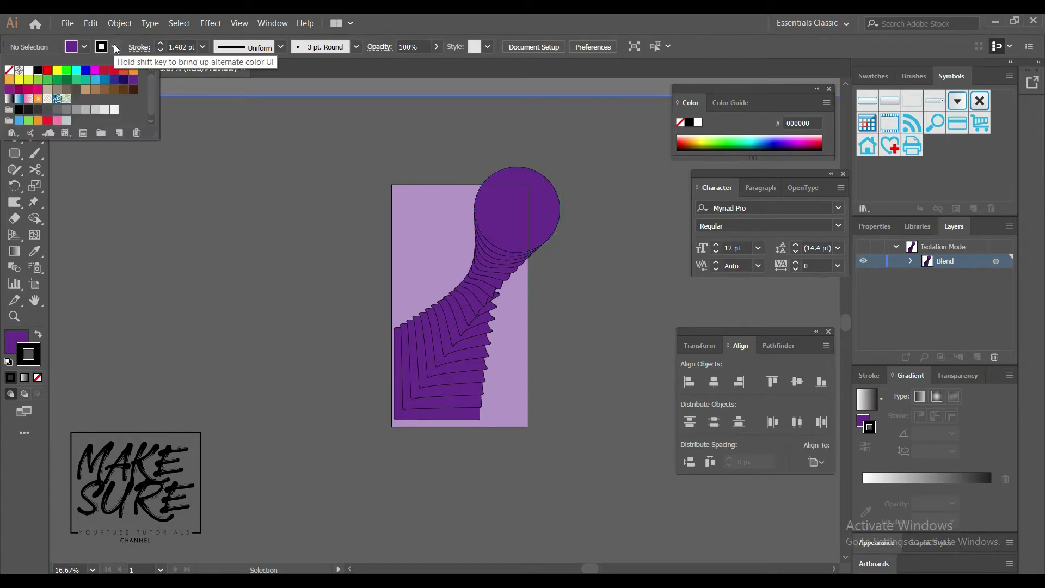
left_click(76, 70)
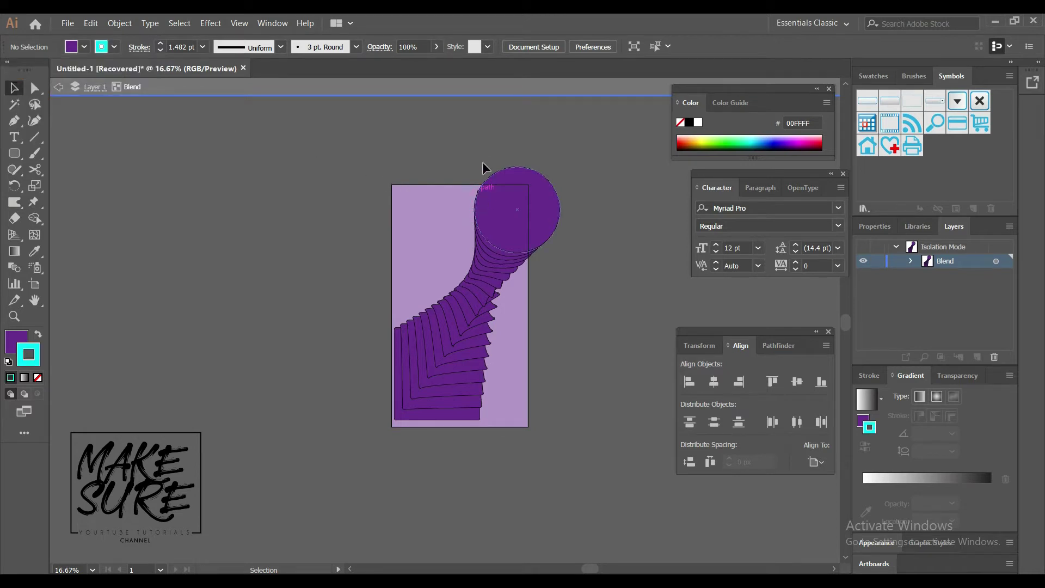
left_click(488, 143)
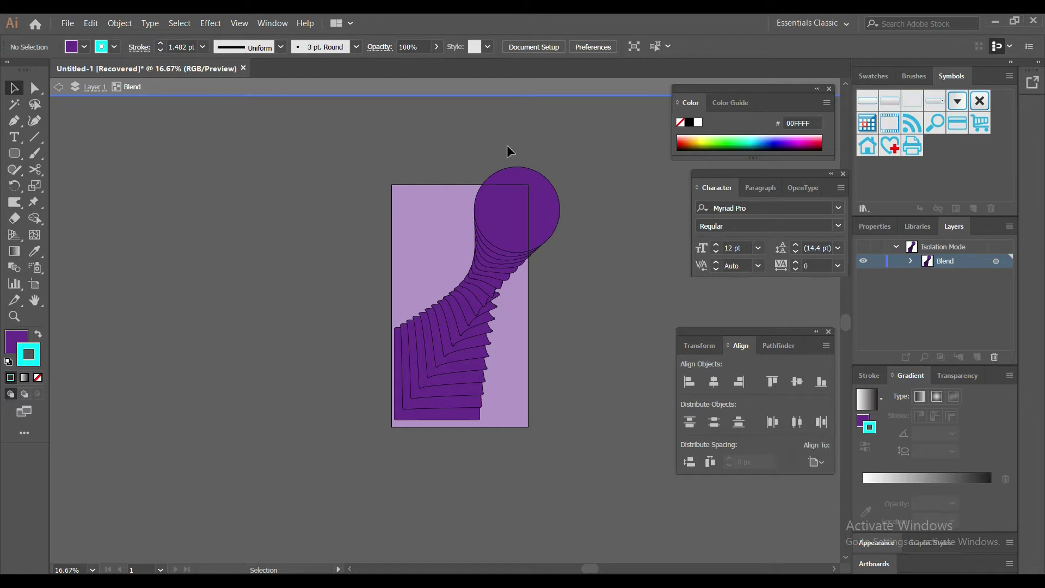
key("ctrl+z")
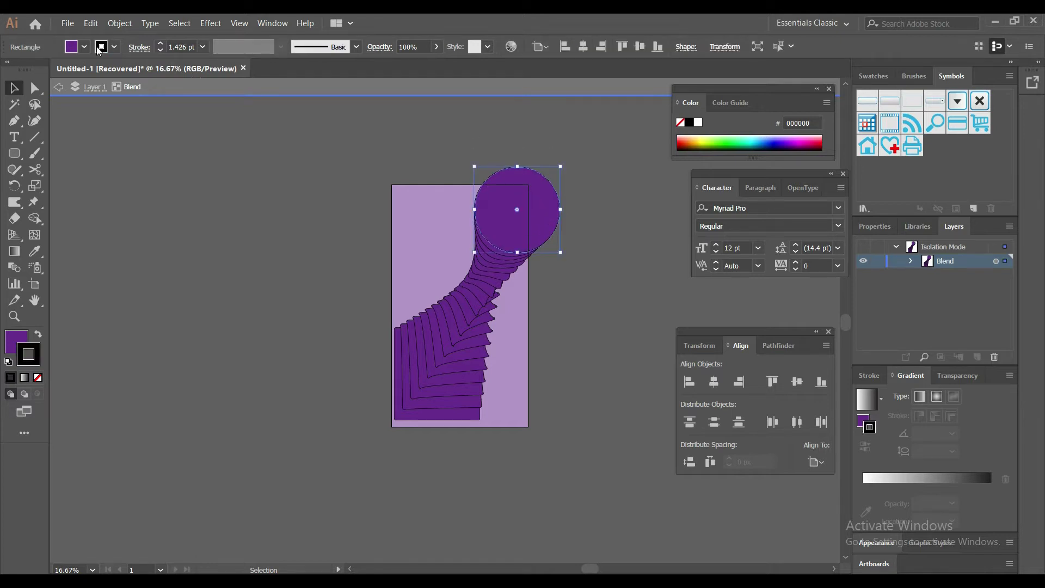
left_click(114, 48)
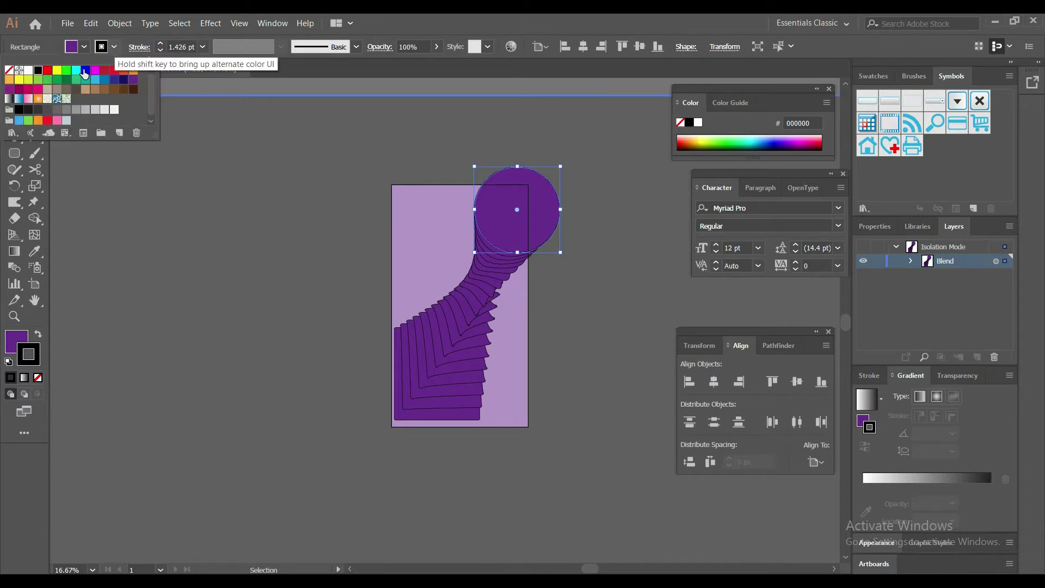
left_click(76, 74)
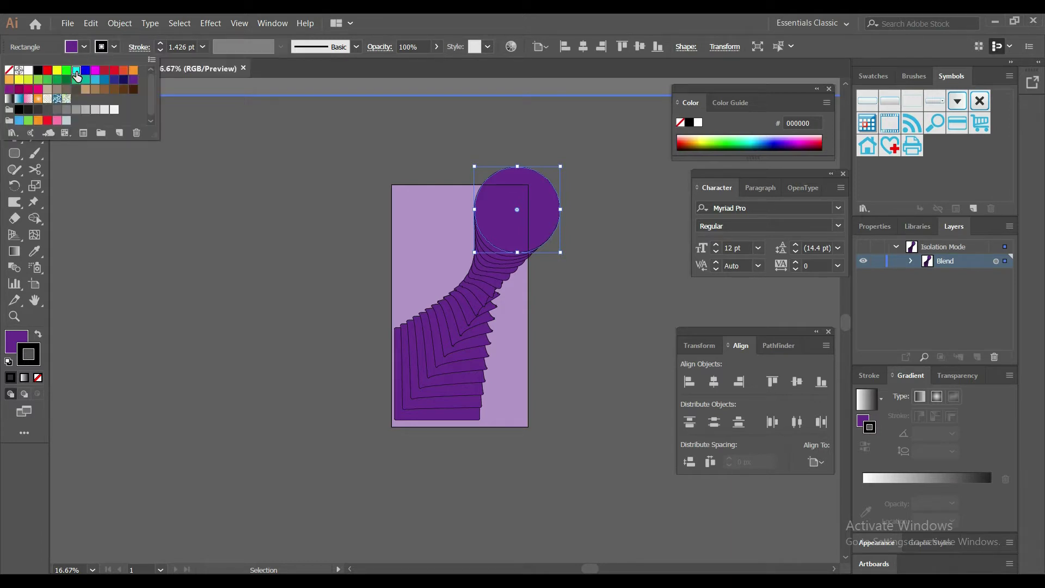
left_click(76, 75)
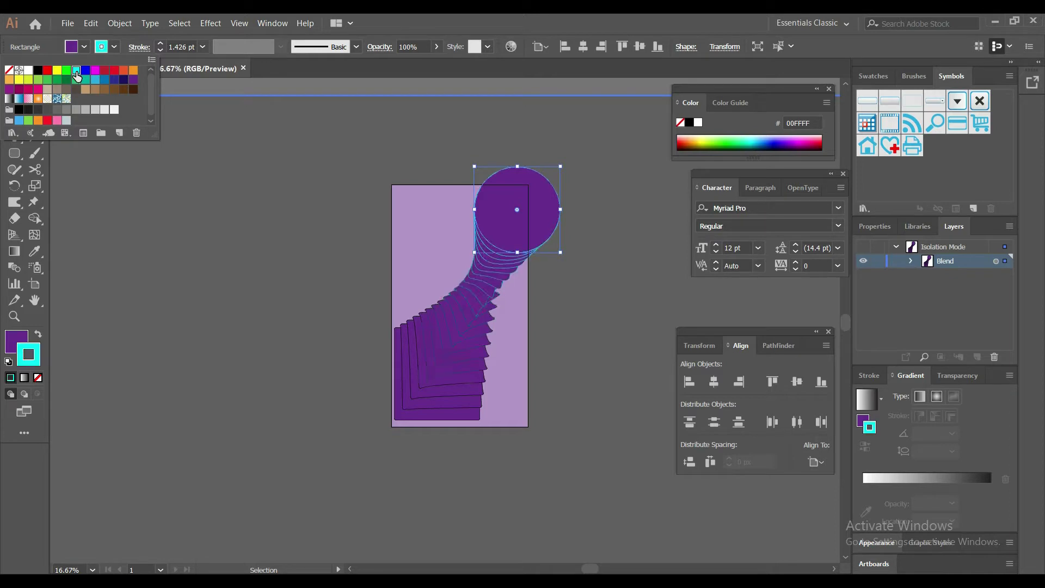
left_click(405, 420)
left_click(402, 421)
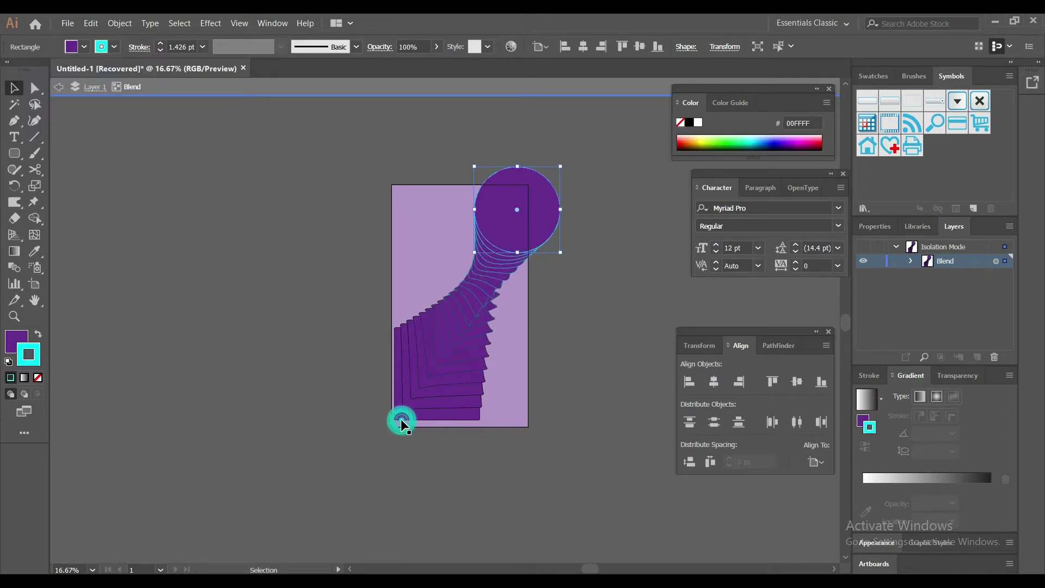
Give the bottom square a magenta stroke and raise its weight from 3 to 5 pt
left_click(401, 420)
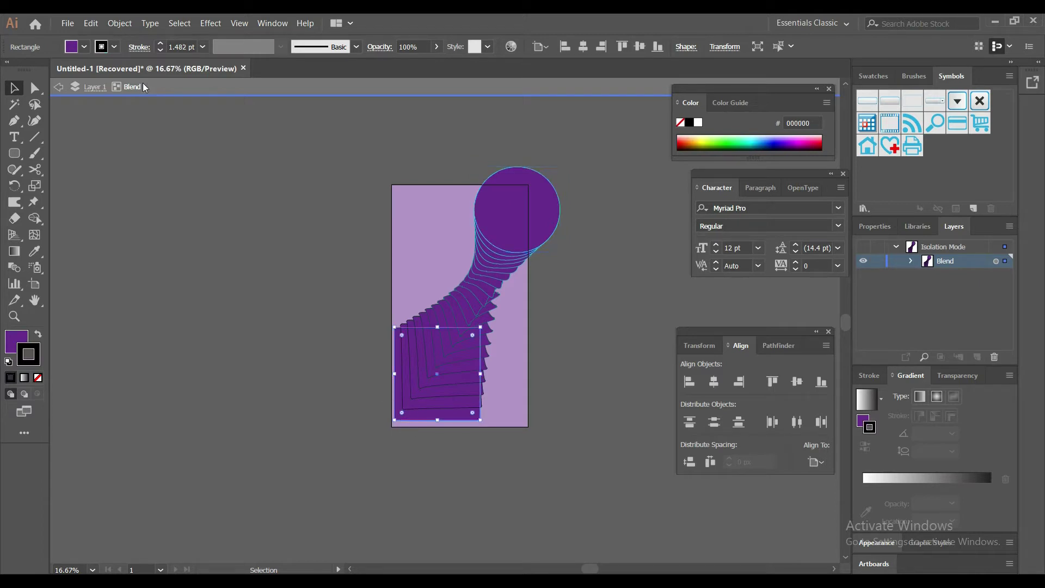
left_click(113, 48)
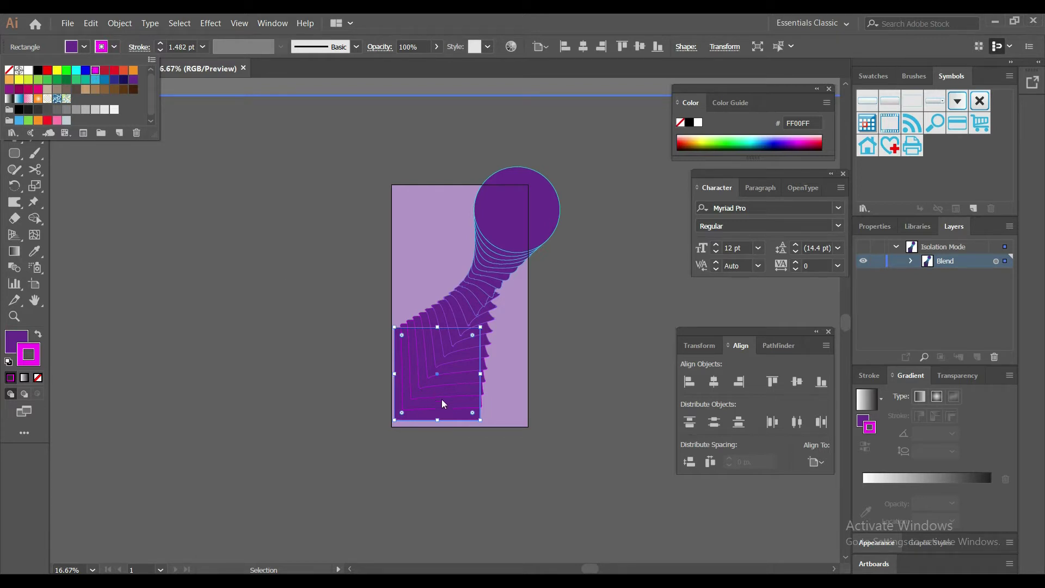
left_click(297, 362)
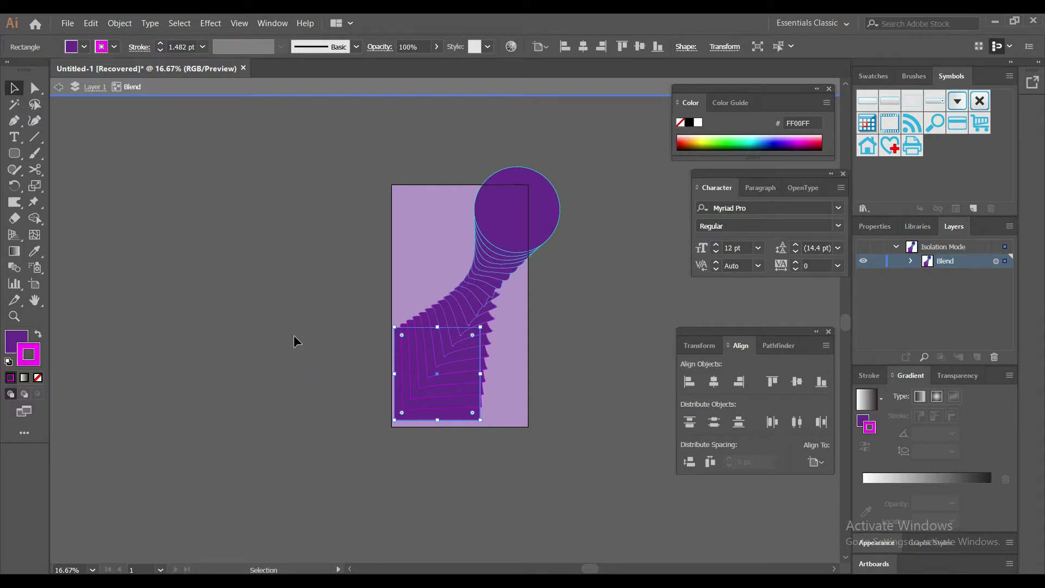
left_click(178, 44)
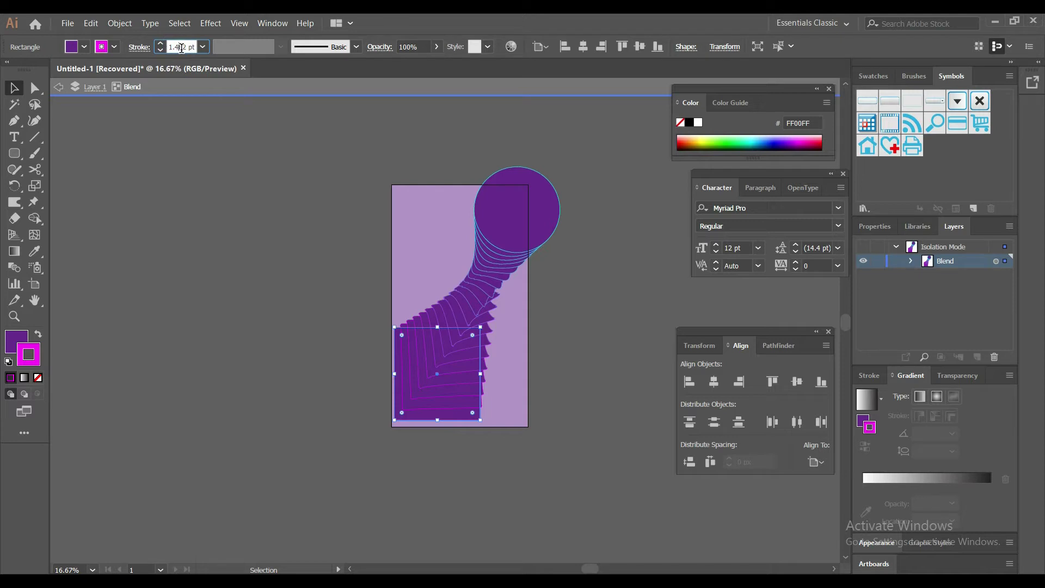
type("3")
key("Return")
type("5")
key("Return")
left_click(401, 206)
Exit isolation mode and drag the whole blend slightly left and down
double_click(401, 205)
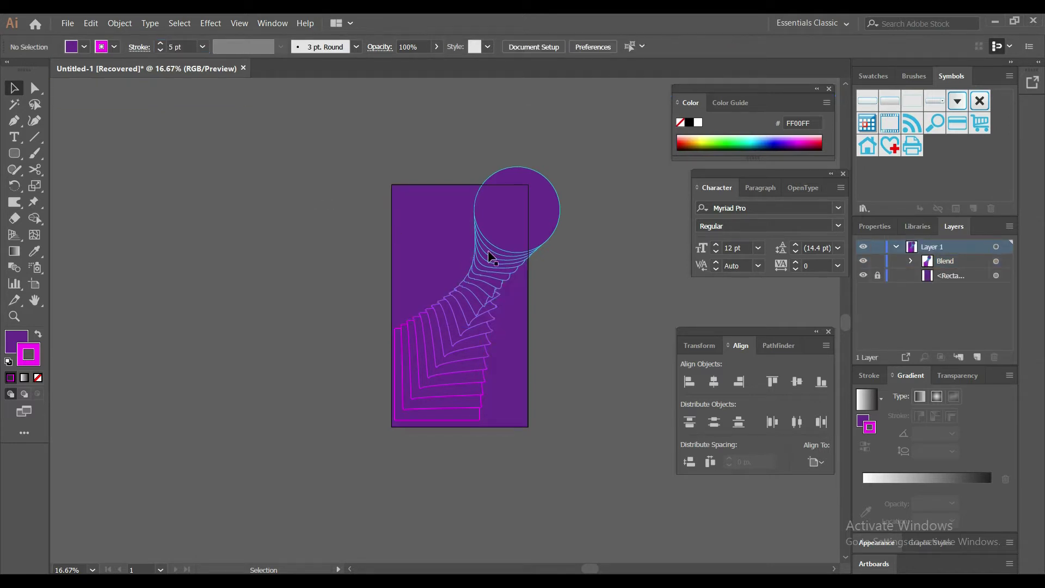
left_click_drag(514, 217, 512, 221)
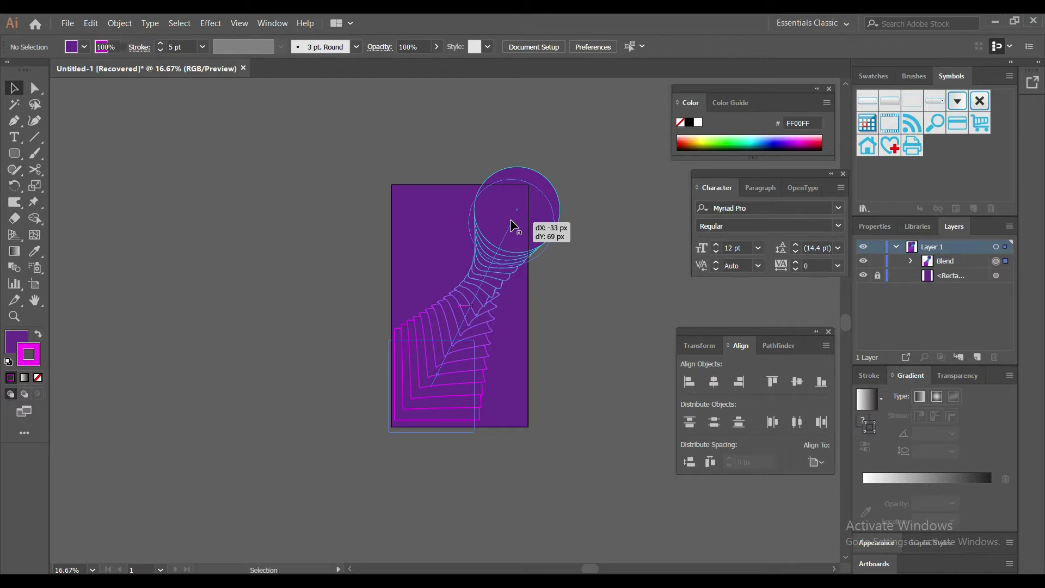
left_click_drag(511, 221, 512, 222)
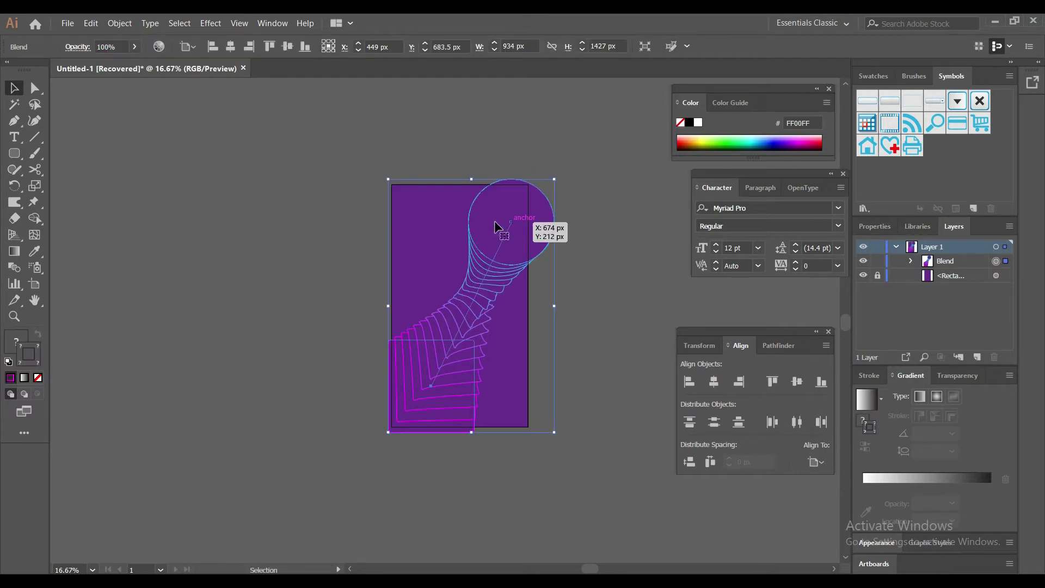
left_click(297, 216)
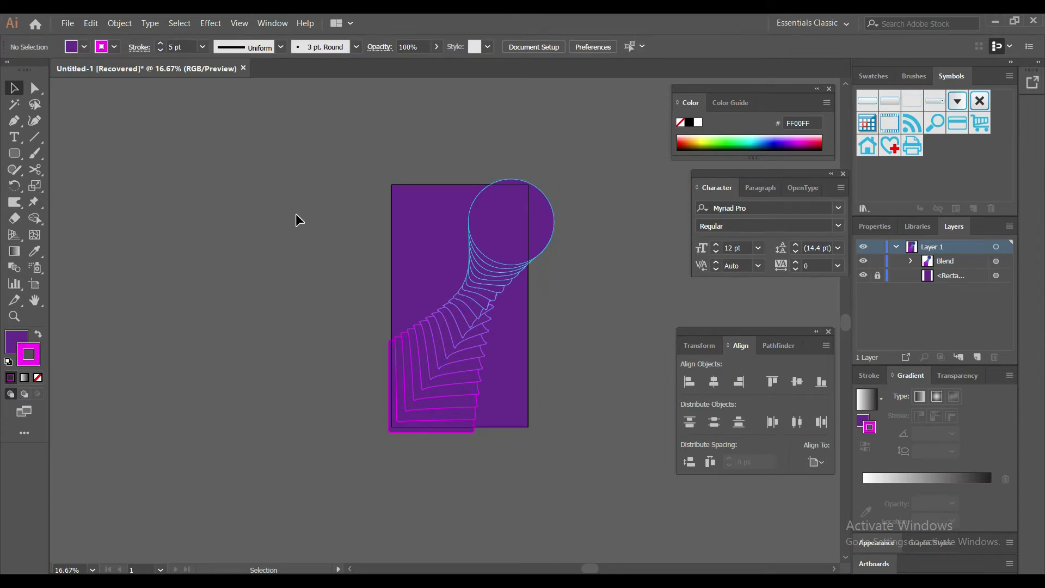
left_click(471, 436)
left_click(14, 344)
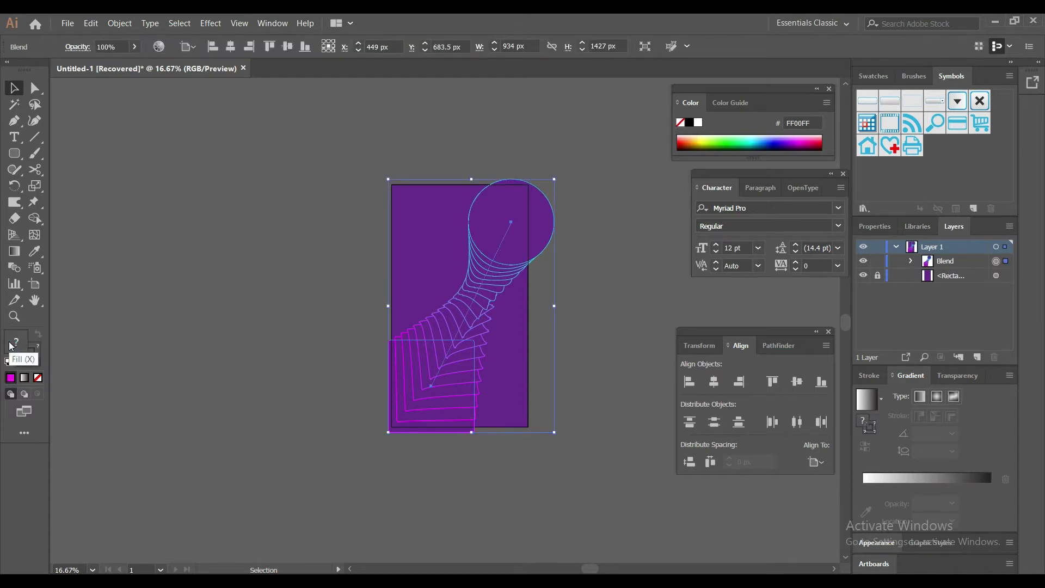
double_click(430, 342)
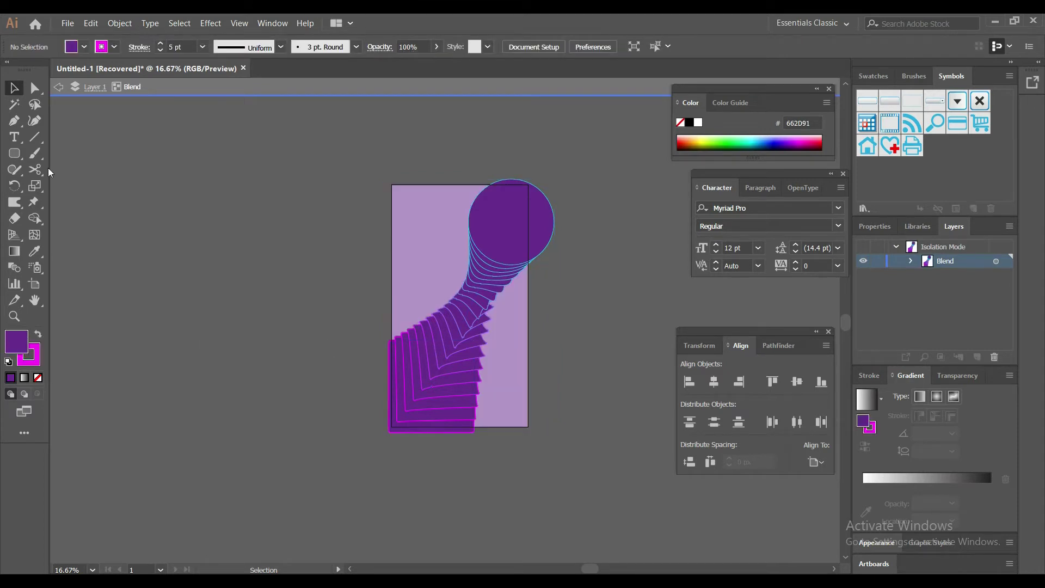
left_click(85, 46)
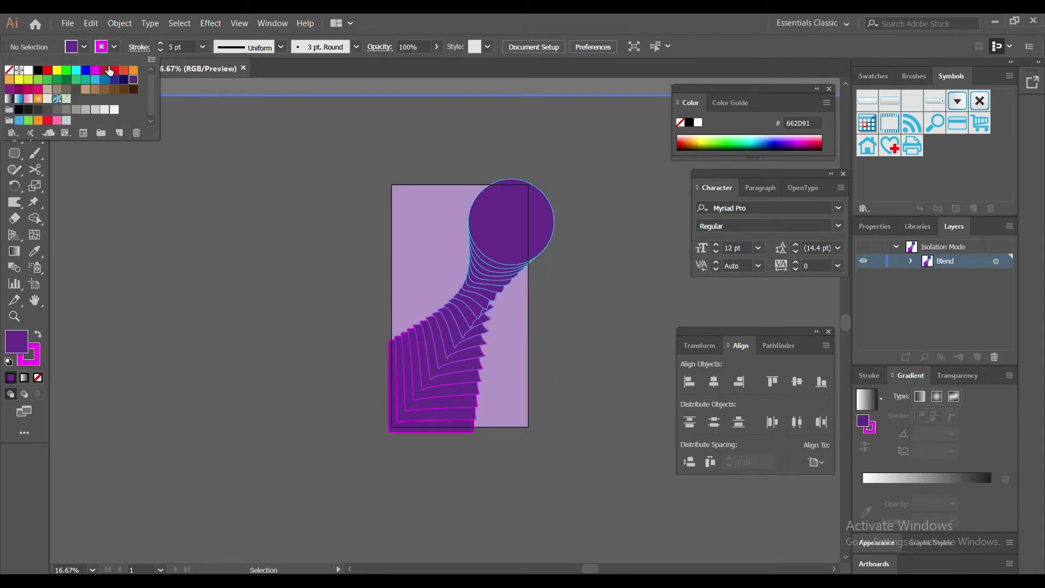
left_click(10, 91)
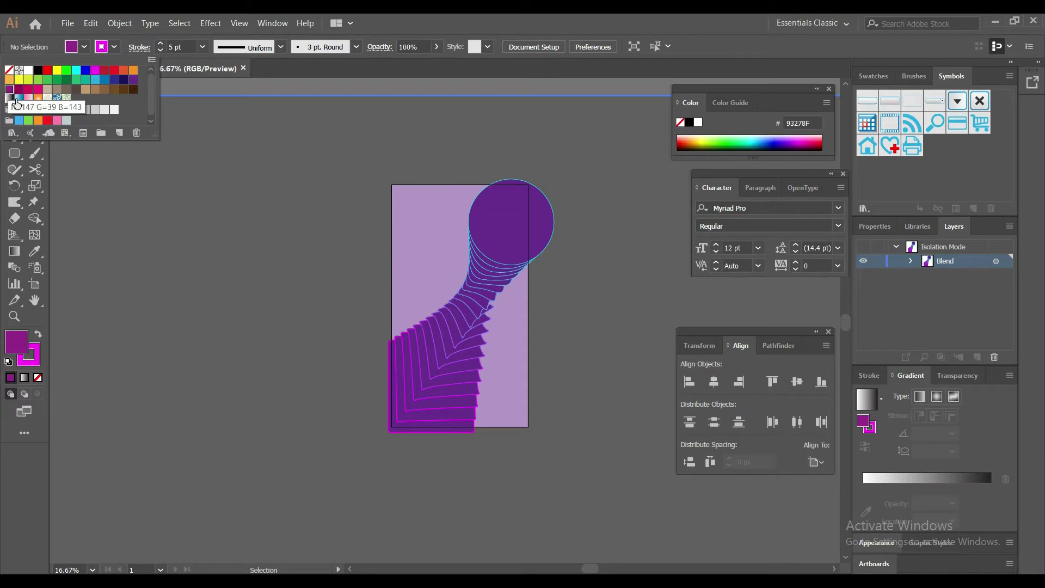
left_click(413, 432)
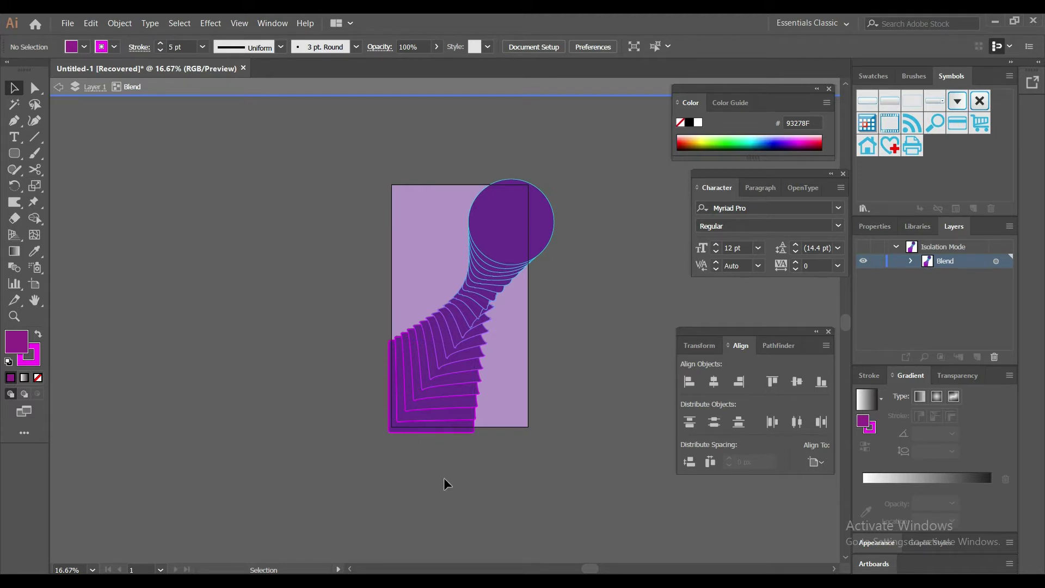
Try fill swatches on the blend's bottom square, settling on RGB Cyan
left_click(422, 432)
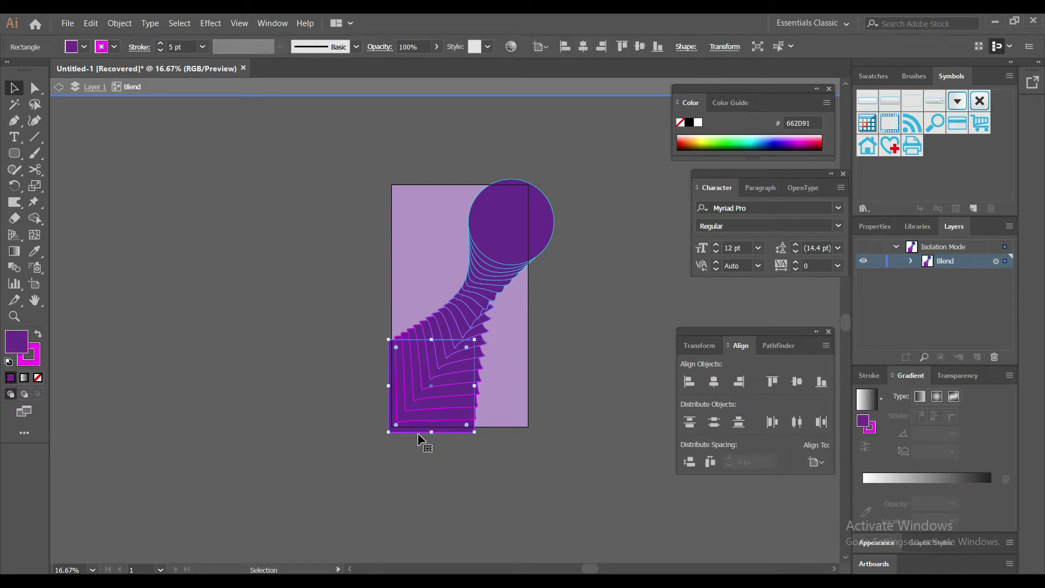
left_click(83, 46)
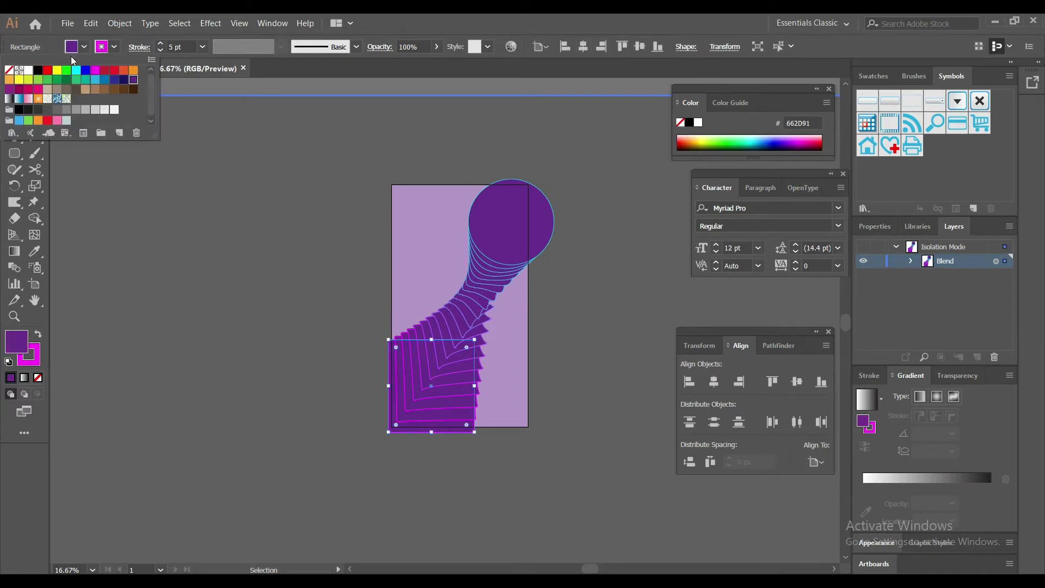
left_click(11, 90)
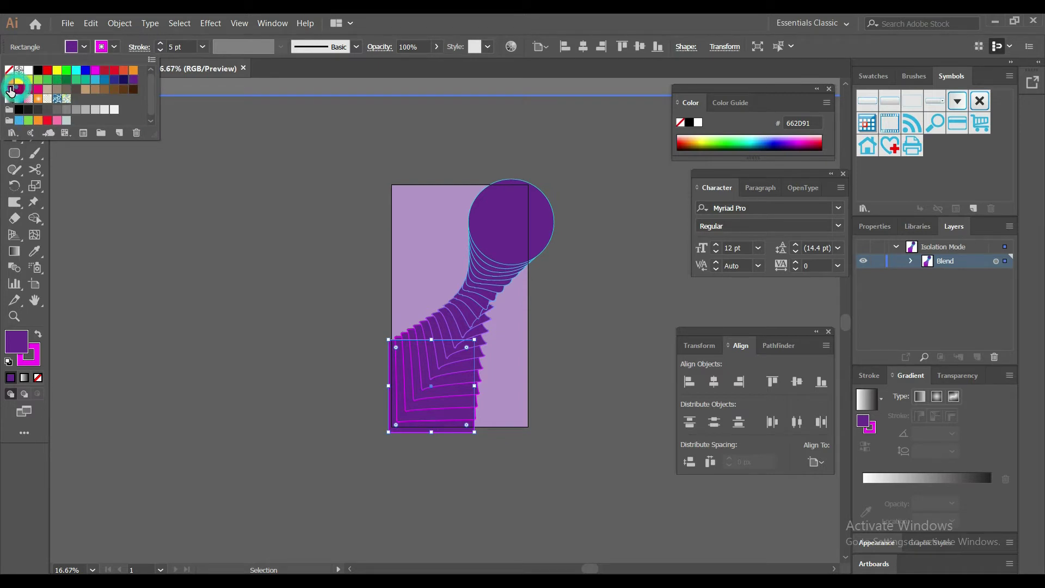
left_click(11, 90)
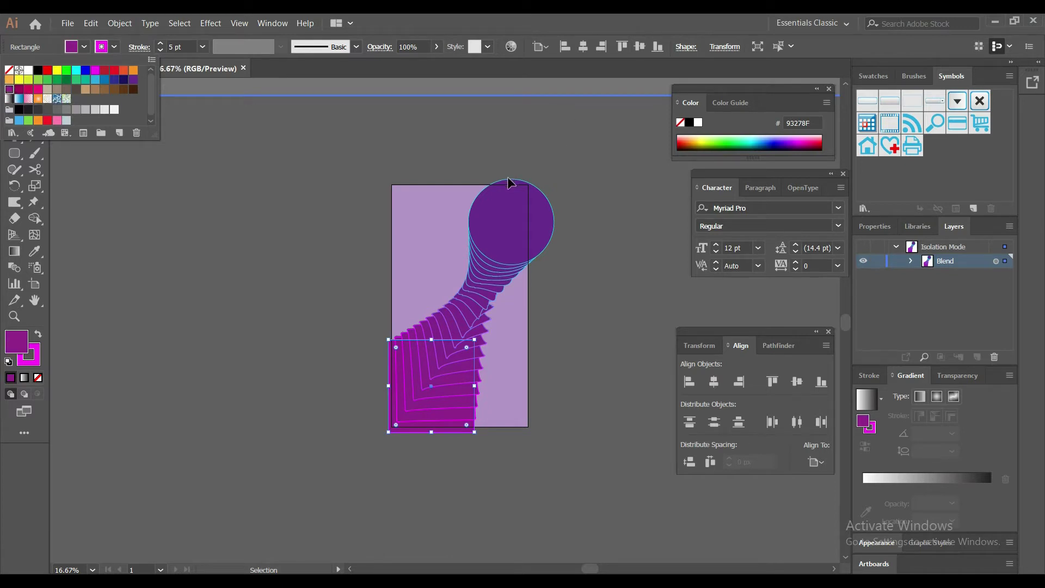
left_click(94, 80)
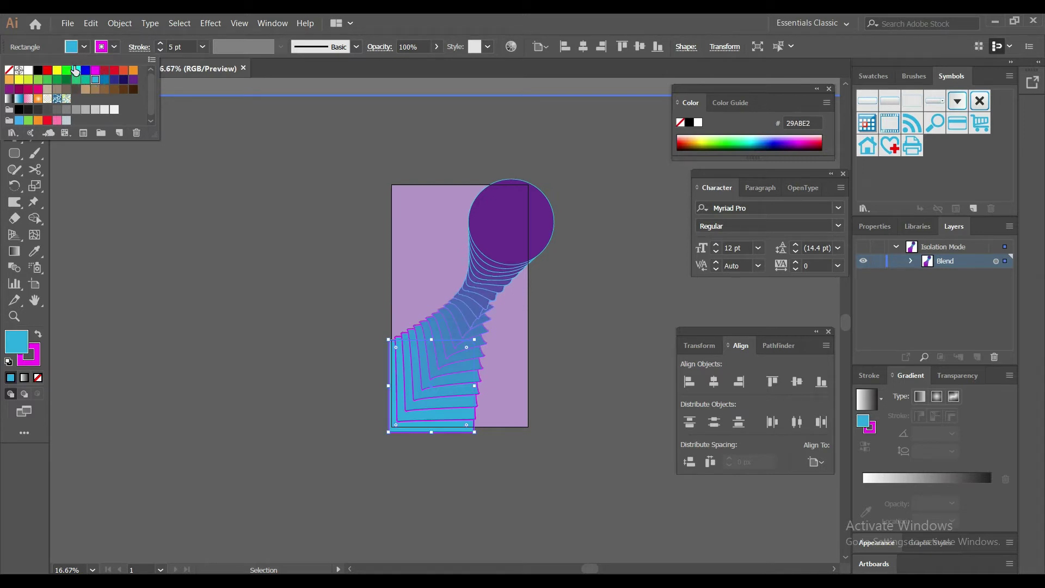
left_click(75, 70)
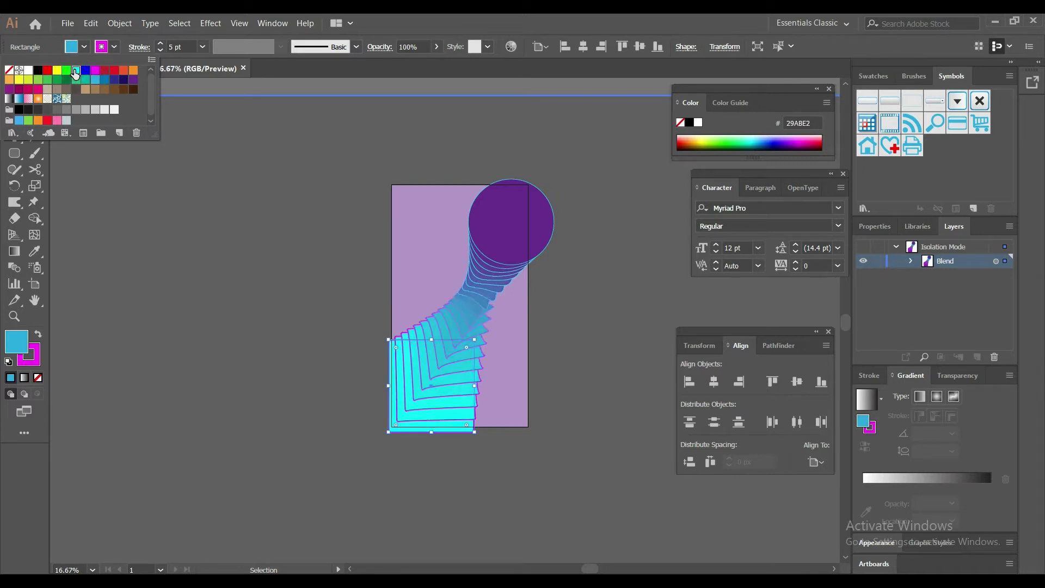
Confirm the RGB Cyan swatch in Swatch Options and exit Isolation Mode
double_click(75, 70)
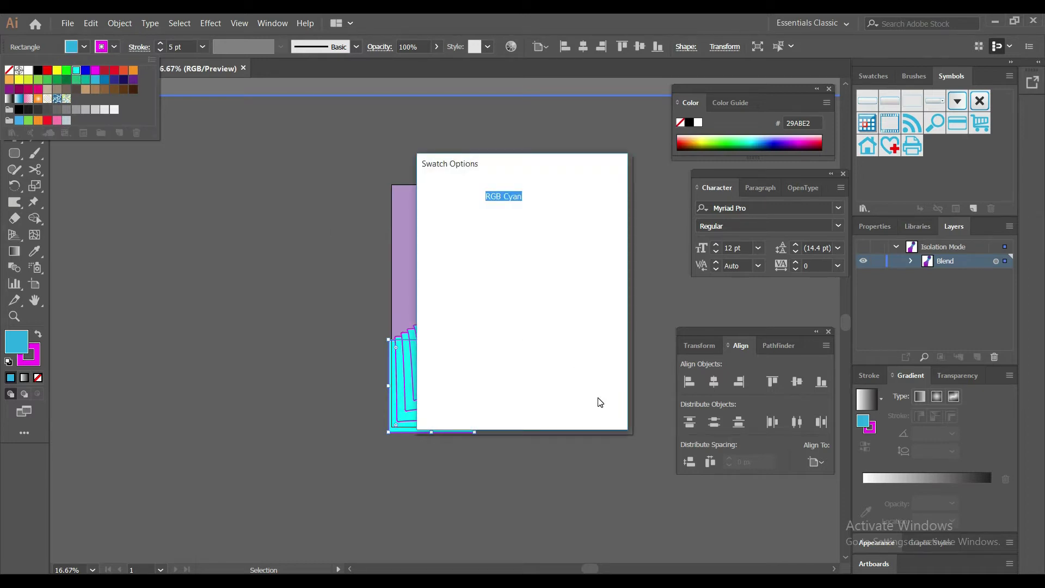
left_click(233, 278)
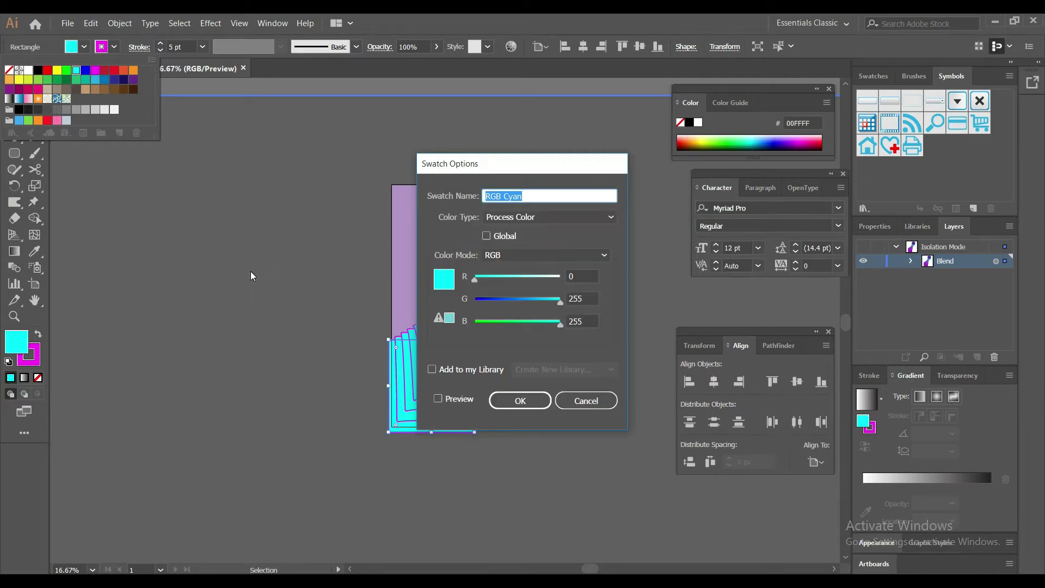
left_click(502, 402)
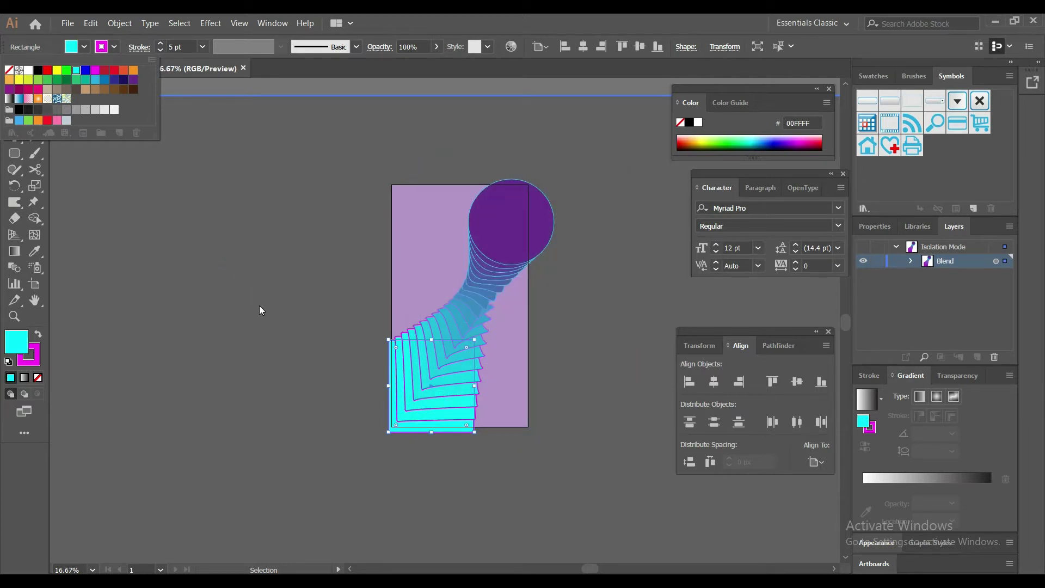
left_click(259, 231)
double_click(258, 230)
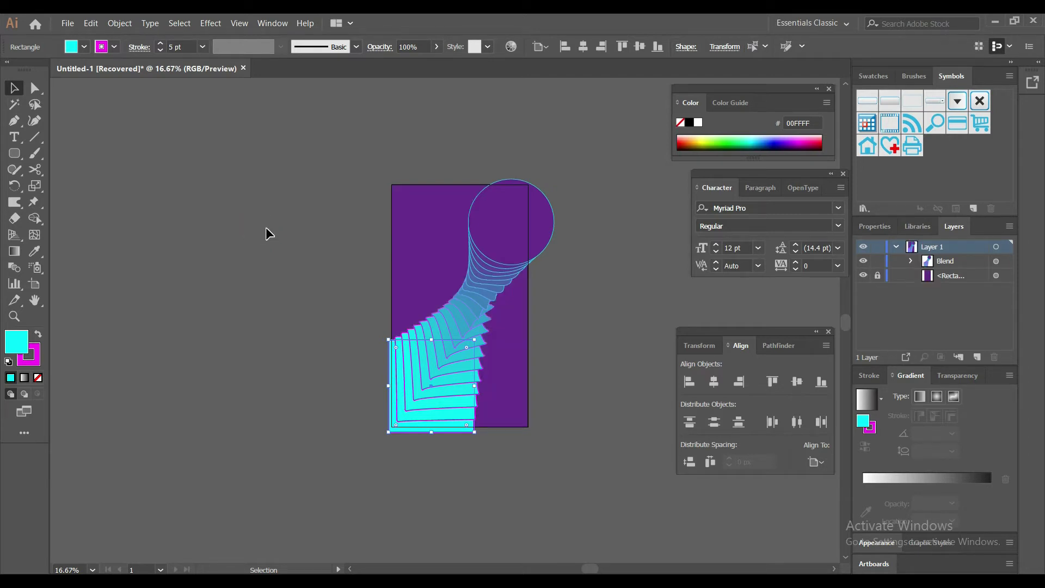
Draw a square left of the poster and round its corners into a circle
left_click(265, 227)
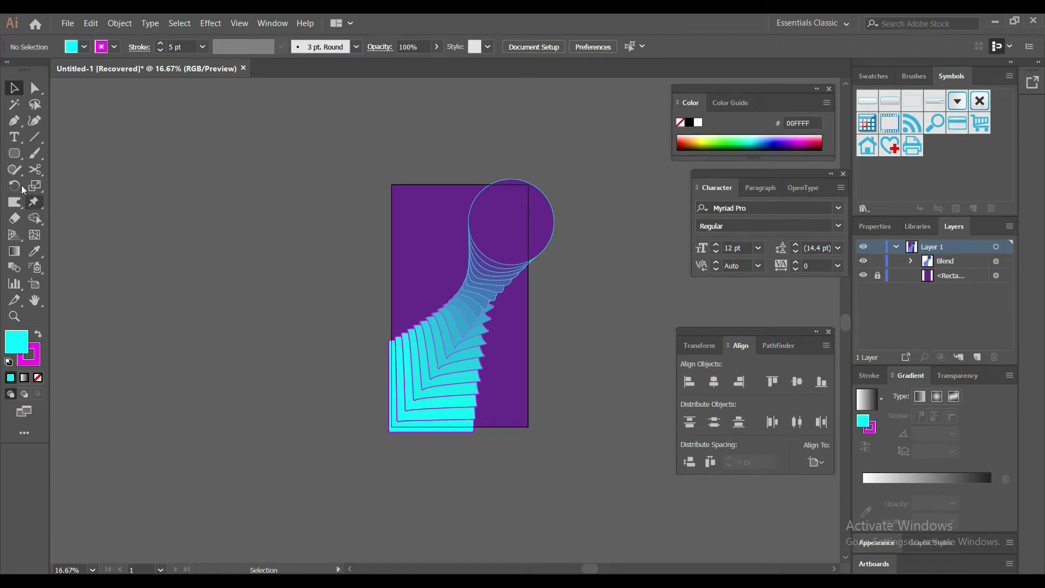
left_click(15, 156)
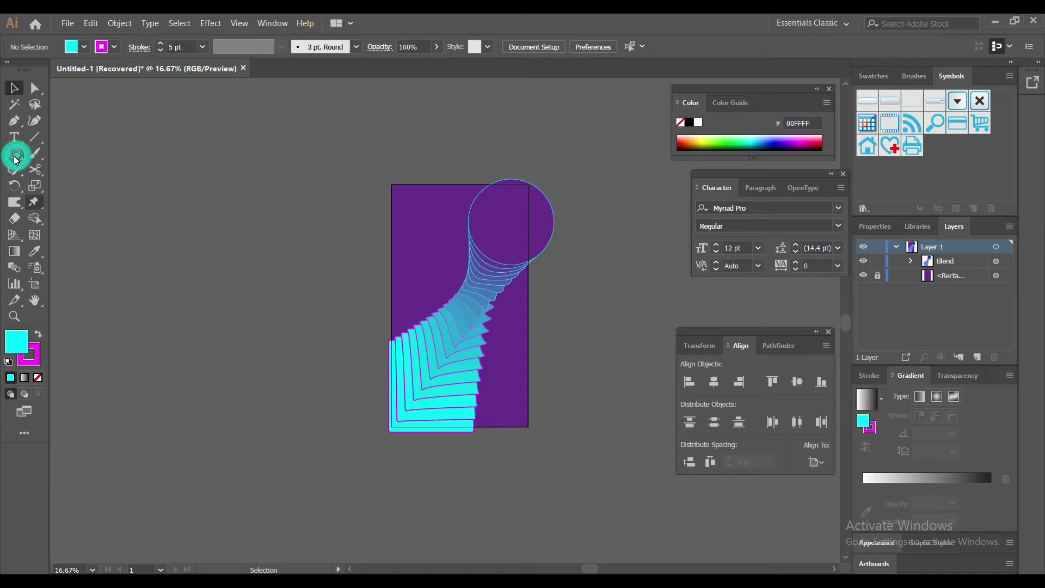
left_click(14, 157)
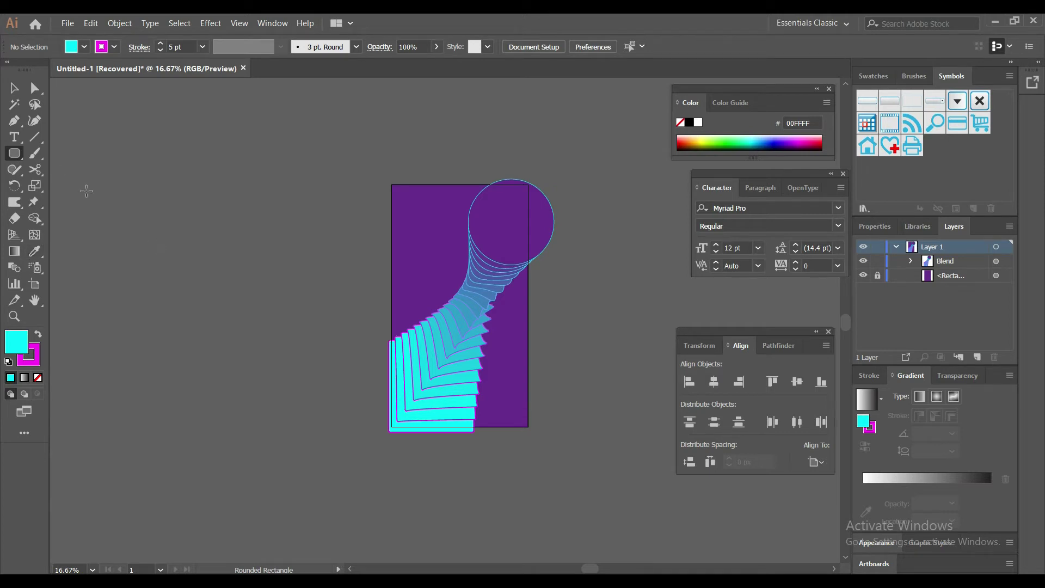
left_click(160, 222)
left_click_drag(160, 226, 229, 323)
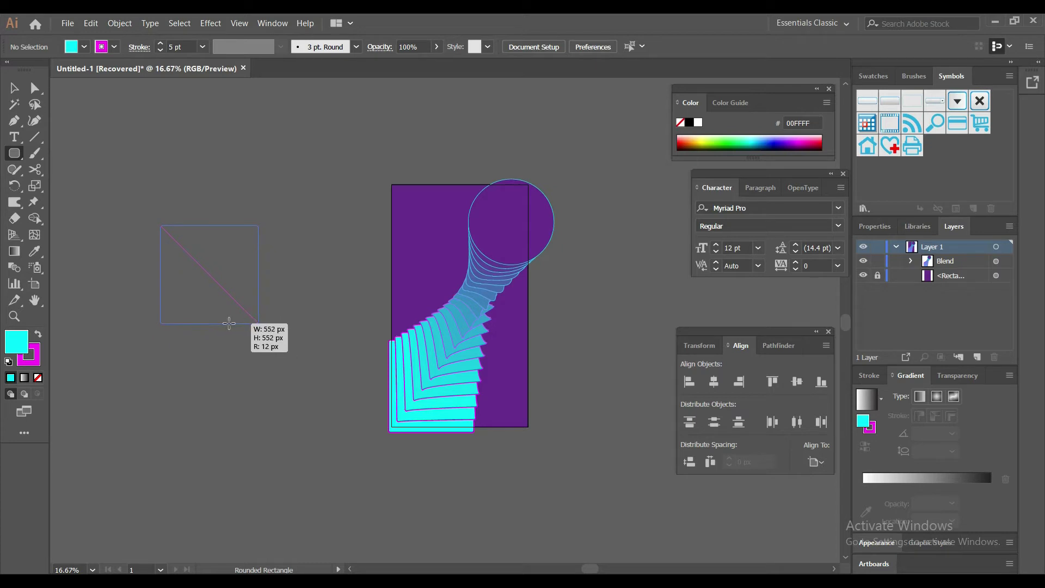
left_click_drag(229, 323, 228, 322)
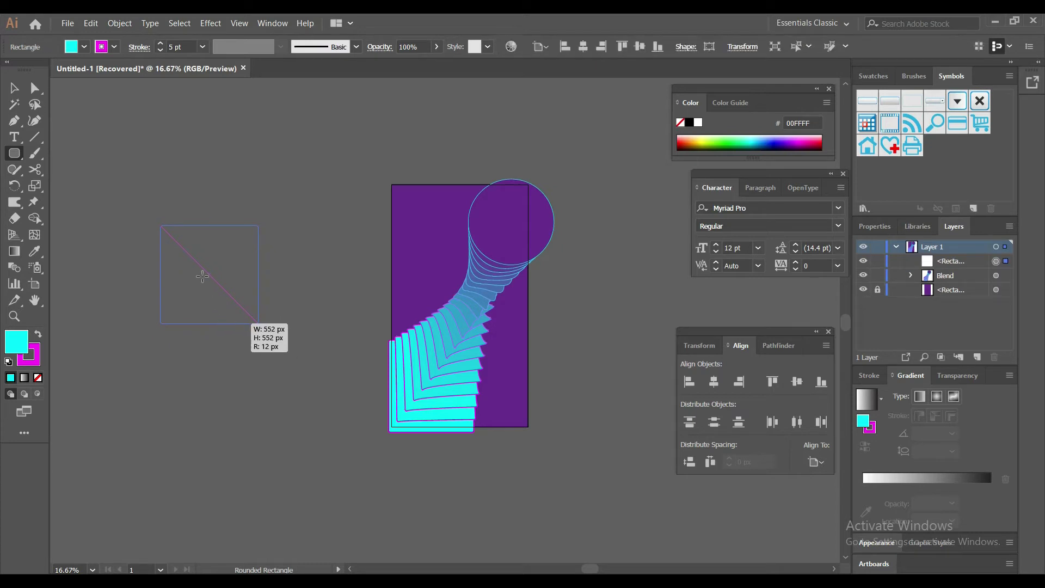
left_click_drag(168, 233, 219, 307)
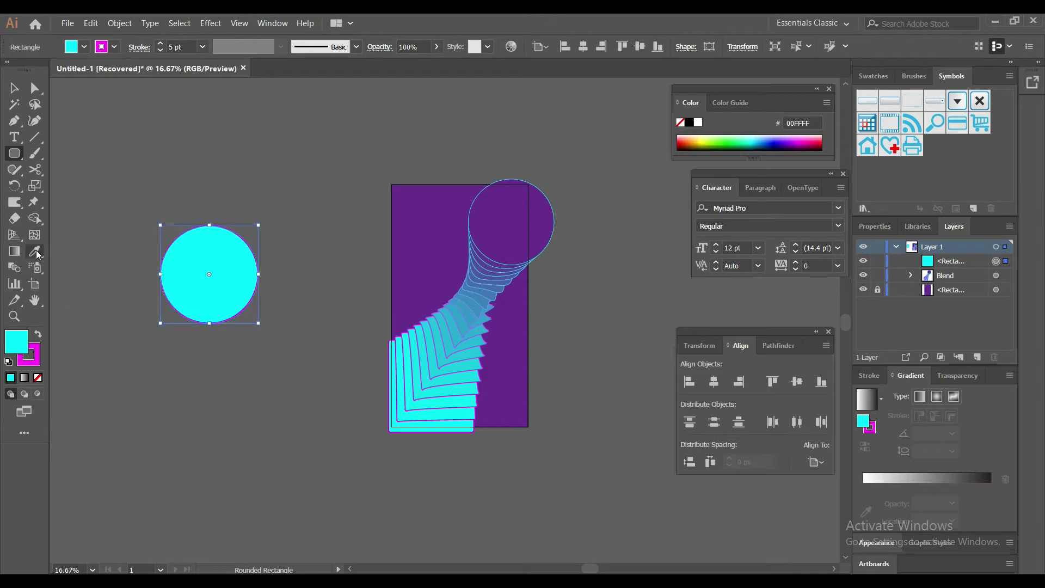
Eyedropper the background's purple onto the circle, undoing an accidental colour change
left_click(35, 251)
left_click(439, 234)
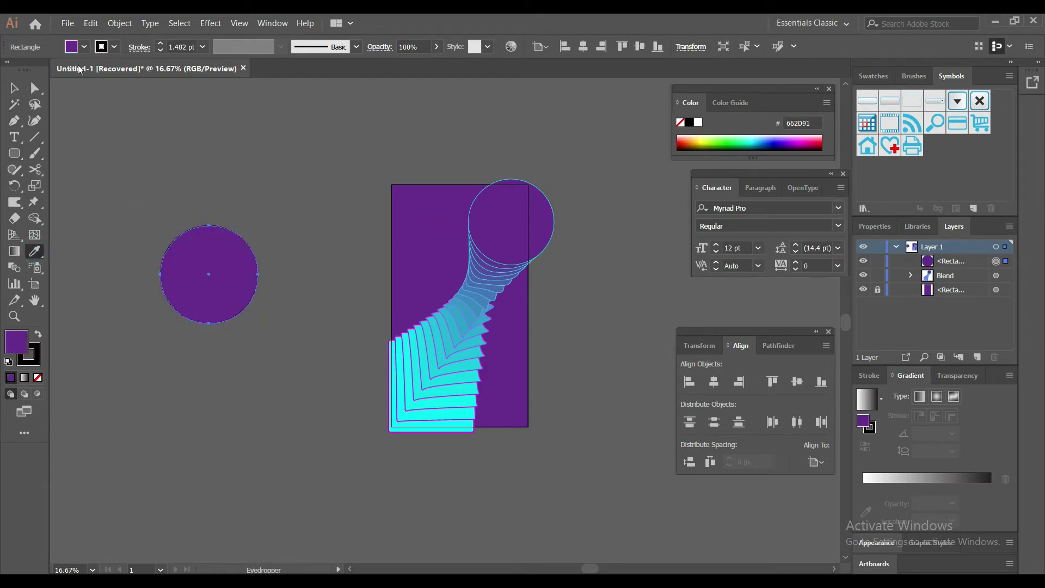
left_click(117, 48)
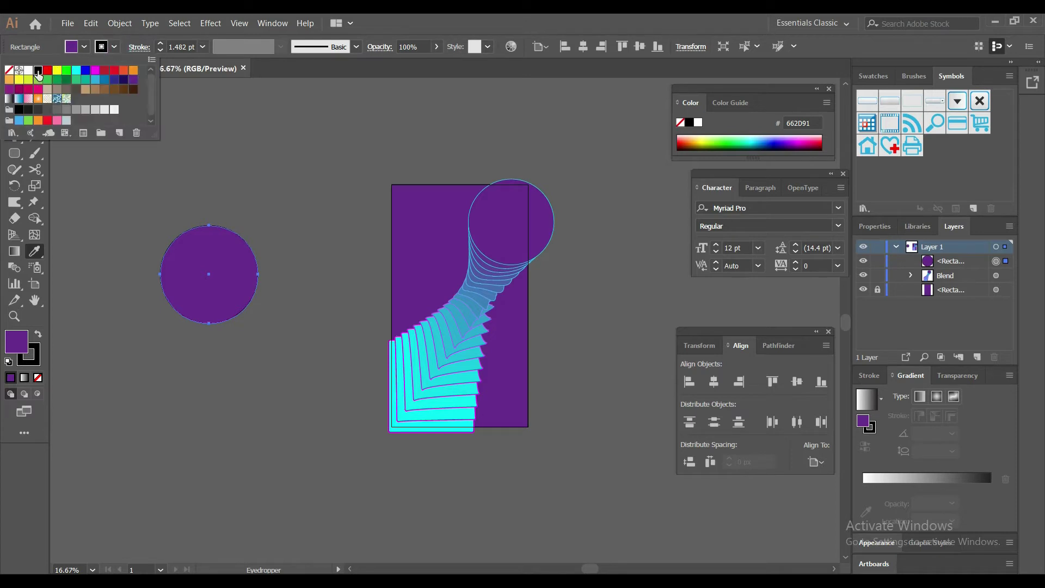
left_click(8, 70)
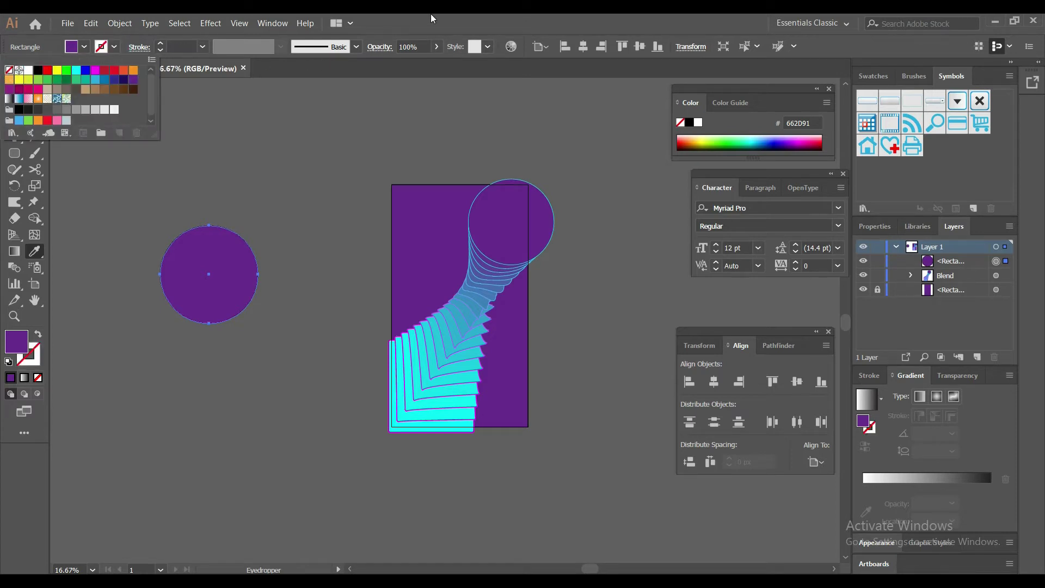
left_click(351, 89)
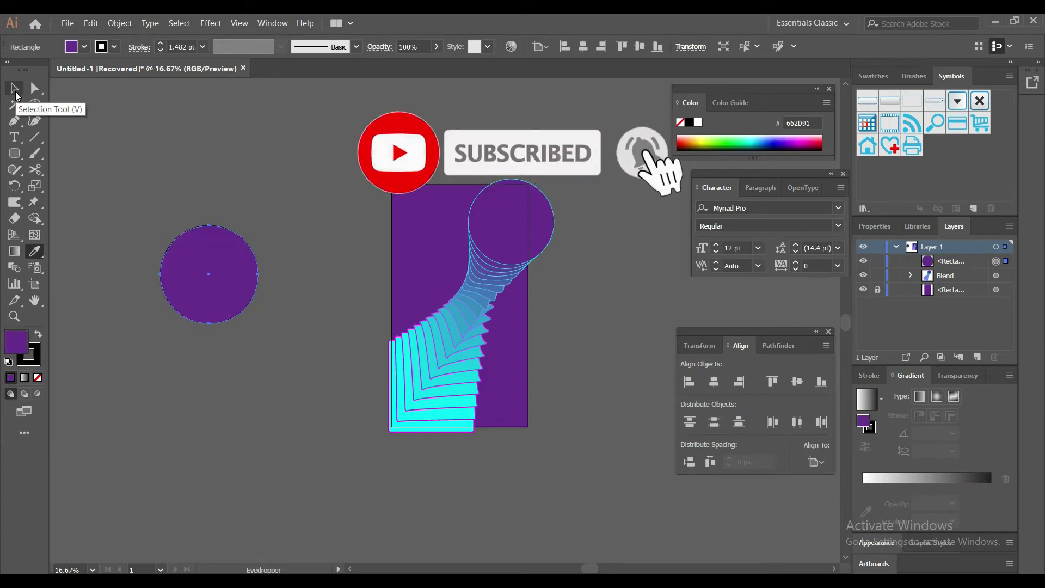
key("ctrl+z")
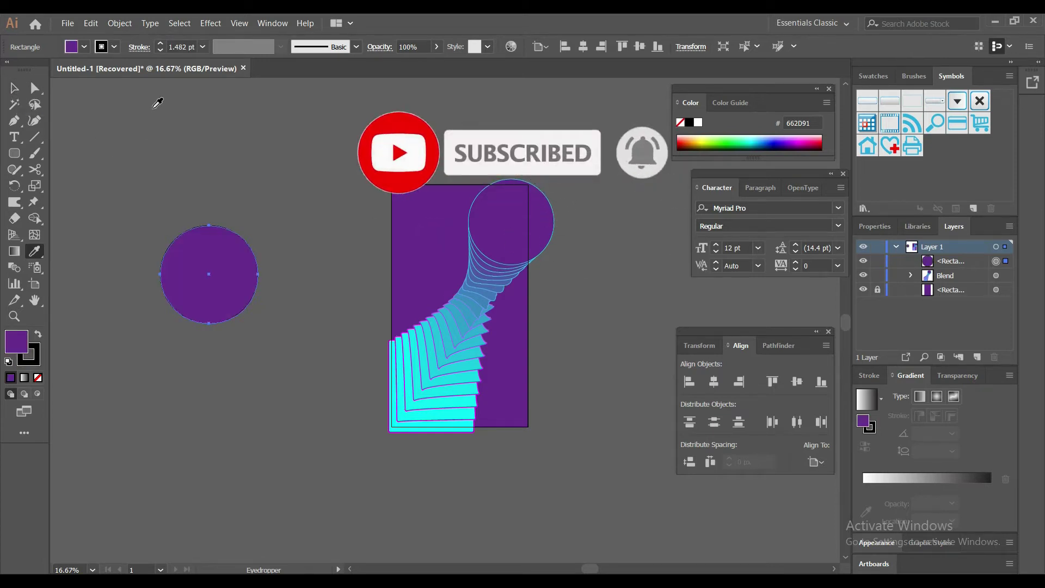
Set the circle's stroke to None so it has no outline
left_click(114, 46)
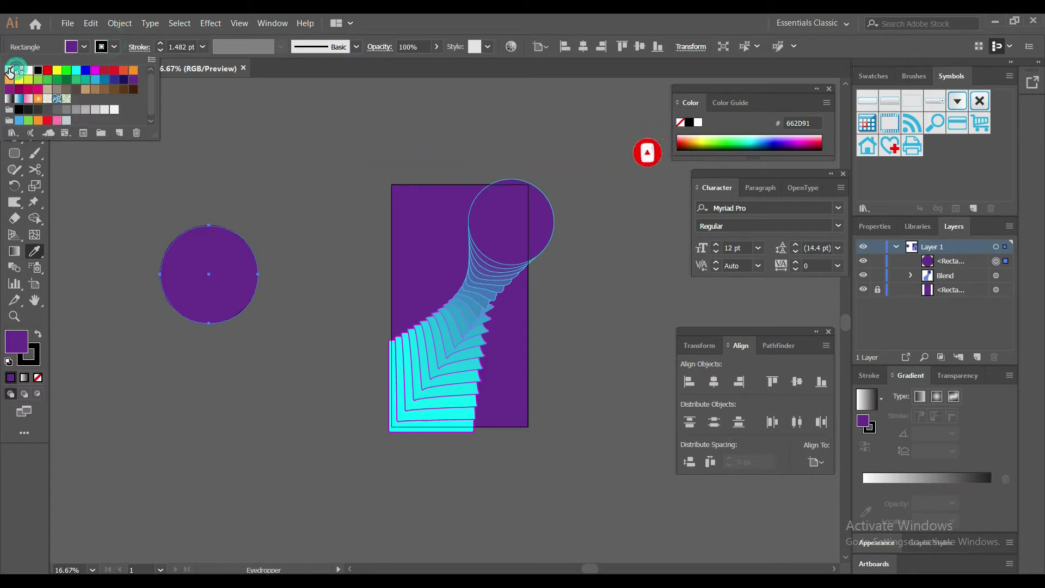
left_click(24, 68)
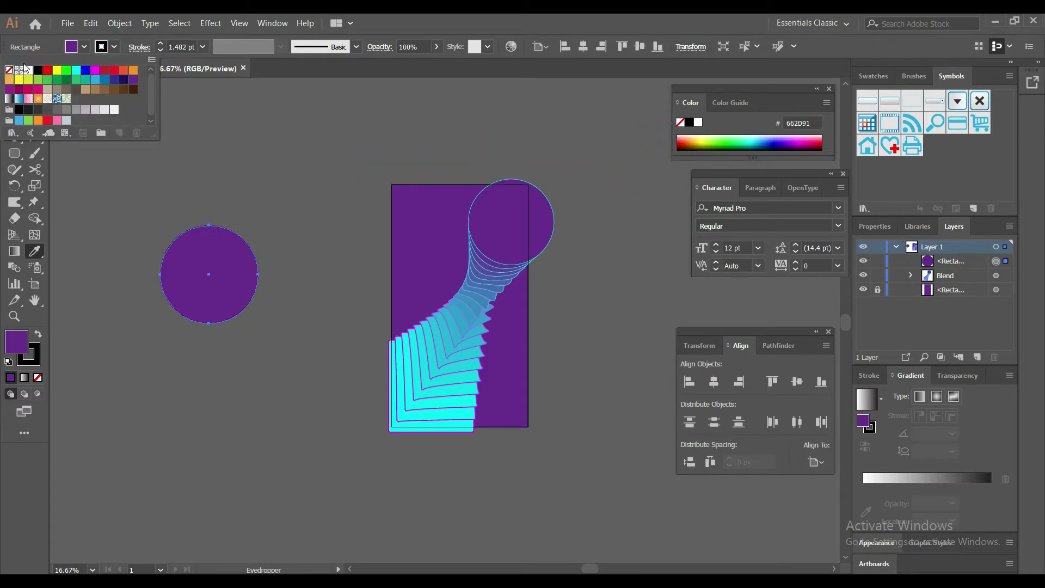
left_click(423, 30)
left_click(38, 352)
key("slash")
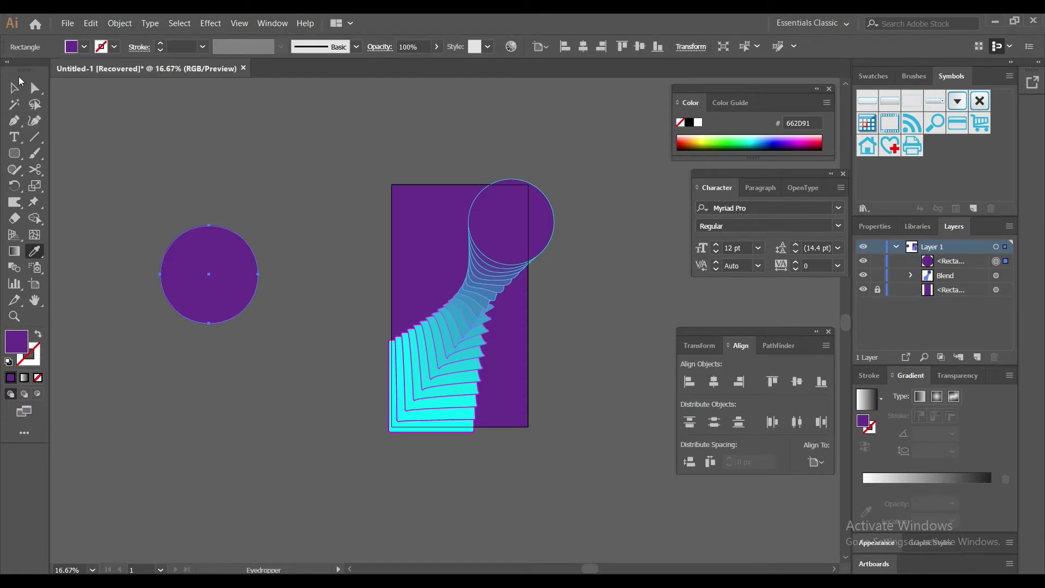
left_click(16, 83)
left_click(10, 92)
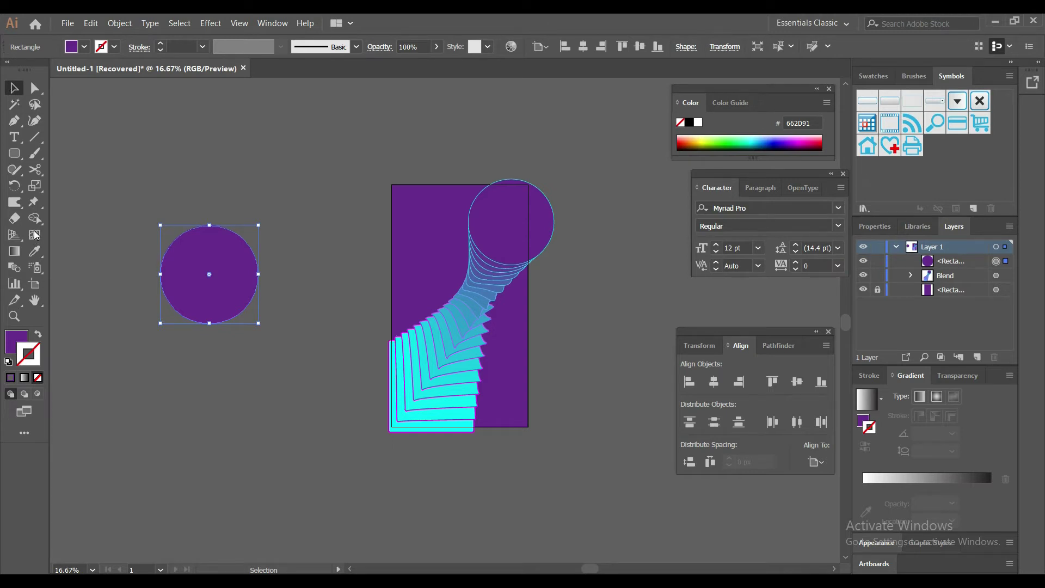
Add a gradient mesh point to the purple circle and colour it cyan 1DDDCF
left_click(35, 236)
left_click(234, 257)
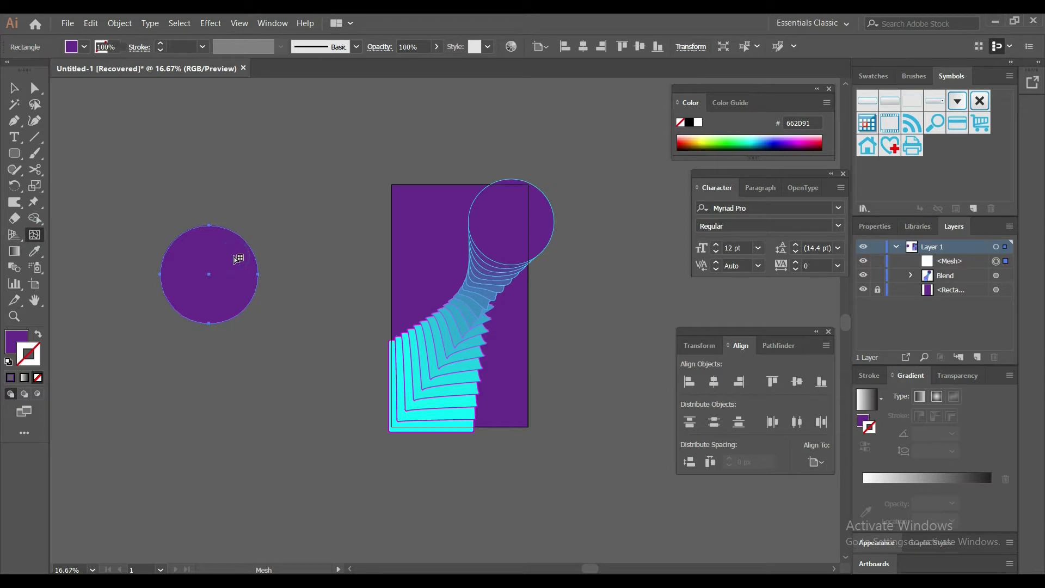
left_click(14, 339)
double_click(13, 340)
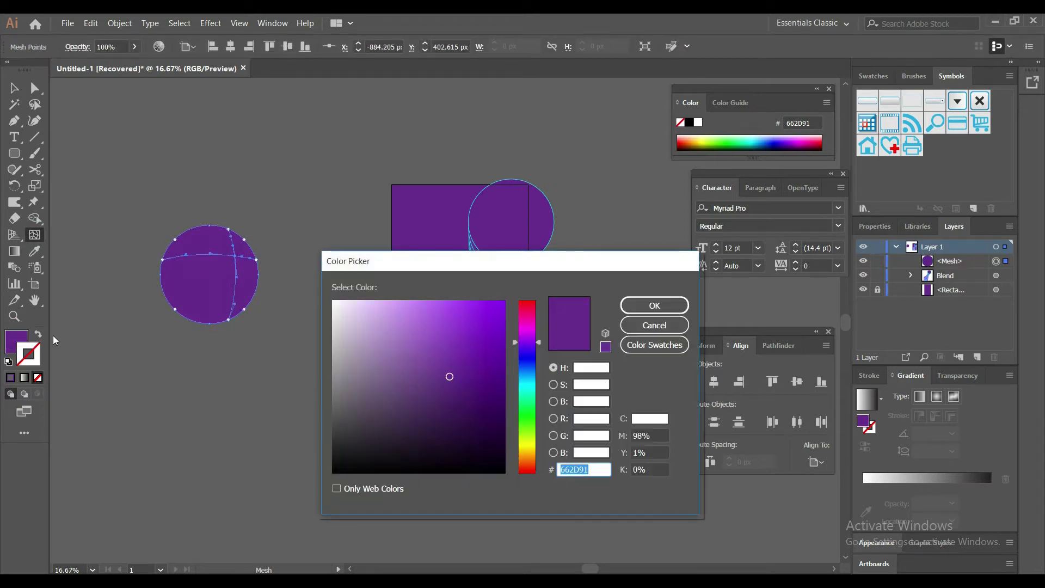
left_click(527, 387)
left_click(486, 323)
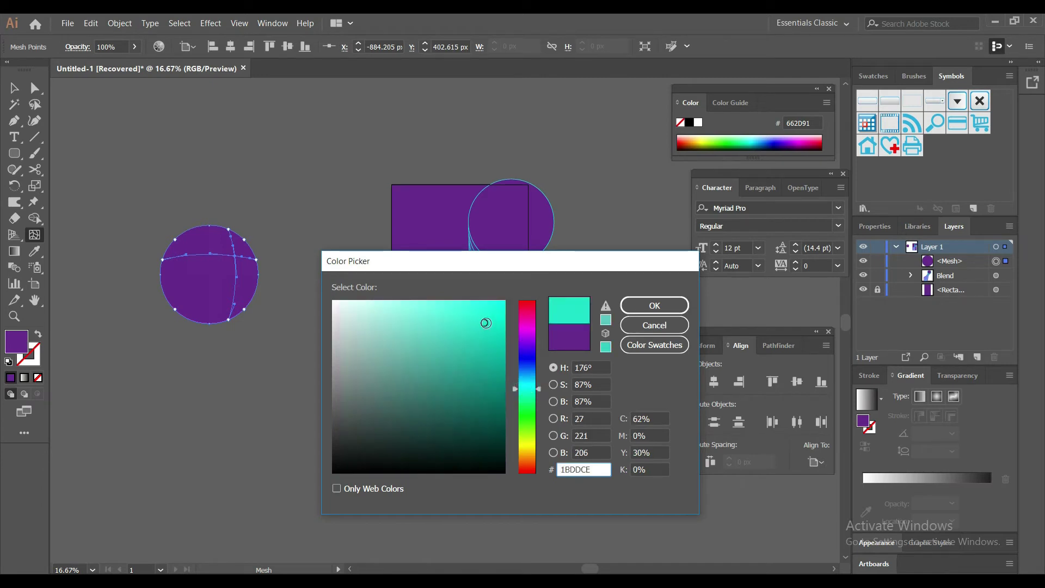
left_click(634, 306)
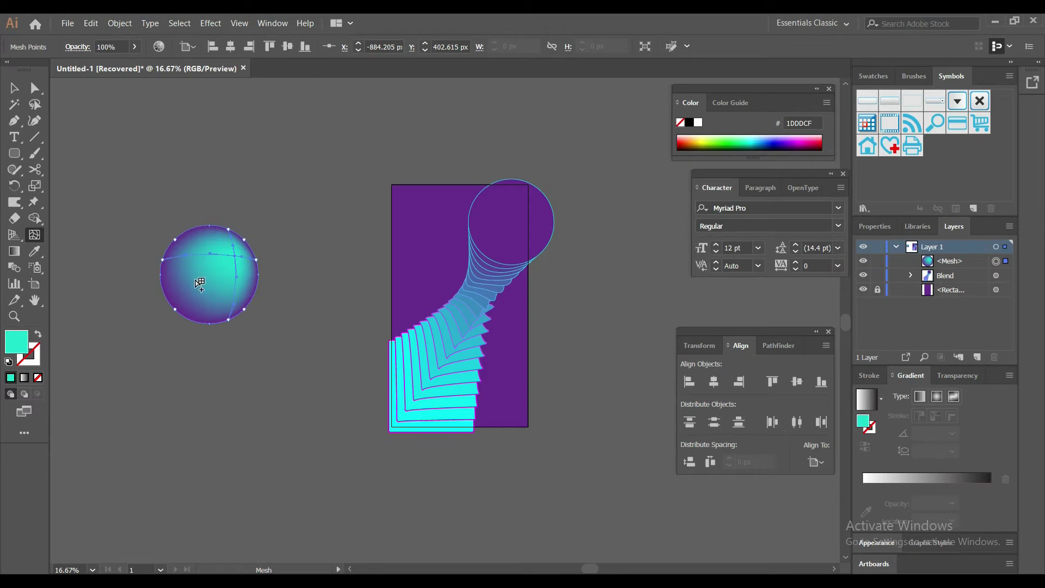
Recolour another mesh point magenta D61FDB, then select the whole mesh circle
left_click(27, 334)
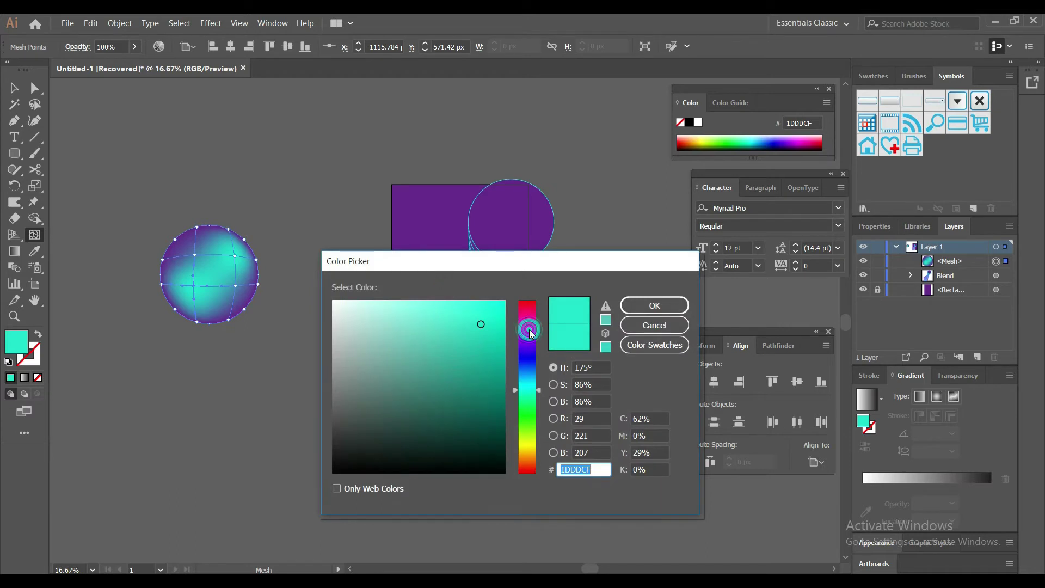
left_click(530, 333)
left_click(531, 331)
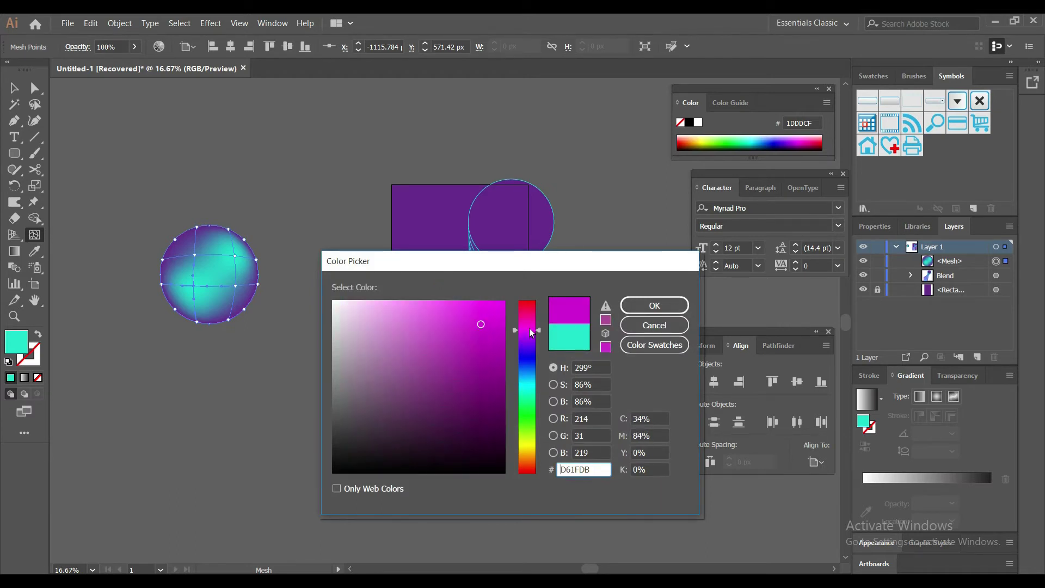
left_click(656, 309)
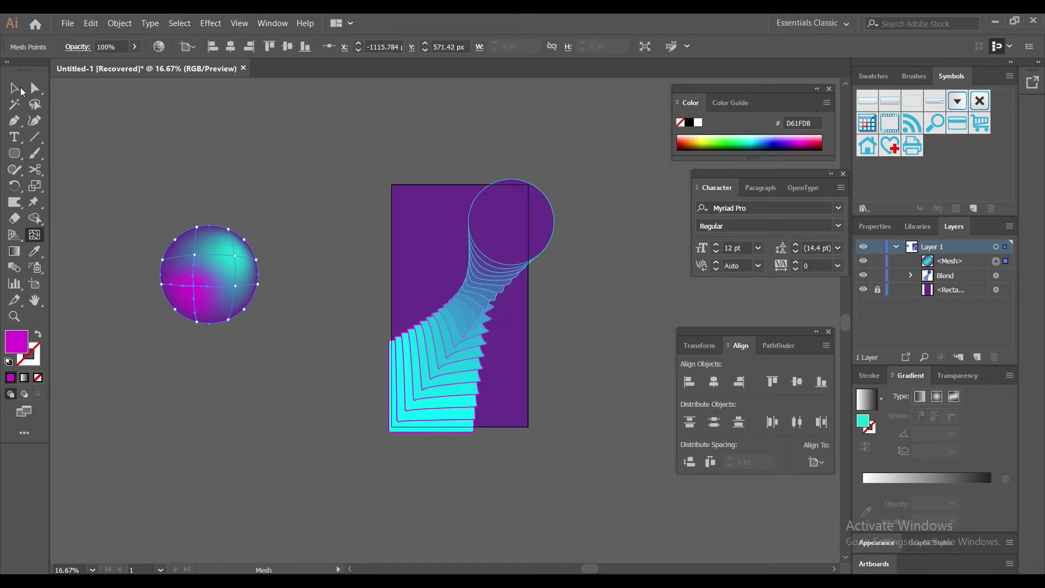
left_click(14, 90)
left_click(16, 91)
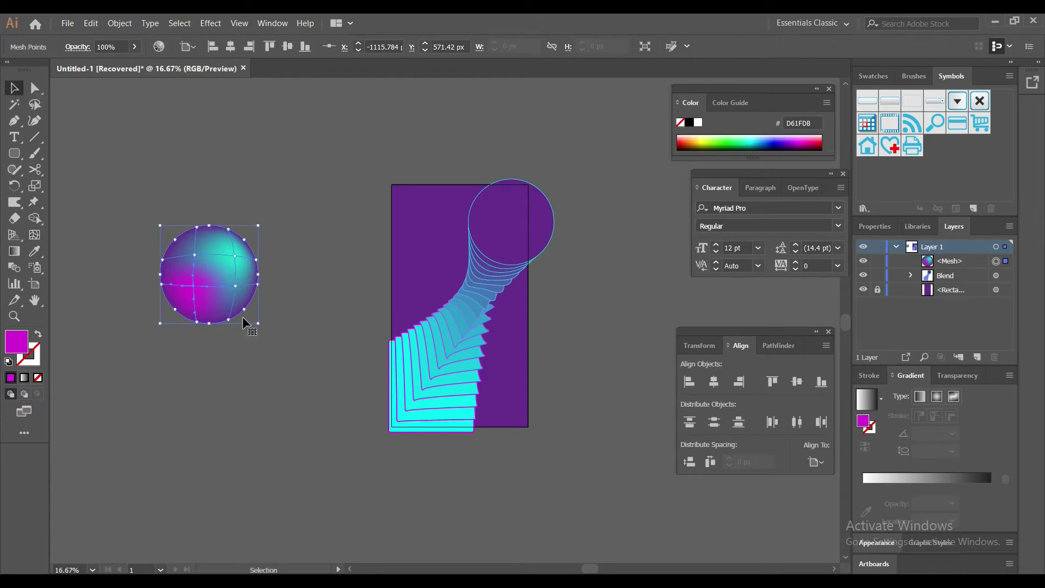
Scale the gradient mesh circle up to about 772 px and select two of its mesh points
left_click_drag(259, 324, 285, 345)
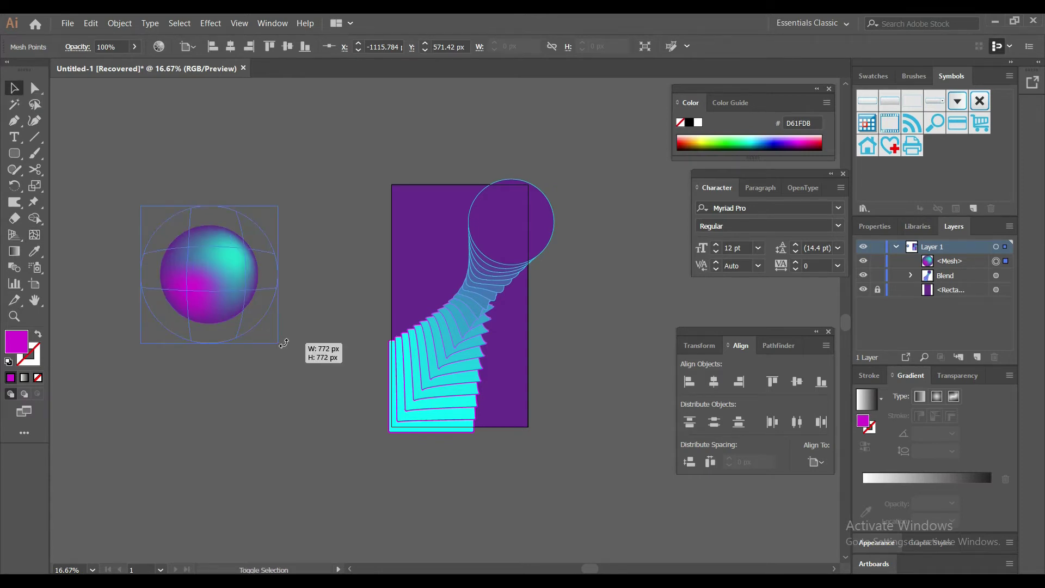
left_click_drag(284, 343, 284, 343)
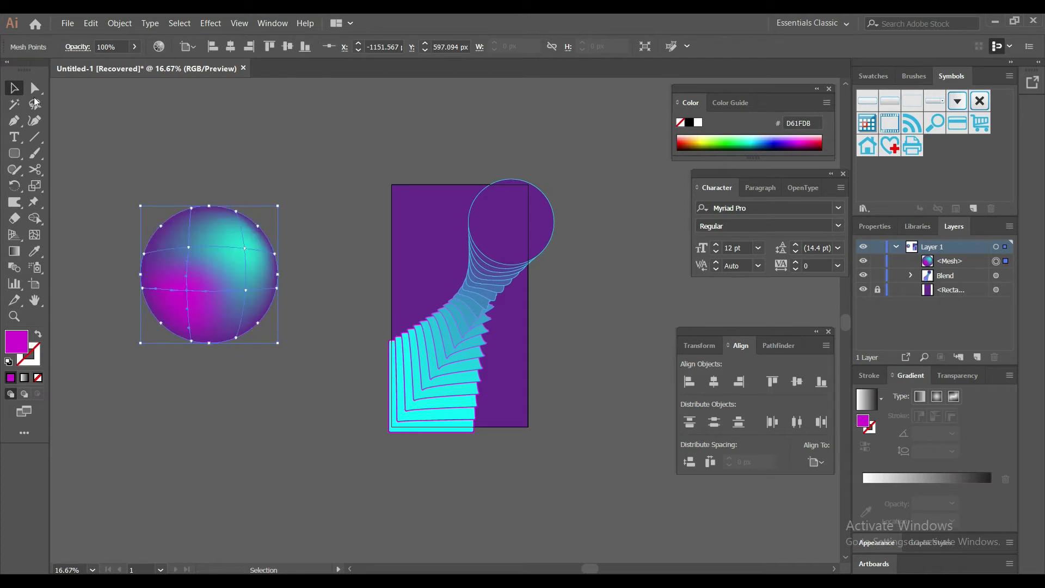
left_click(34, 88)
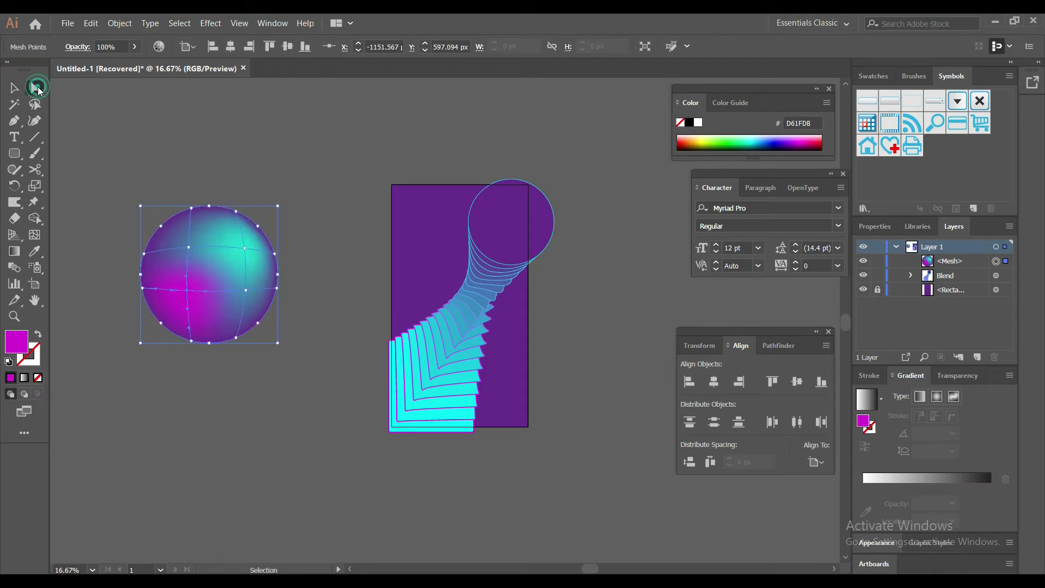
left_click(245, 248)
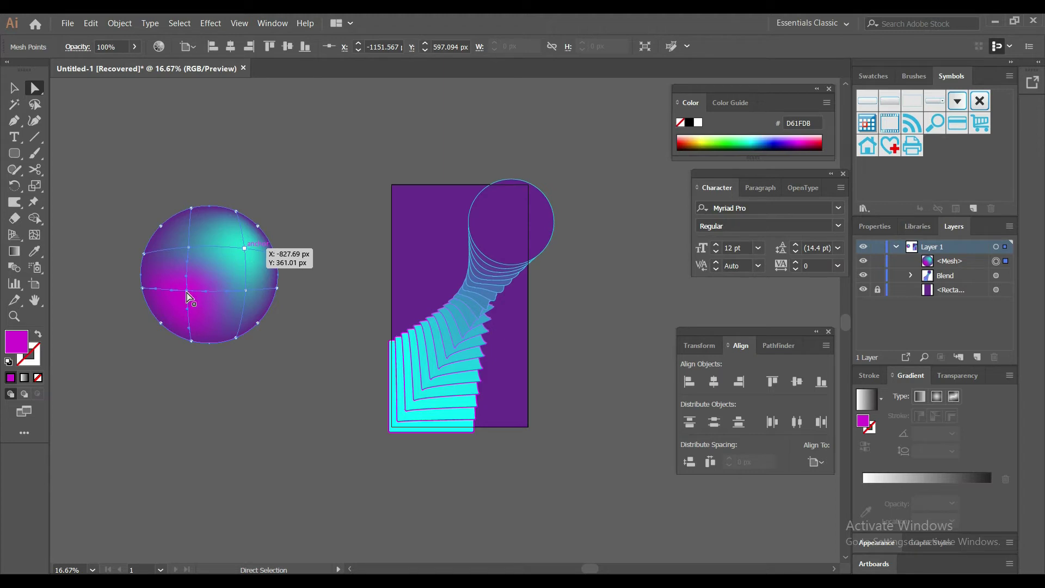
left_click(187, 297)
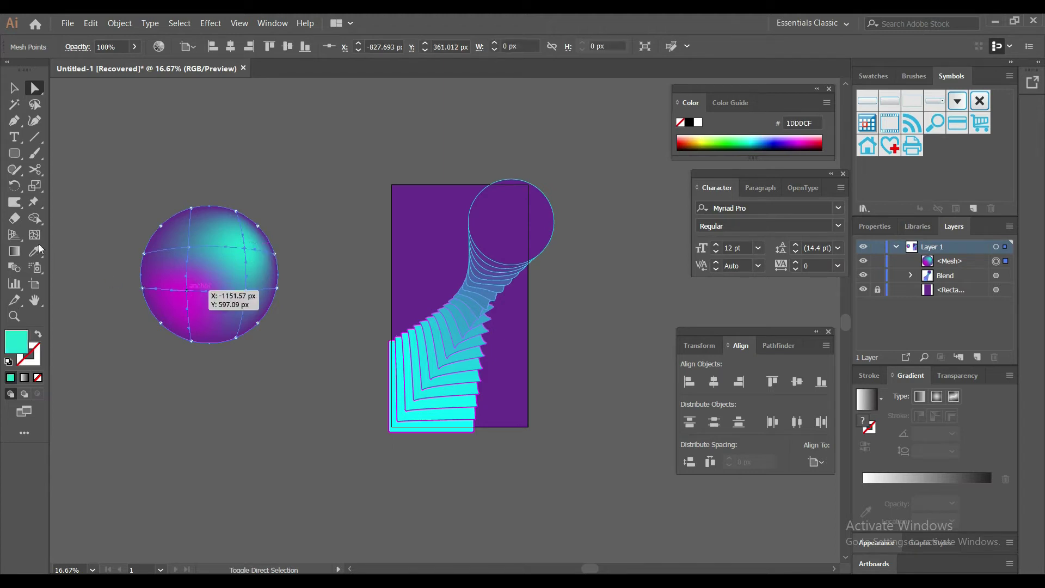
left_click_drag(15, 204, 56, 210)
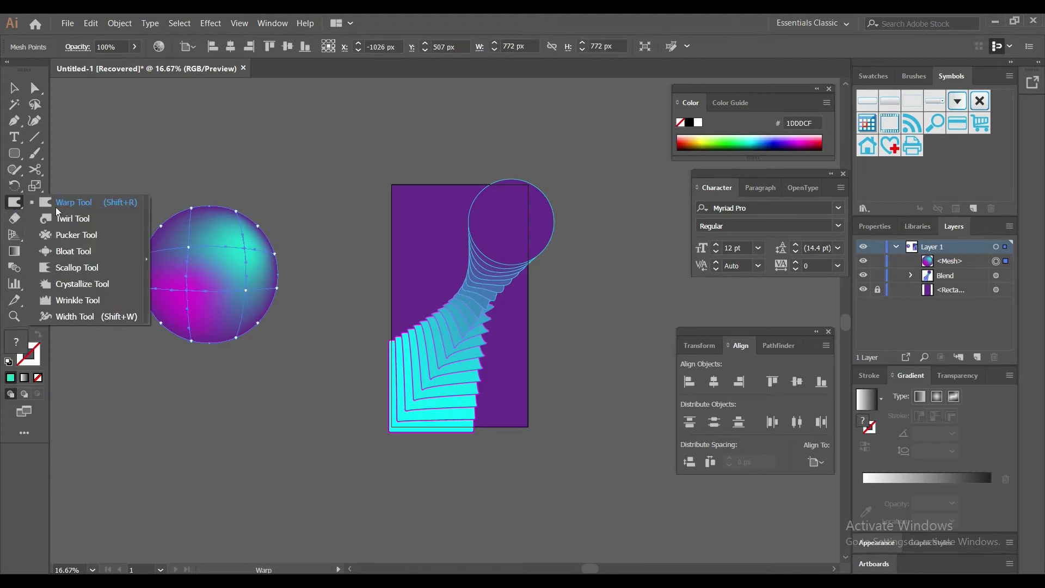
Choose the Twirl tool and set its brush to 1000 × 1000 px at 20% intensity
left_click(63, 220)
left_click(62, 220)
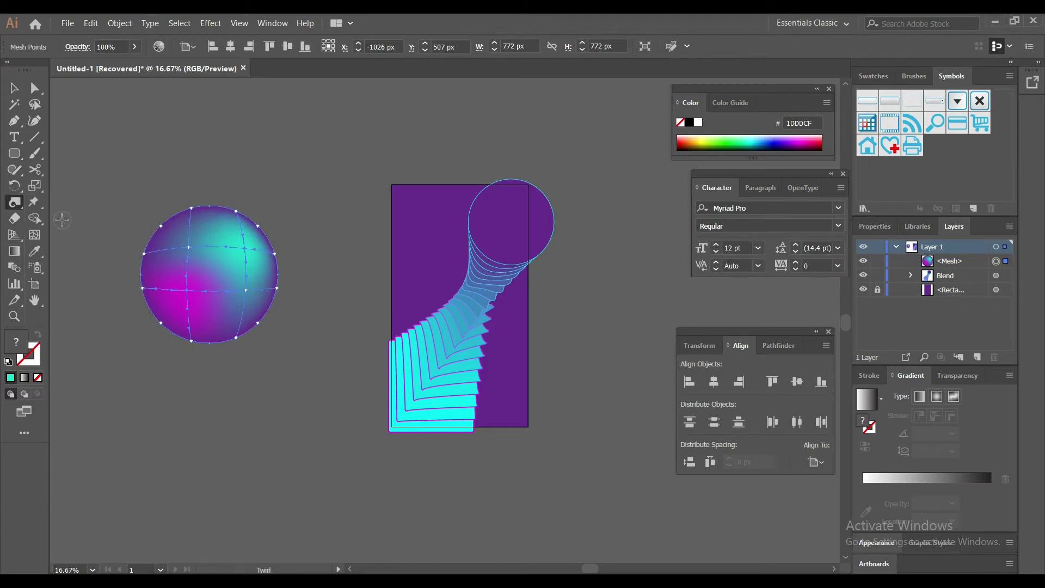
left_click(108, 206)
double_click(15, 202)
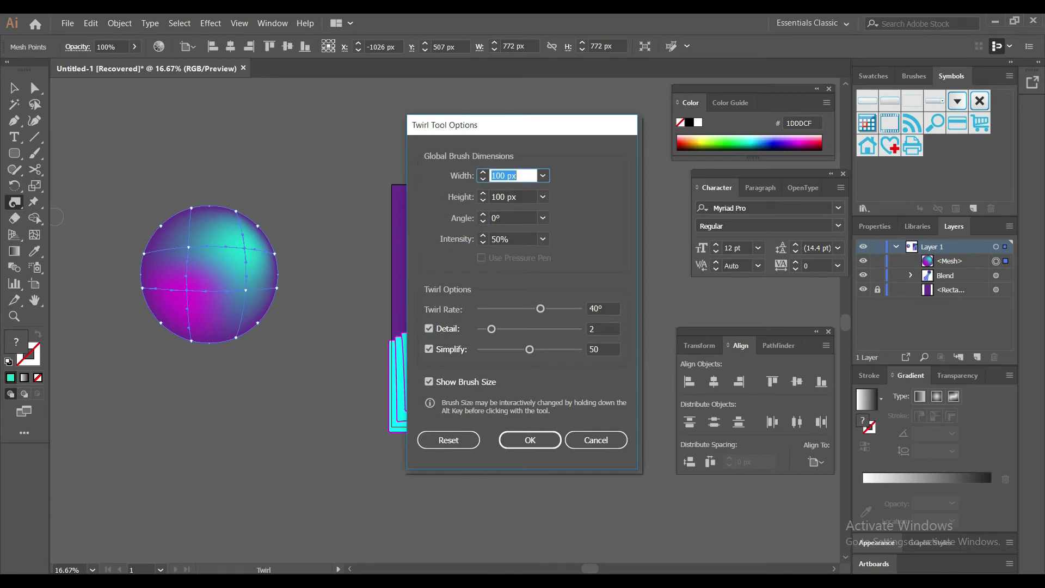
type("1000")
left_click(524, 197)
double_click(523, 196)
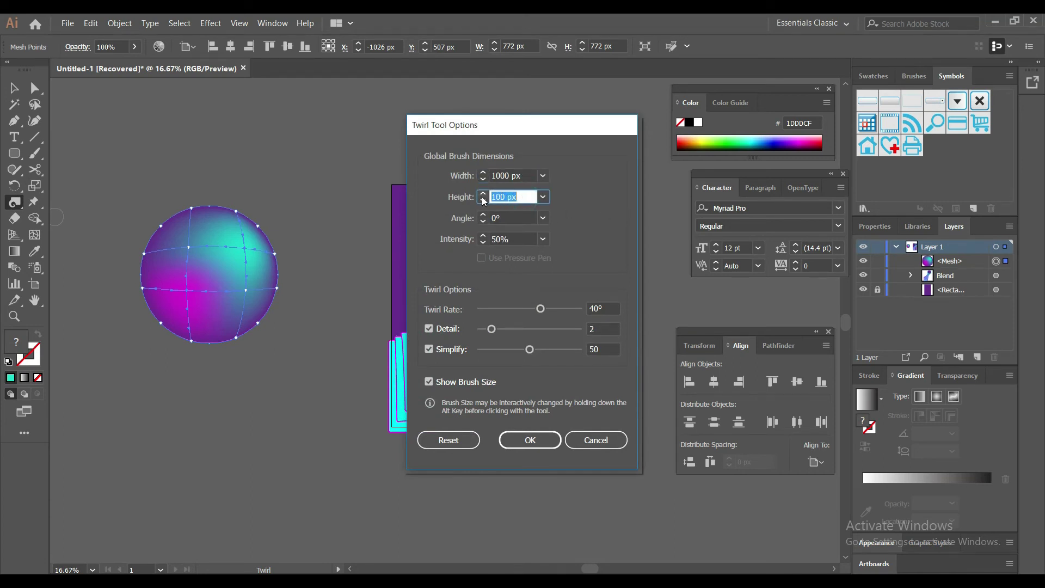
type("1000")
left_click(542, 241)
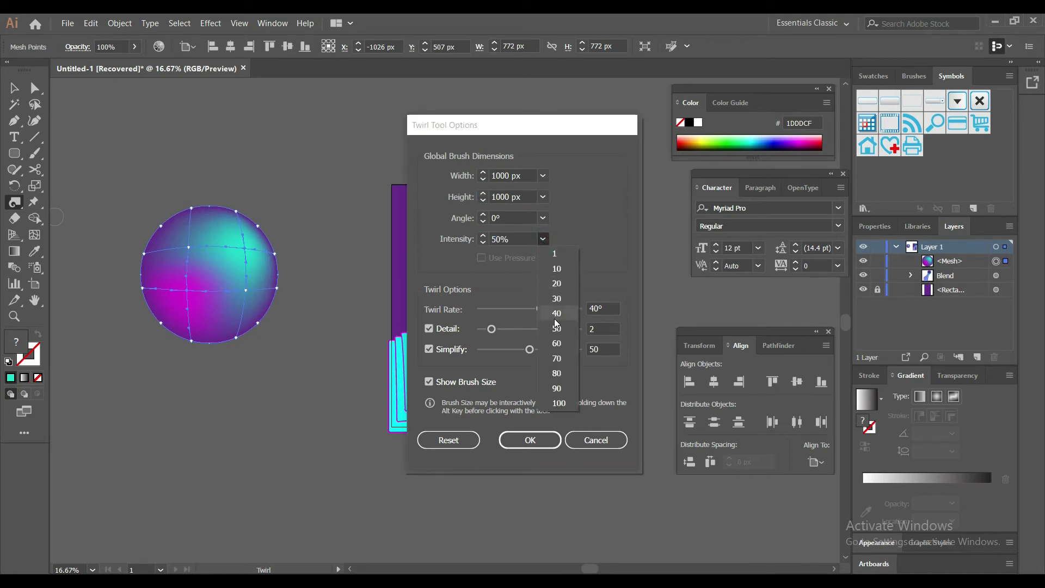
left_click(556, 283)
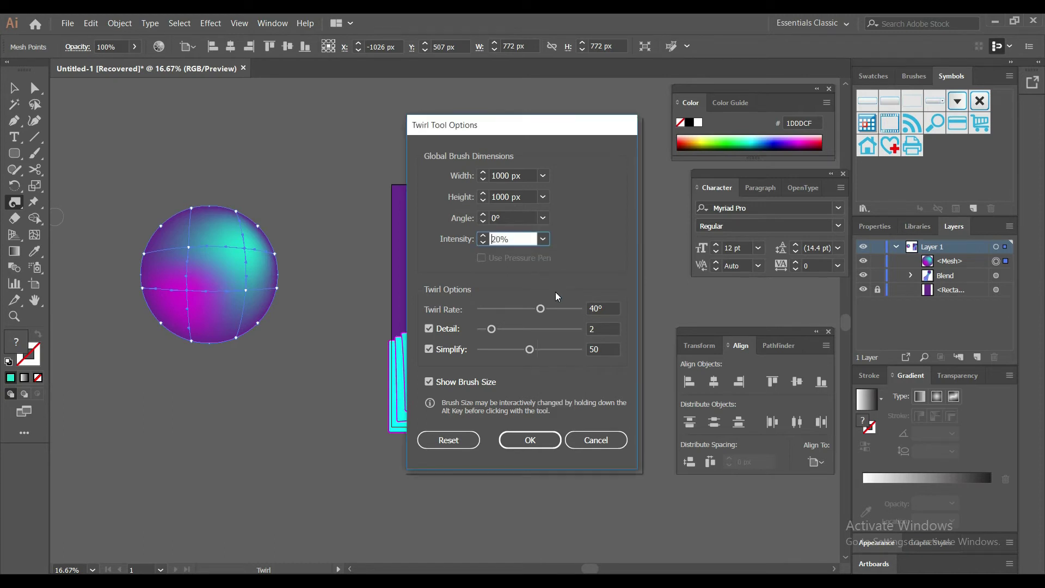
left_click(547, 443)
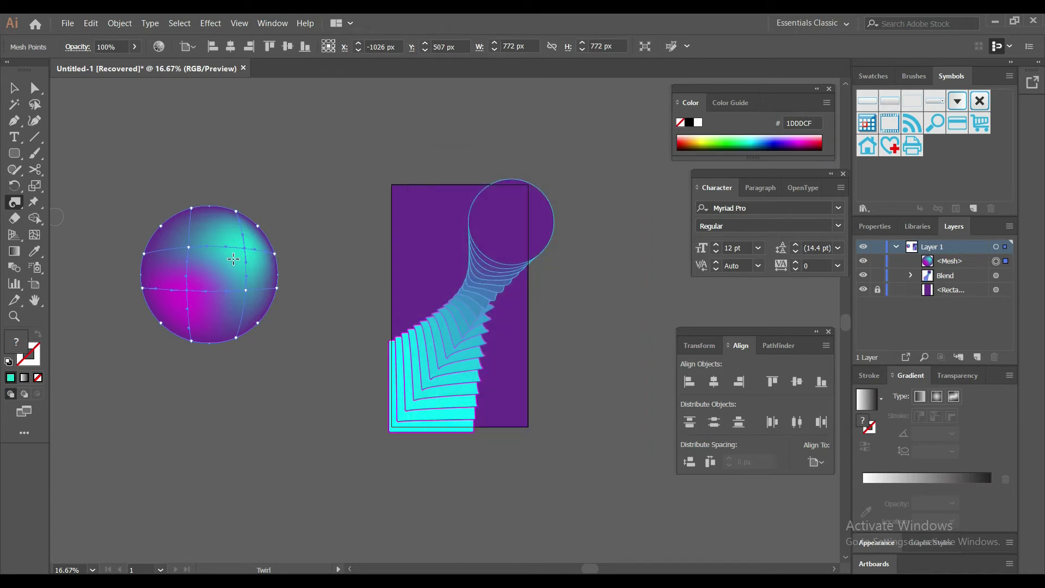
Twirl the circle's centre, upper and lower-left colours, undoing the overly strong swirls
left_click_drag(233, 259, 233, 259)
left_click_drag(210, 268, 209, 268)
left_click_drag(209, 267, 209, 268)
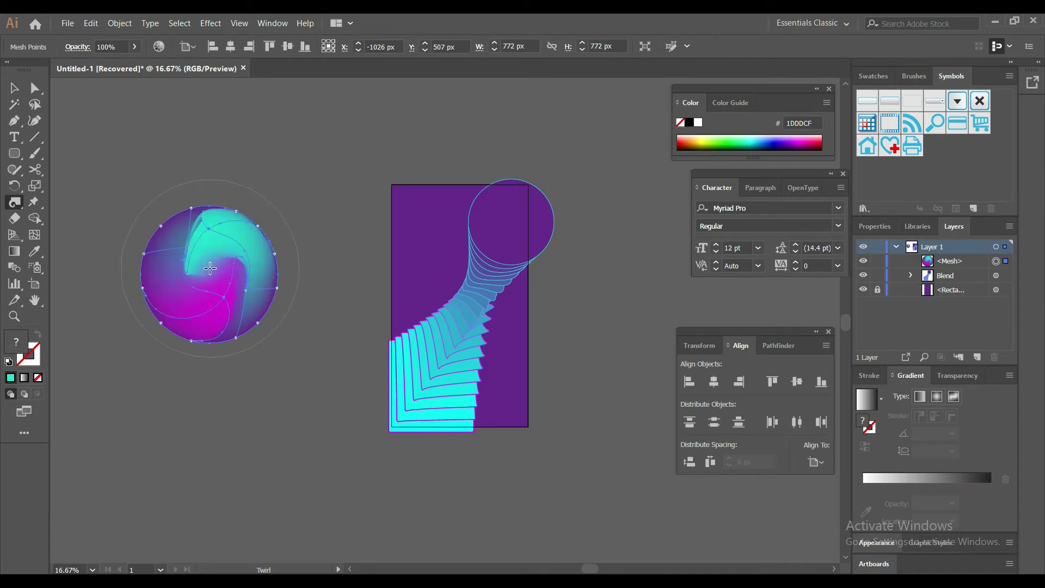
key("ctrl+z")
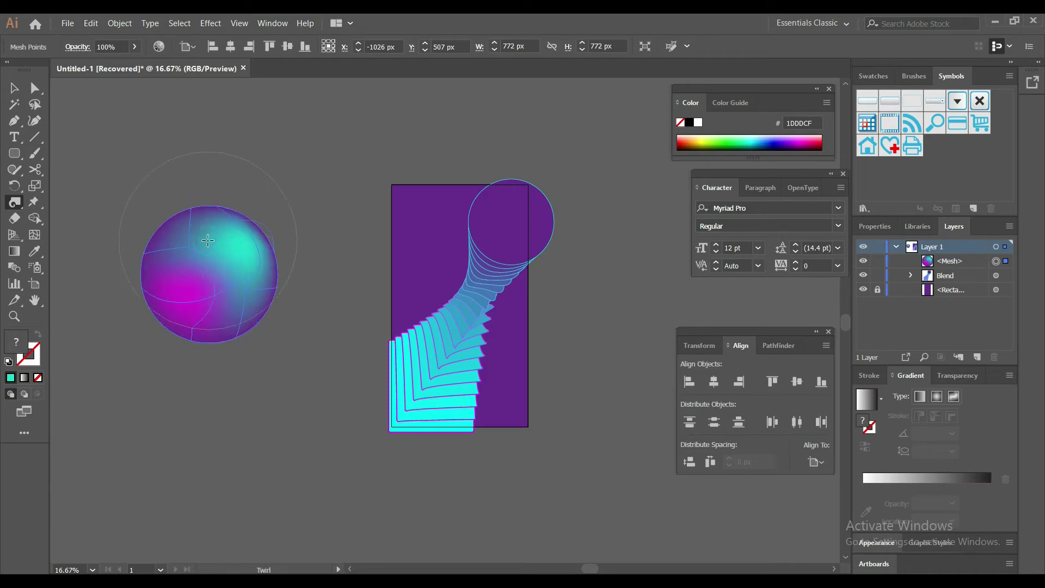
left_click_drag(210, 242, 199, 267)
left_click_drag(187, 313, 181, 314)
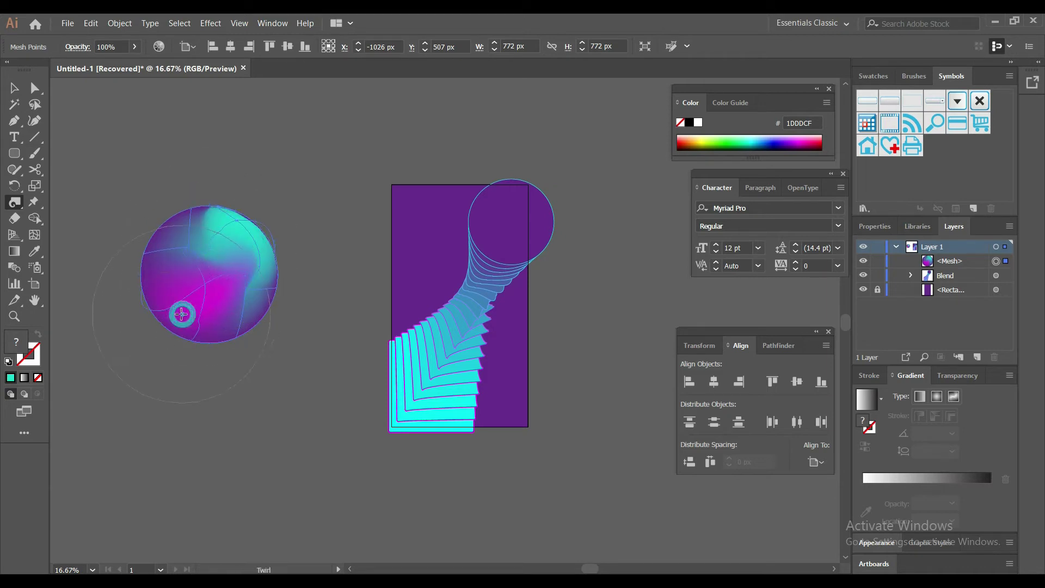
left_click(226, 274)
left_click(226, 274)
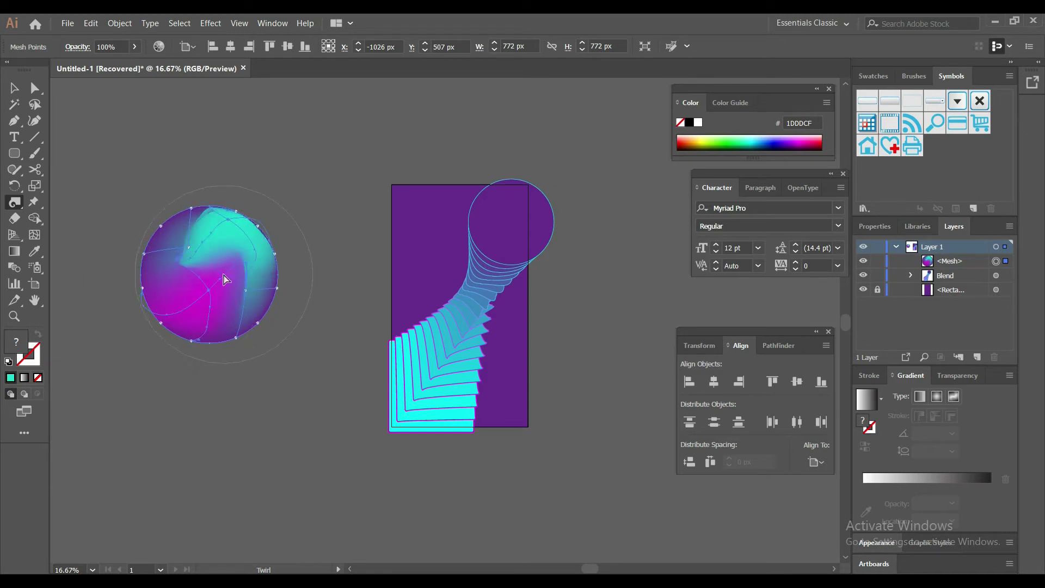
key("ctrl")
key("ctrl+z")
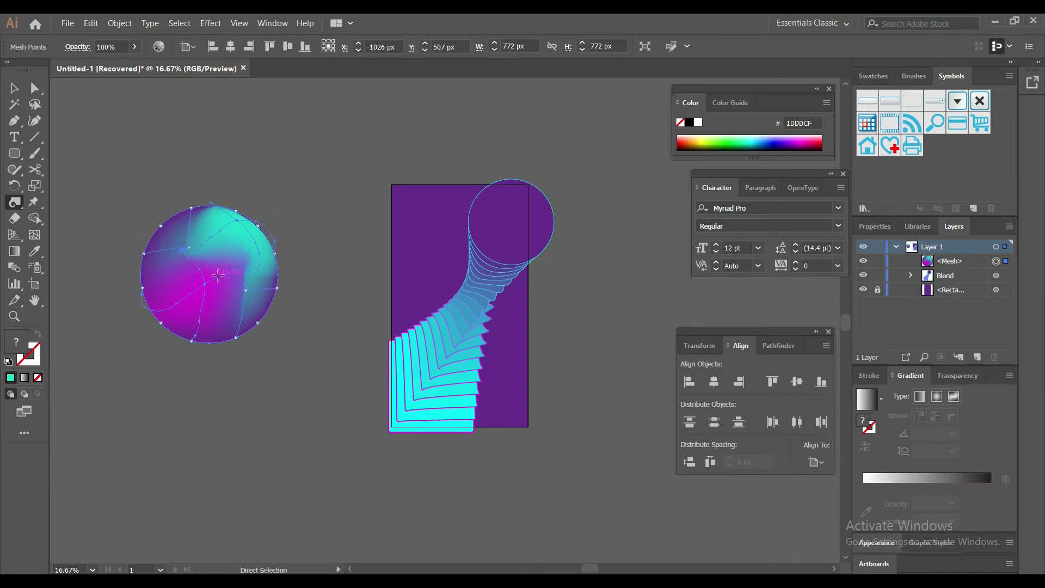
left_click(206, 286)
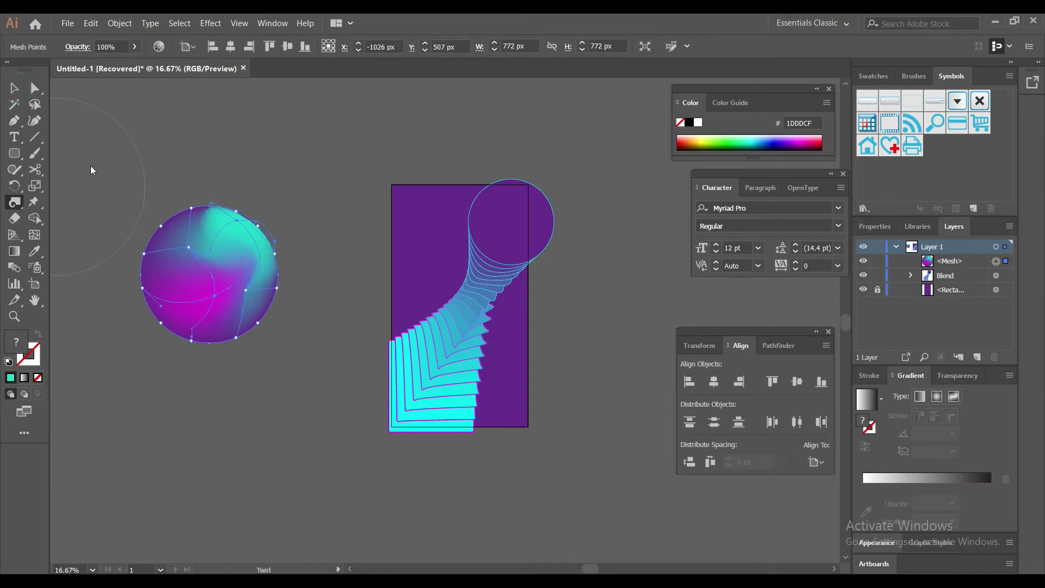
key("v")
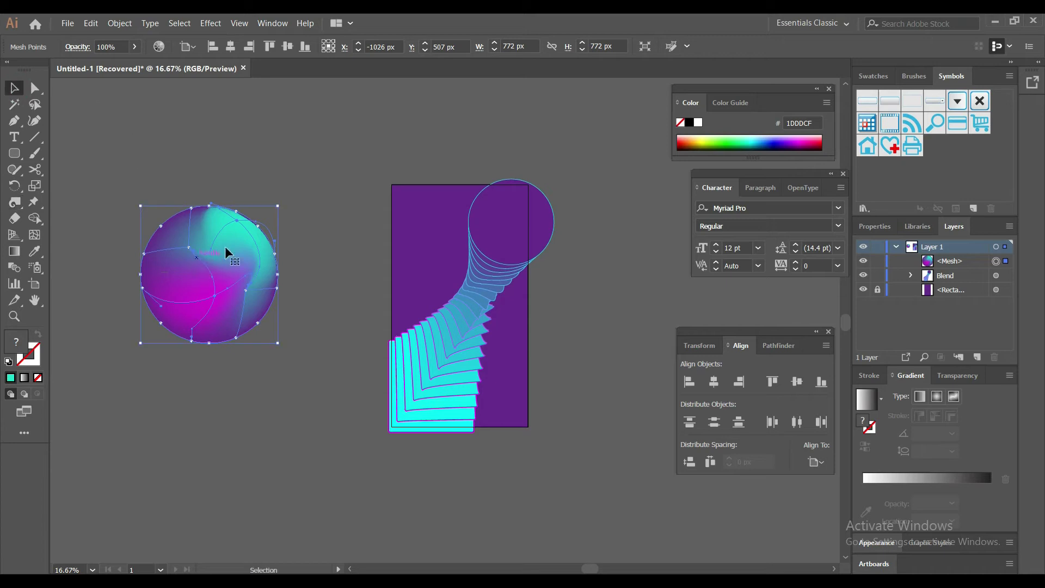
Send the twirled circle behind the blend and enlarge it over the purple rectangle to about 1525 px
left_click_drag(279, 345, 364, 431)
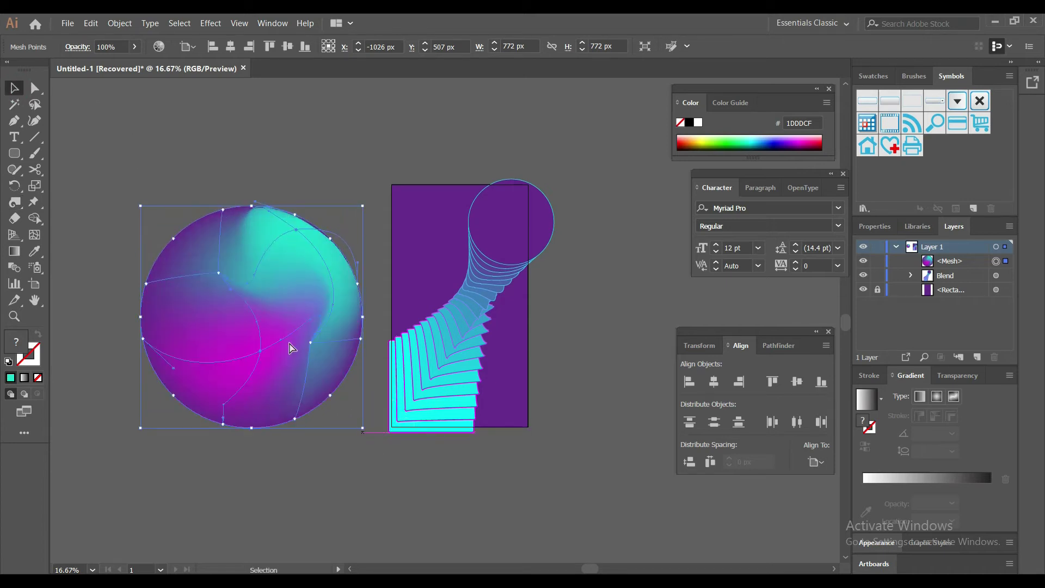
key("ctrl+bracketleft")
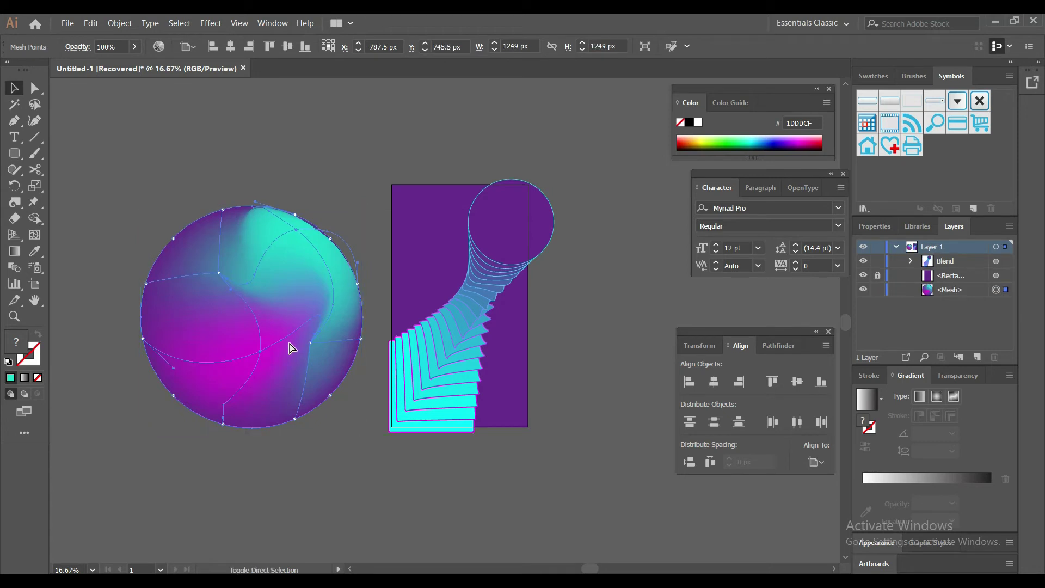
key("v")
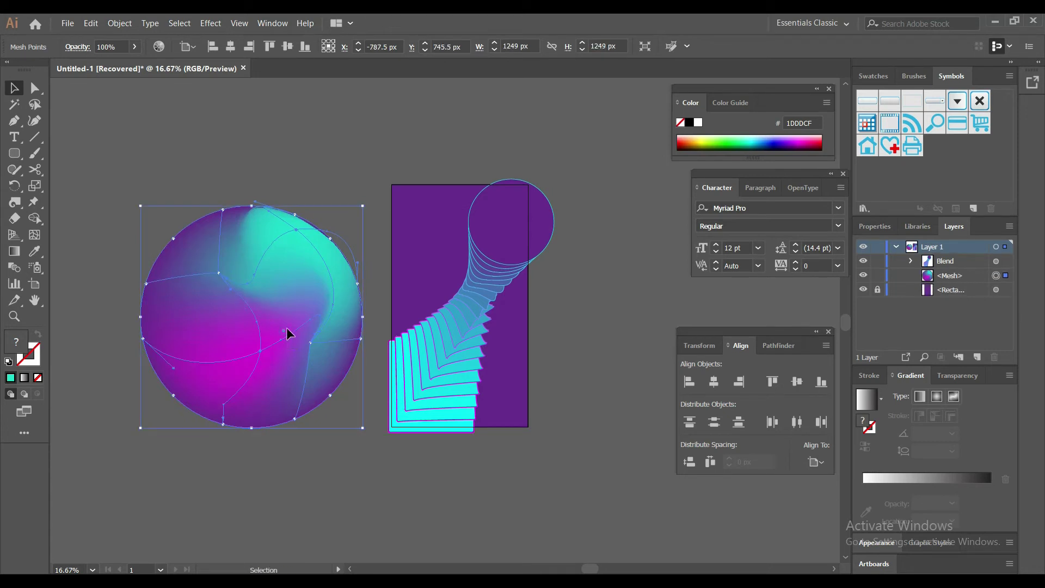
left_click_drag(286, 328, 495, 319)
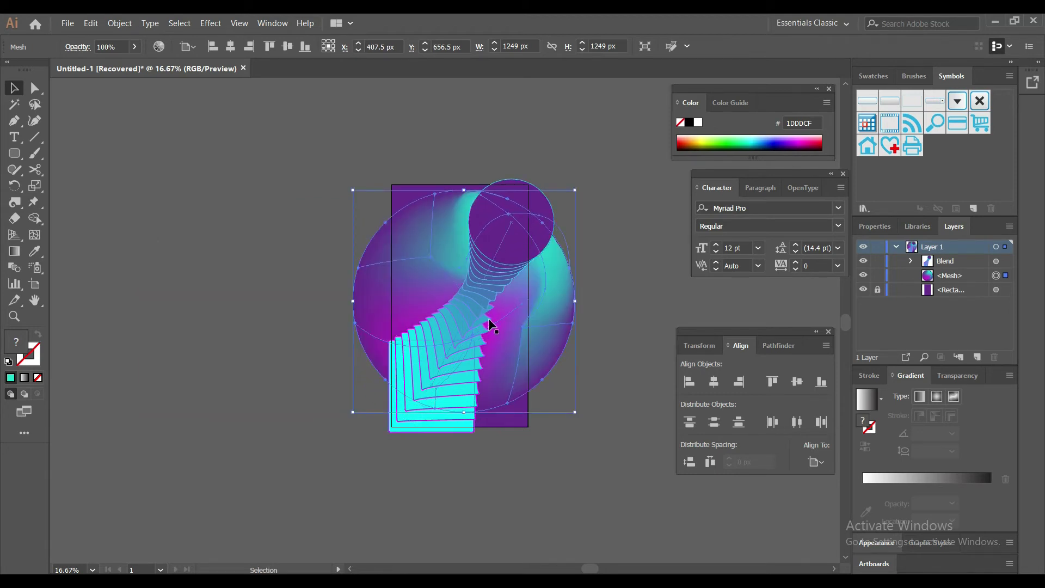
left_click_drag(576, 192, 606, 163)
left_click(511, 239)
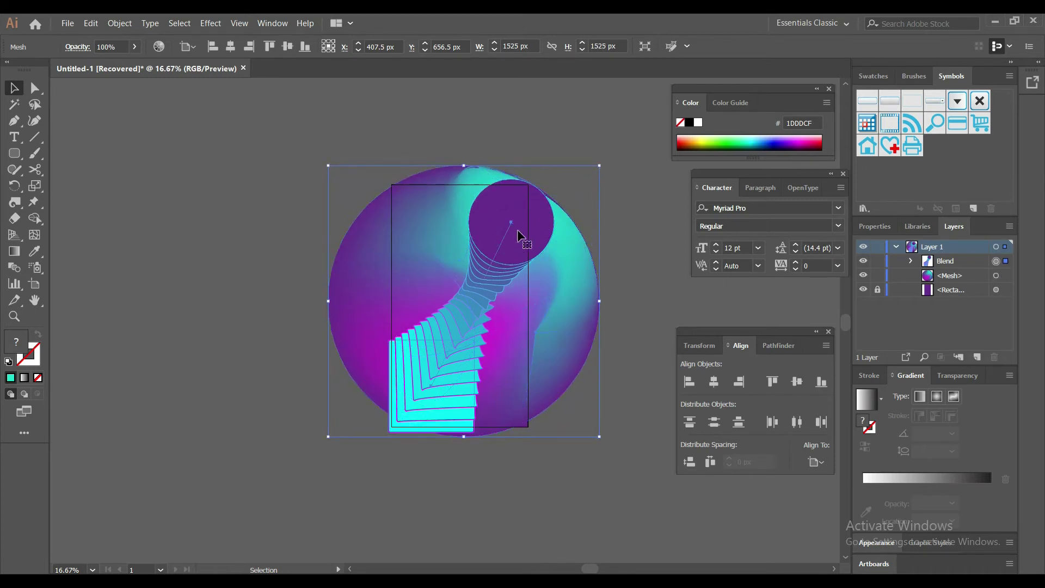
Try Overlay and Screen blending modes on the blend in the Transparency panel
left_click(77, 46)
left_click(39, 70)
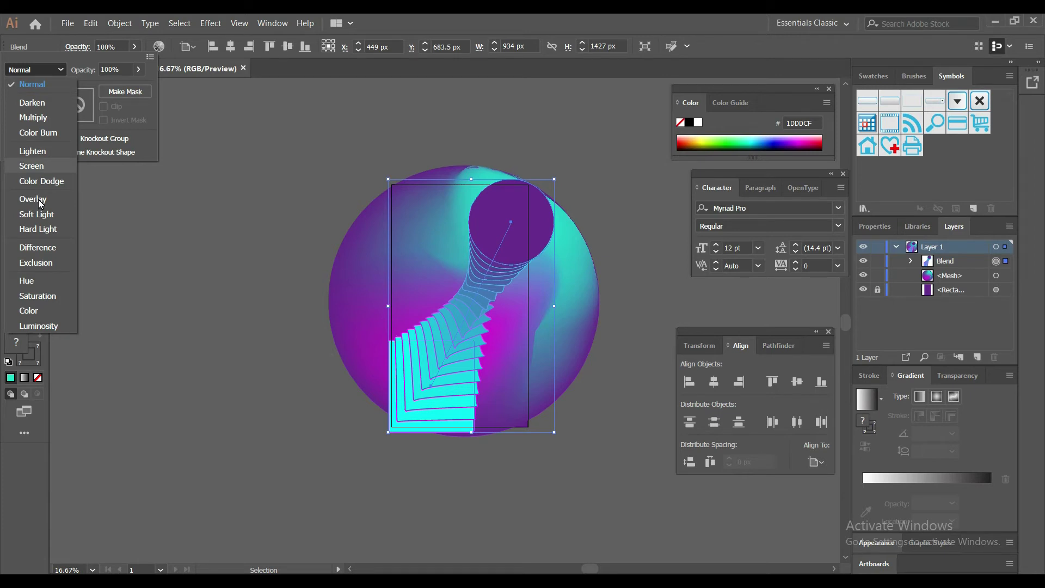
left_click(42, 205)
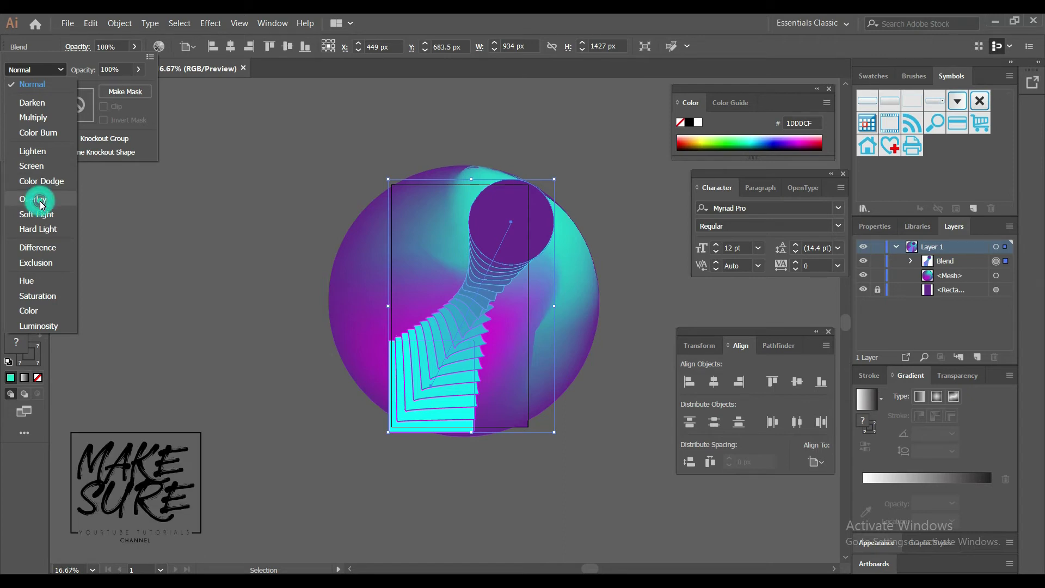
left_click(42, 204)
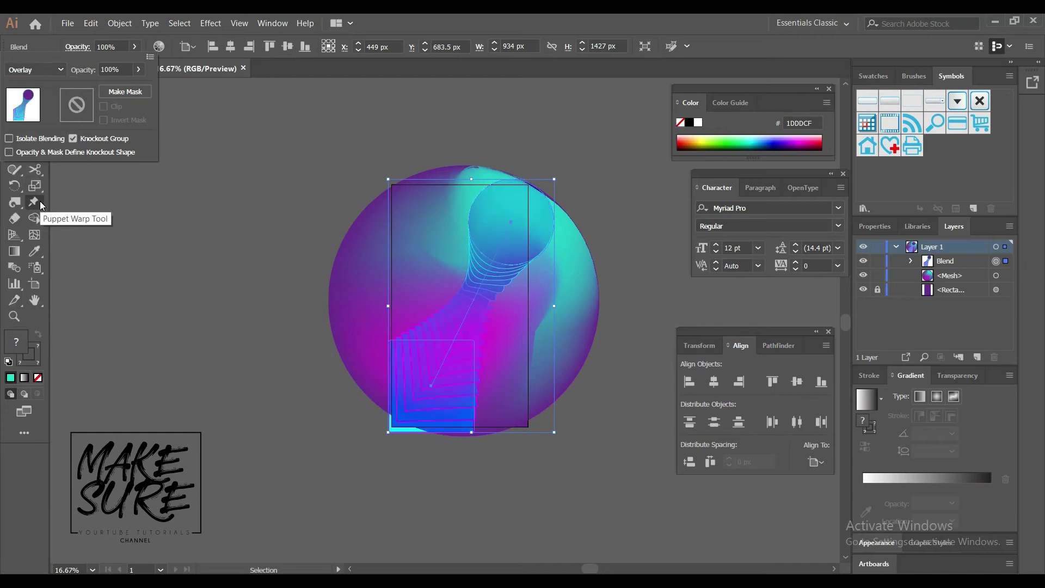
left_click(57, 70)
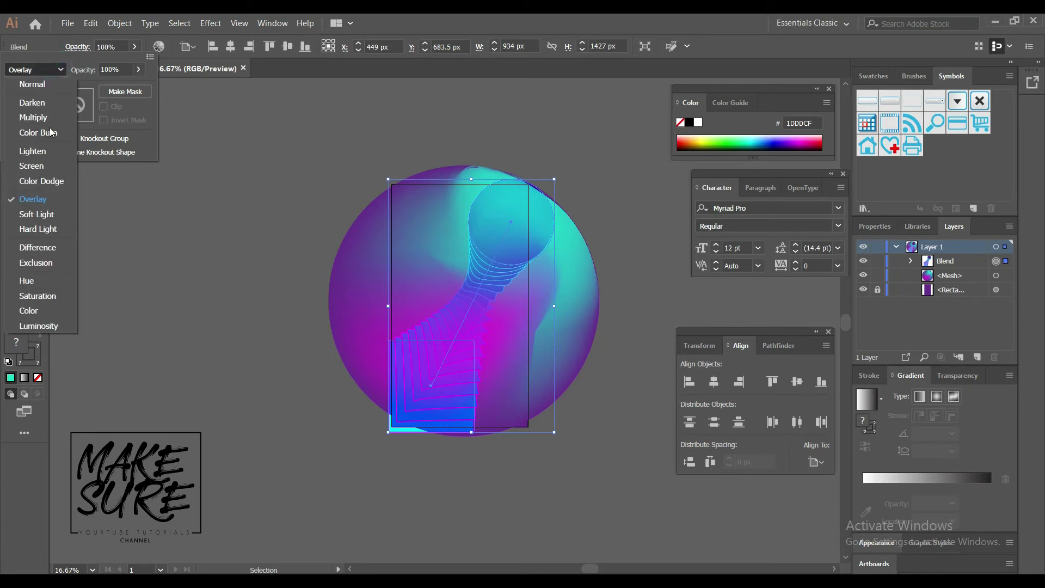
left_click(50, 120)
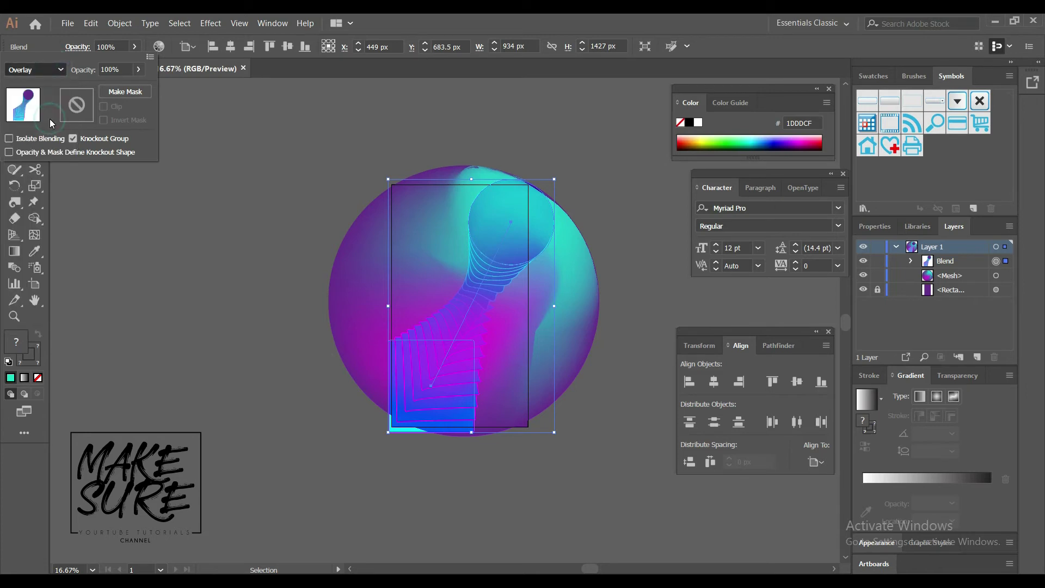
left_click(52, 69)
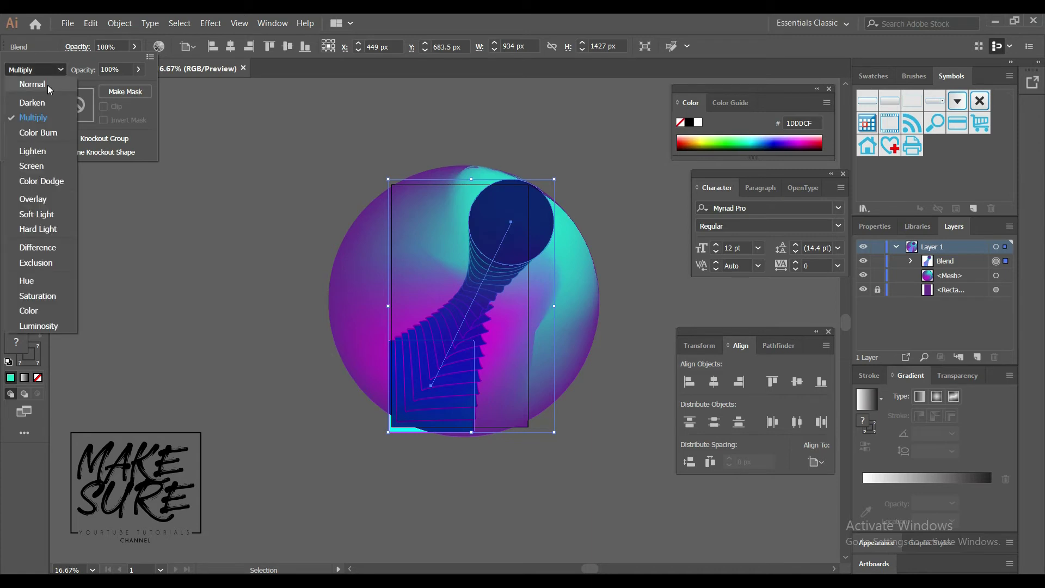
left_click(35, 165)
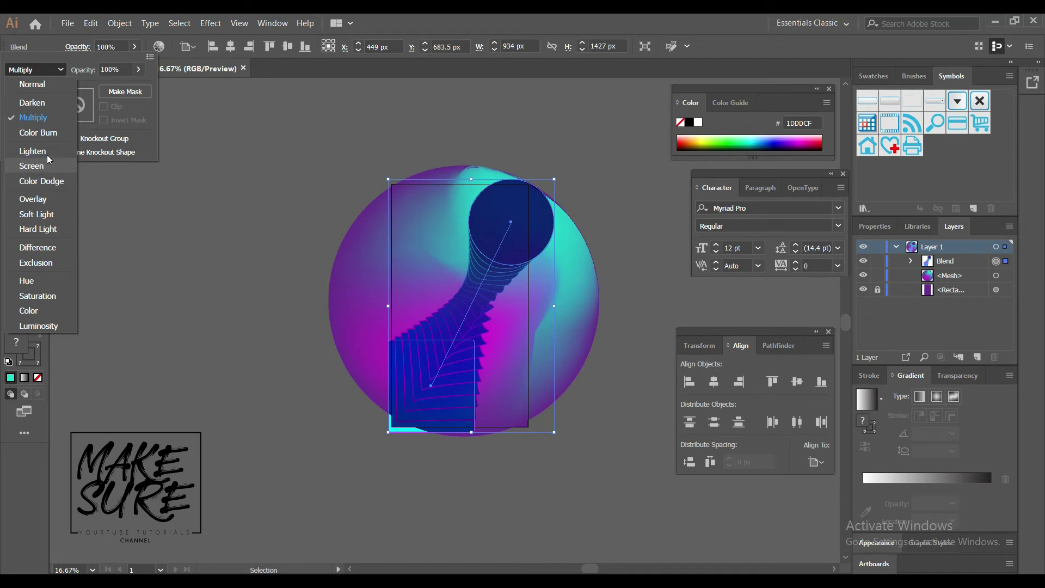
left_click(47, 159)
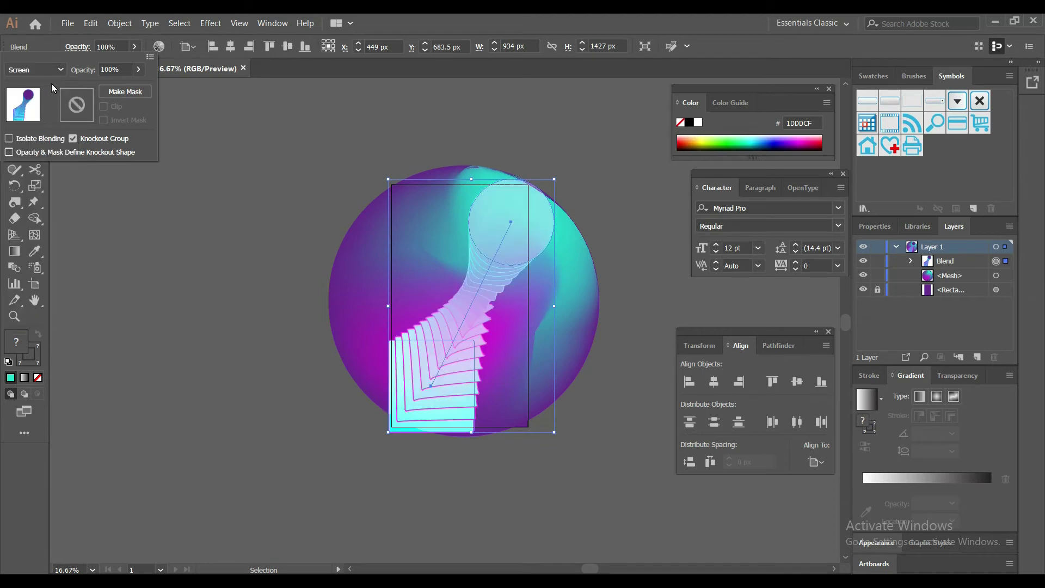
Try Soft Light and Difference, then settle on Color Dodge for the blend
left_click(38, 69)
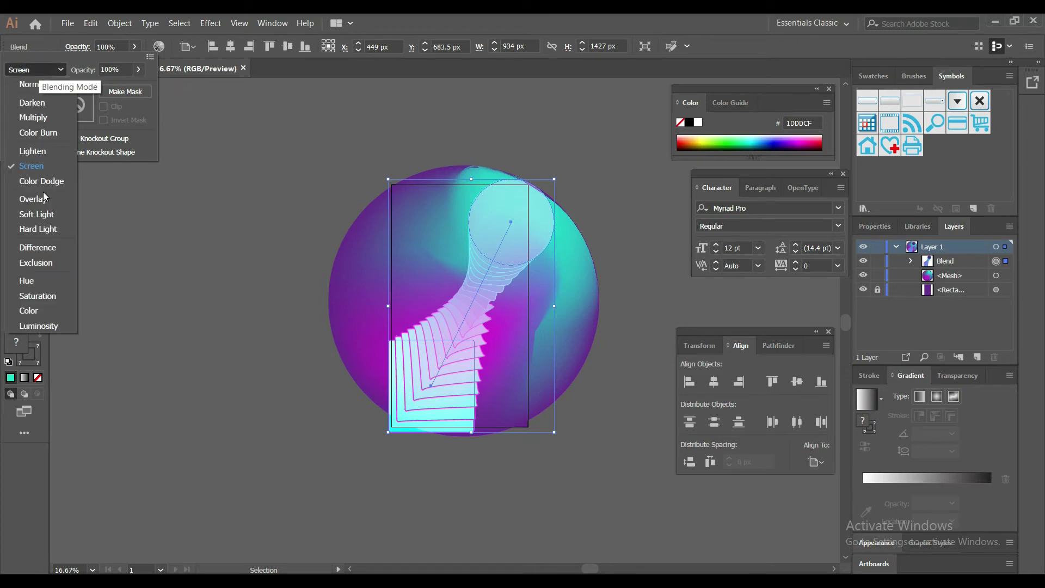
left_click(41, 215)
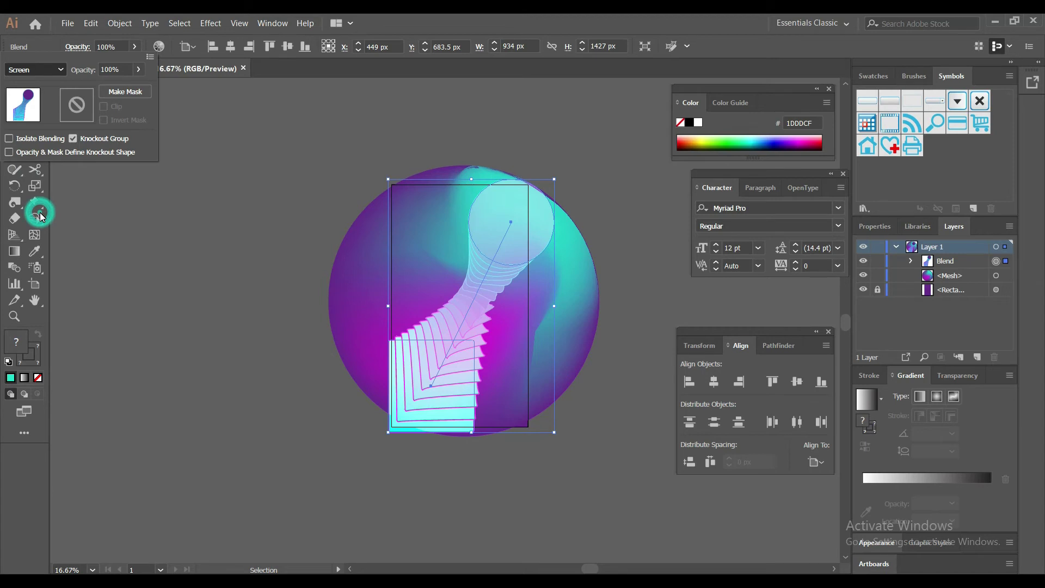
left_click(23, 74)
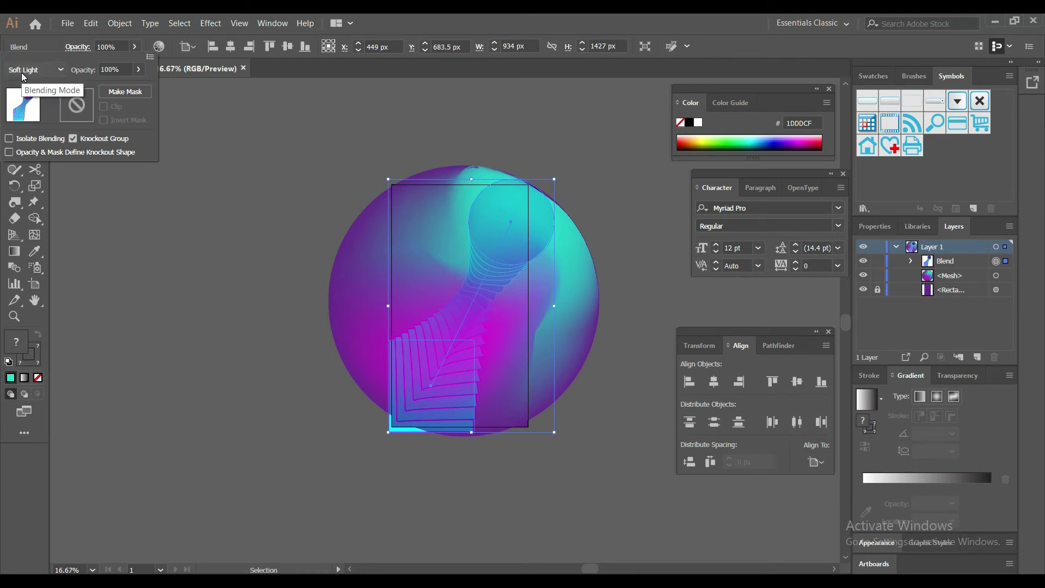
left_click(24, 74)
left_click(58, 73)
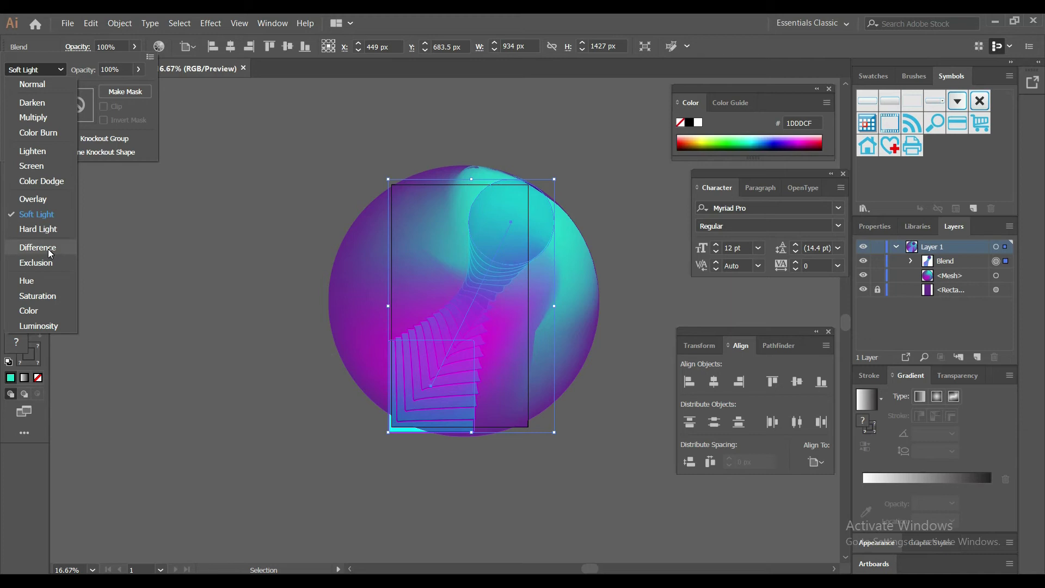
left_click(49, 251)
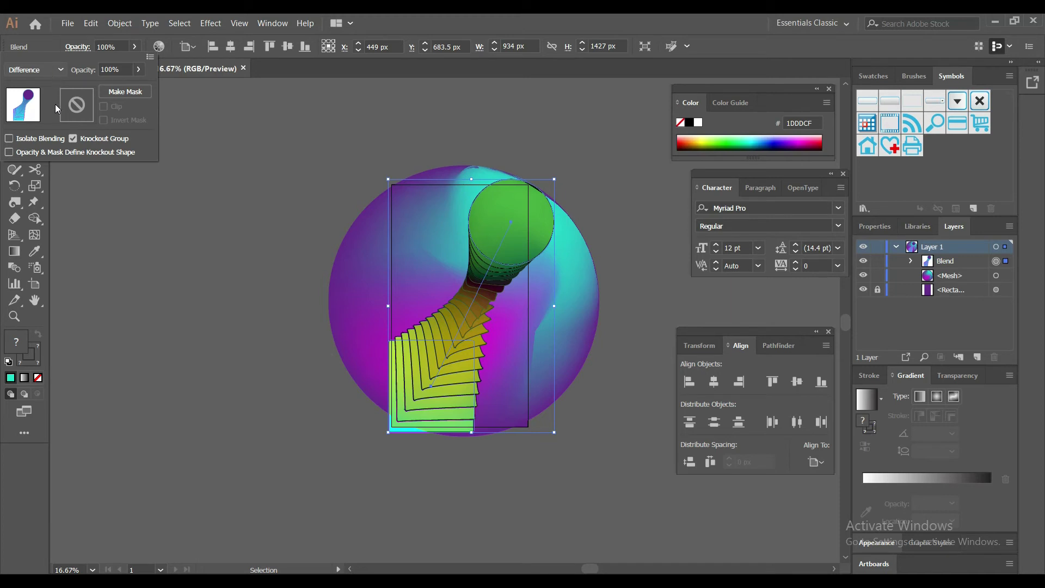
left_click(54, 71)
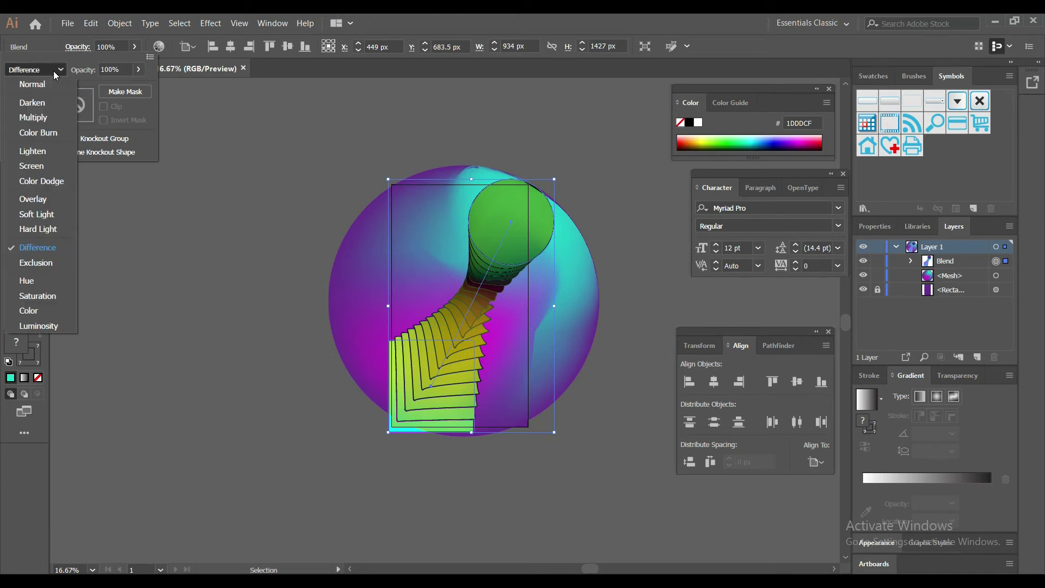
left_click(39, 182)
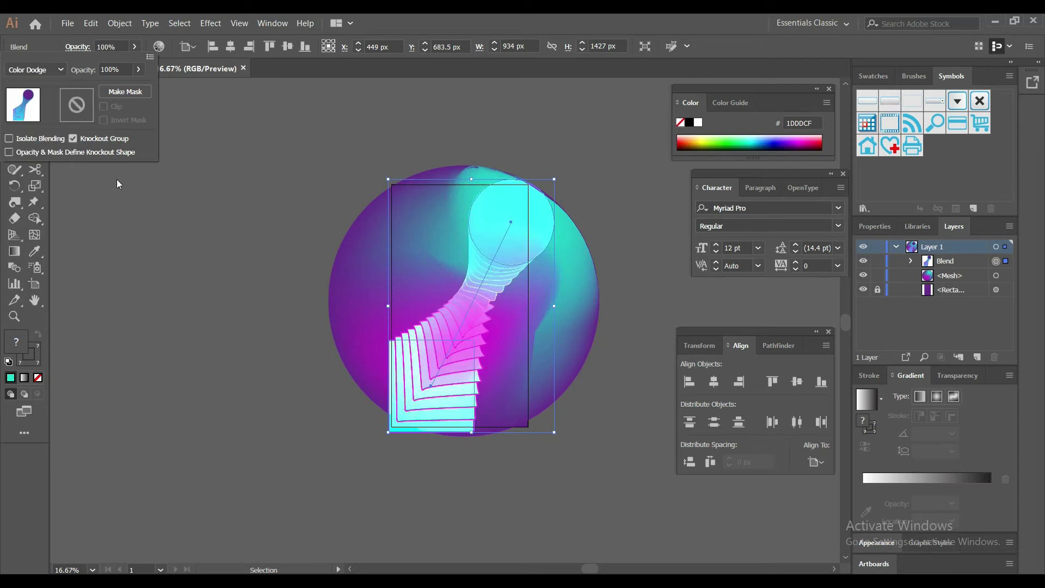
Scale the glowing blend from its top-right corner to about 1033 × 1579 px, then deselect it
left_click(316, 232)
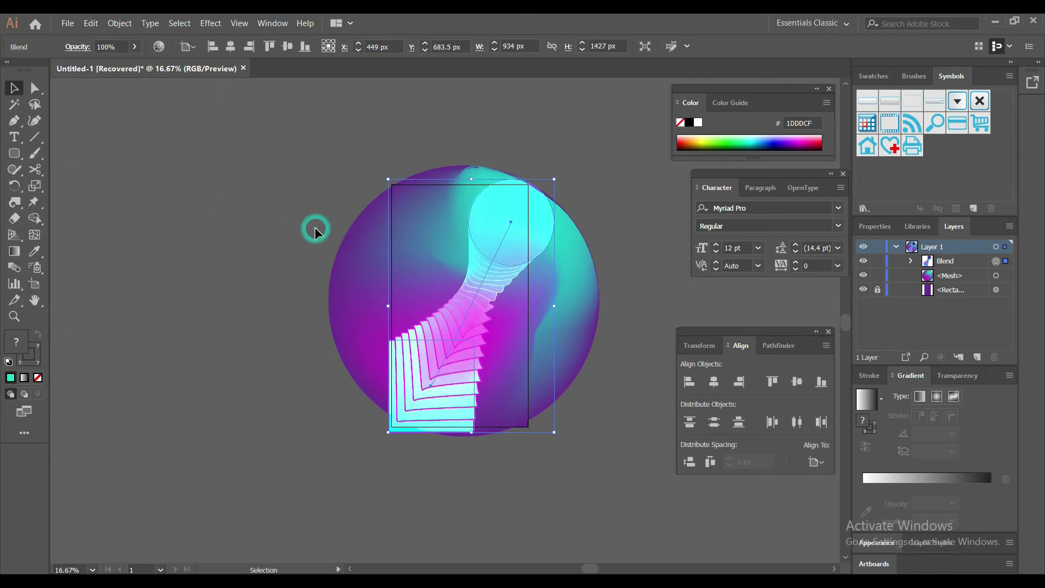
left_click(554, 178)
left_click_drag(567, 167, 570, 165)
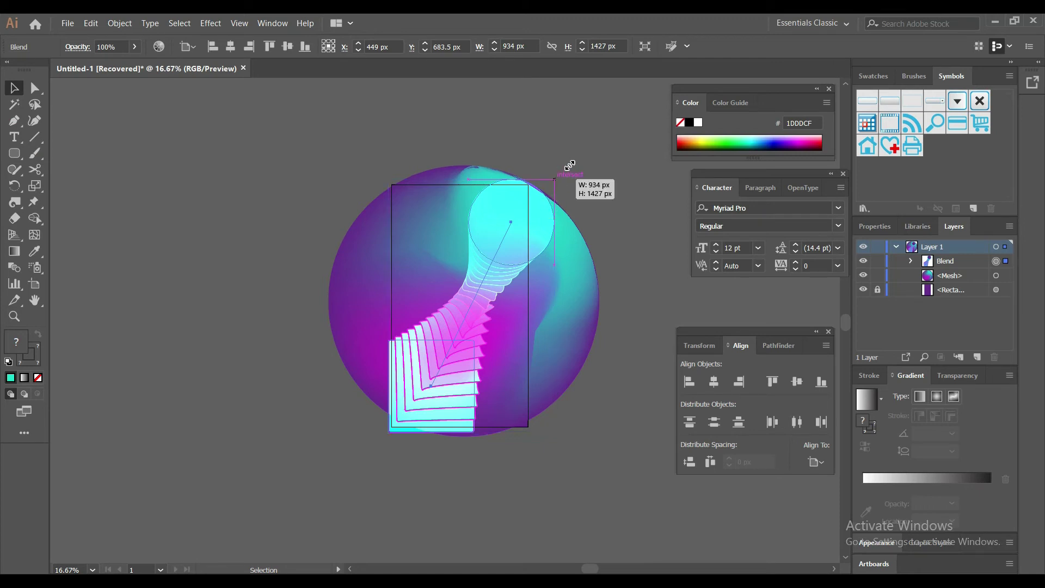
left_click_drag(568, 164, 569, 164)
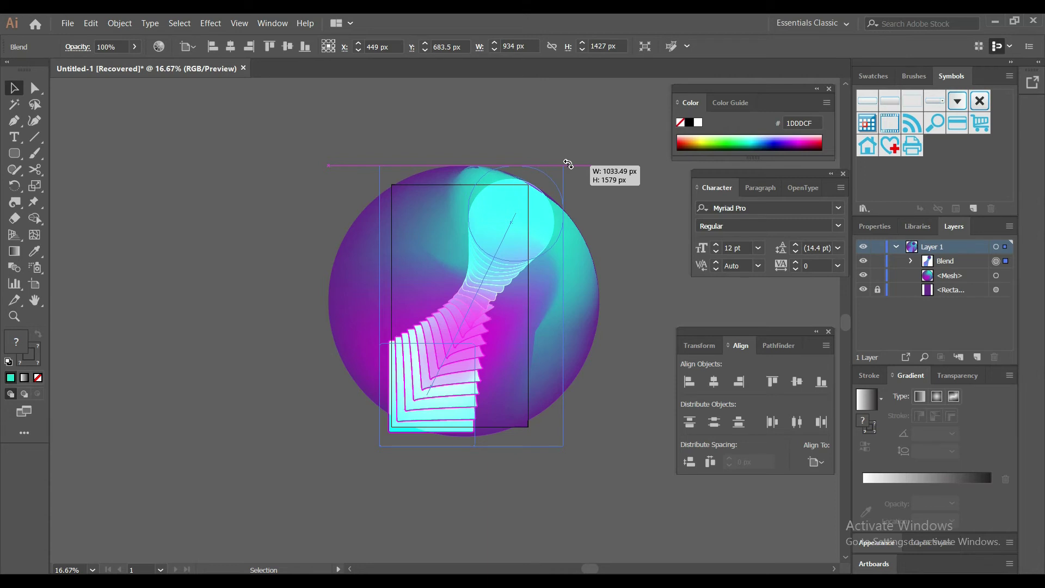
left_click_drag(568, 164, 568, 164)
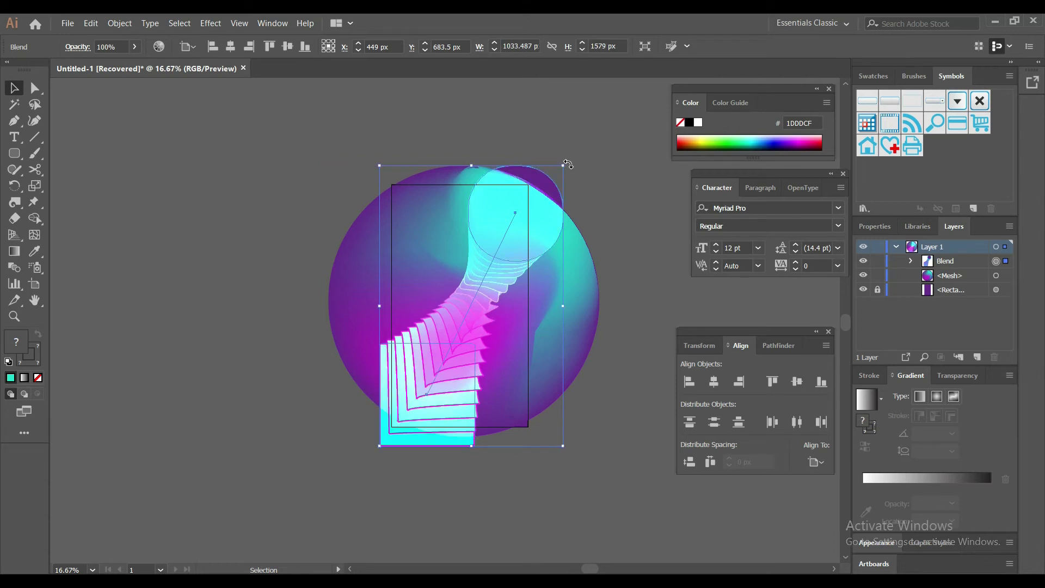
left_click(549, 110)
left_click(549, 112)
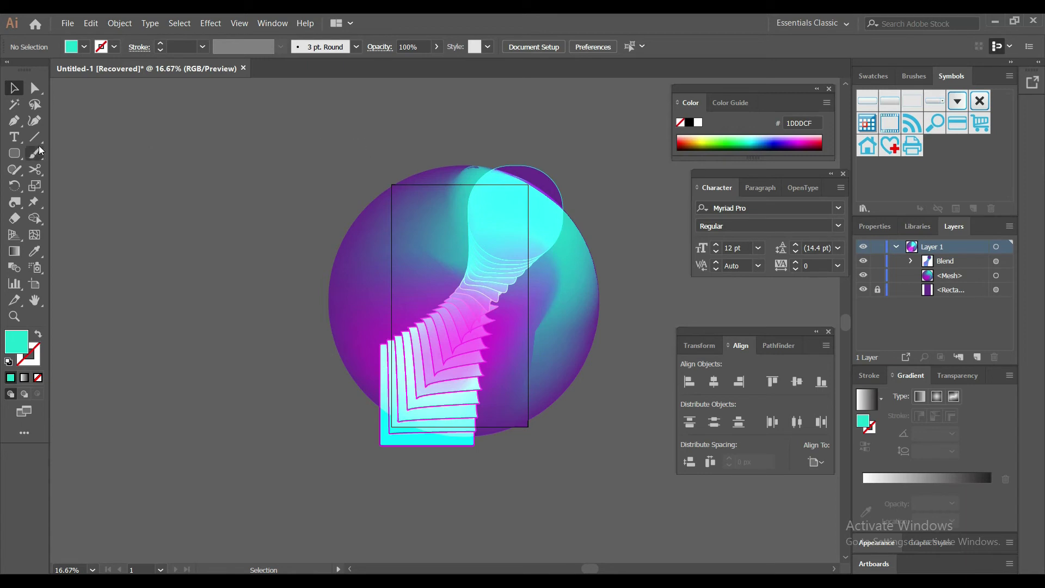
Type 'VECTOR' left of the circle and scale it up to roughly 278 pt
left_click(17, 137)
left_click(213, 288)
left_click(212, 287)
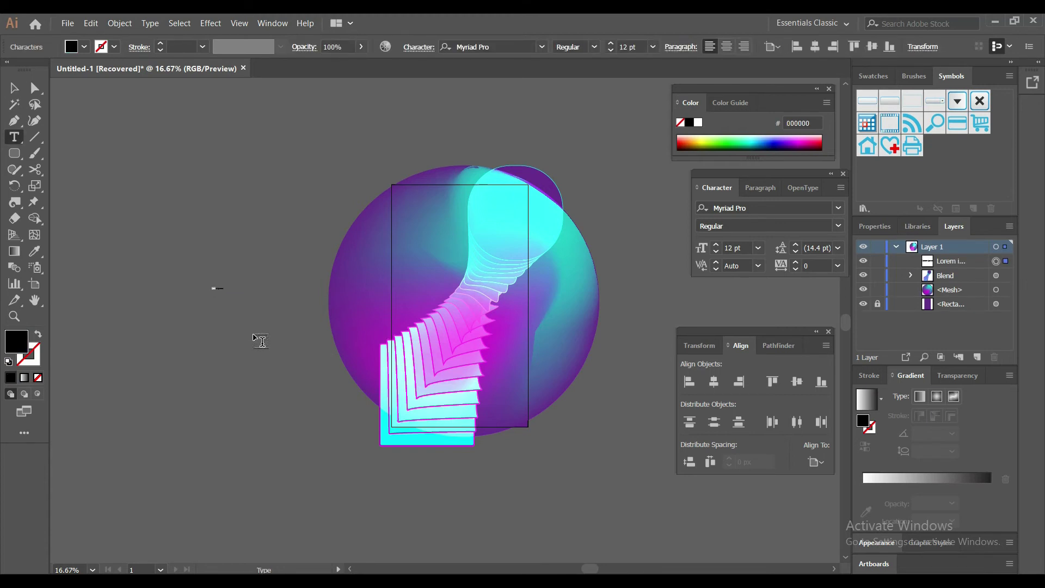
type("VECTOR")
key("Escape")
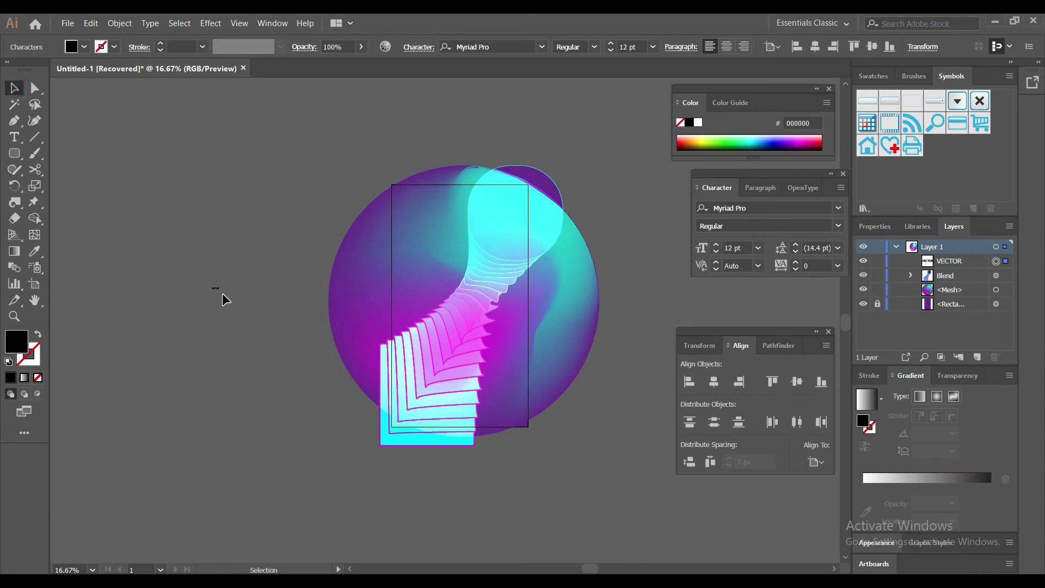
mouse_move(219, 289)
left_mouse_down()
mouse_move(415, 500)
mouse_move(357, 430)
left_mouse_up()
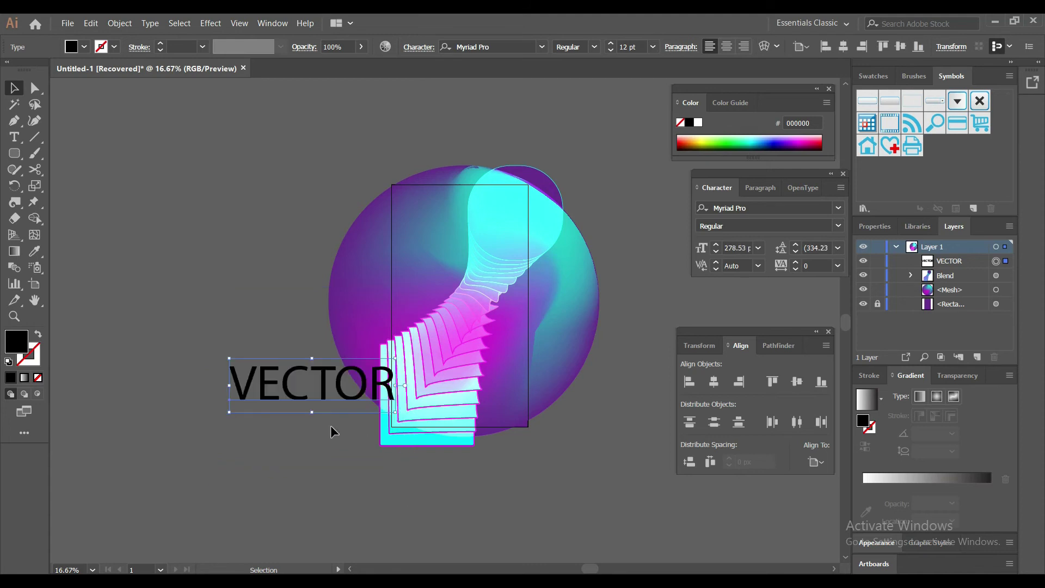
Set VECTOR in Lemon Milk Bold, shrink it to about 137 pt and move it near the poster's top
left_click(496, 45)
type("u")
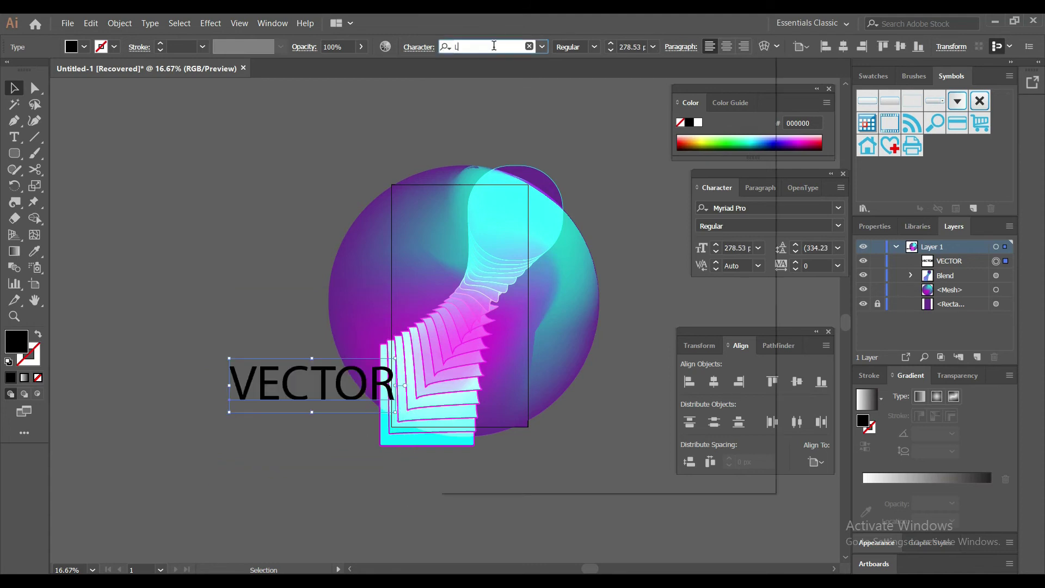
type("EM")
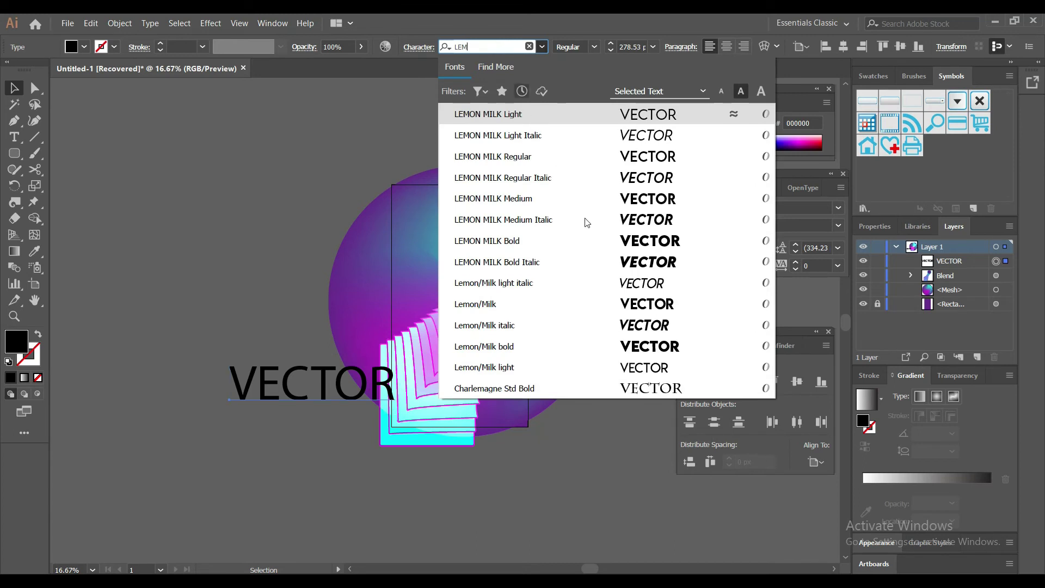
left_click(598, 242)
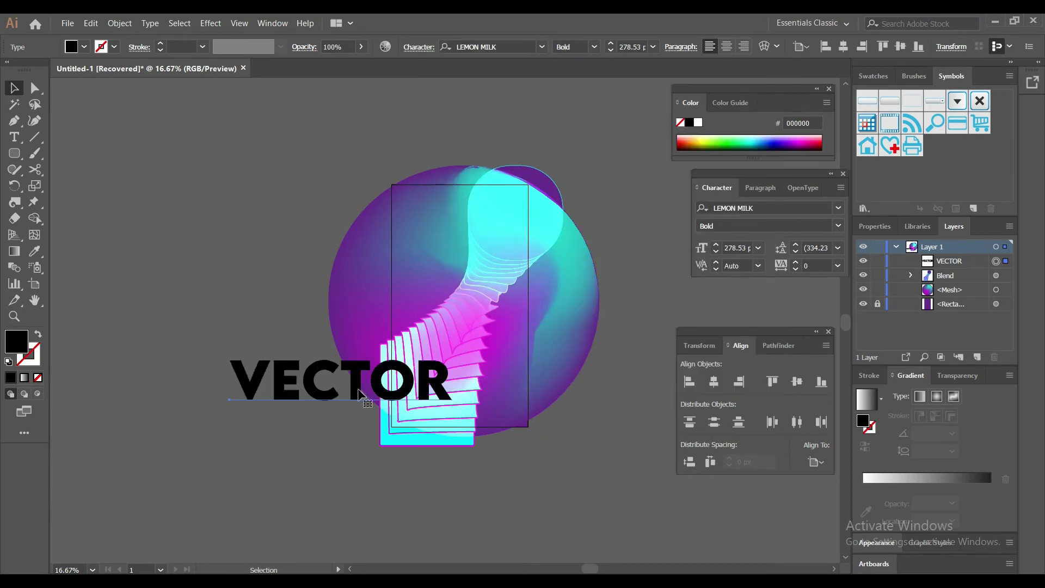
left_click(405, 379)
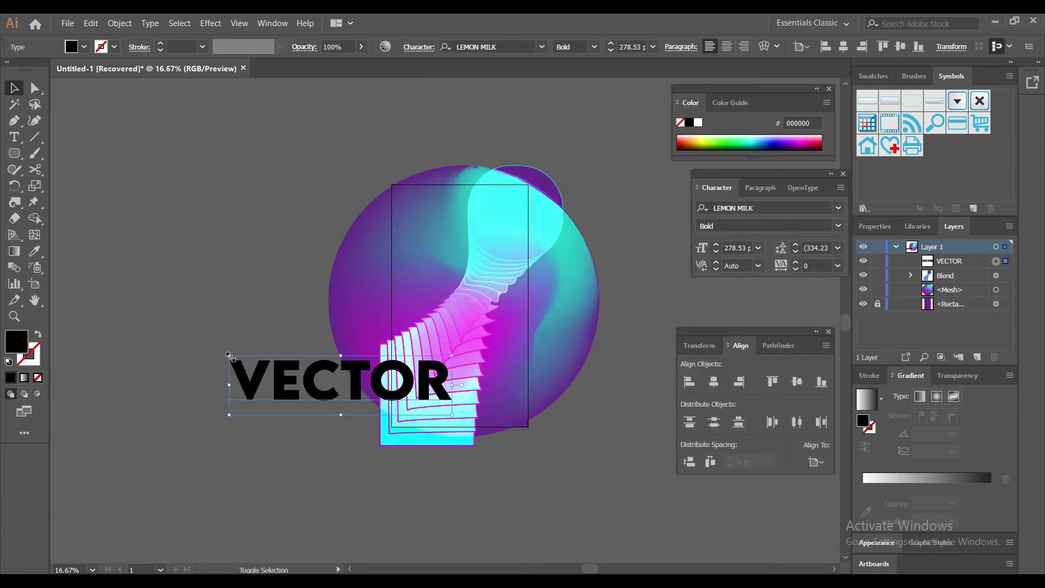
left_click_drag(231, 357, 287, 376)
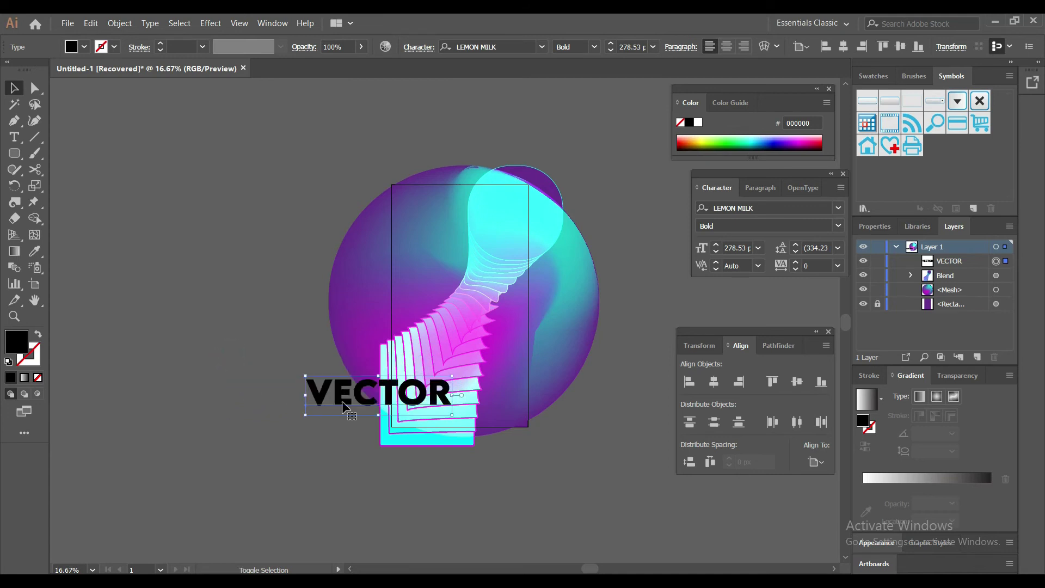
left_click_drag(353, 393, 438, 259)
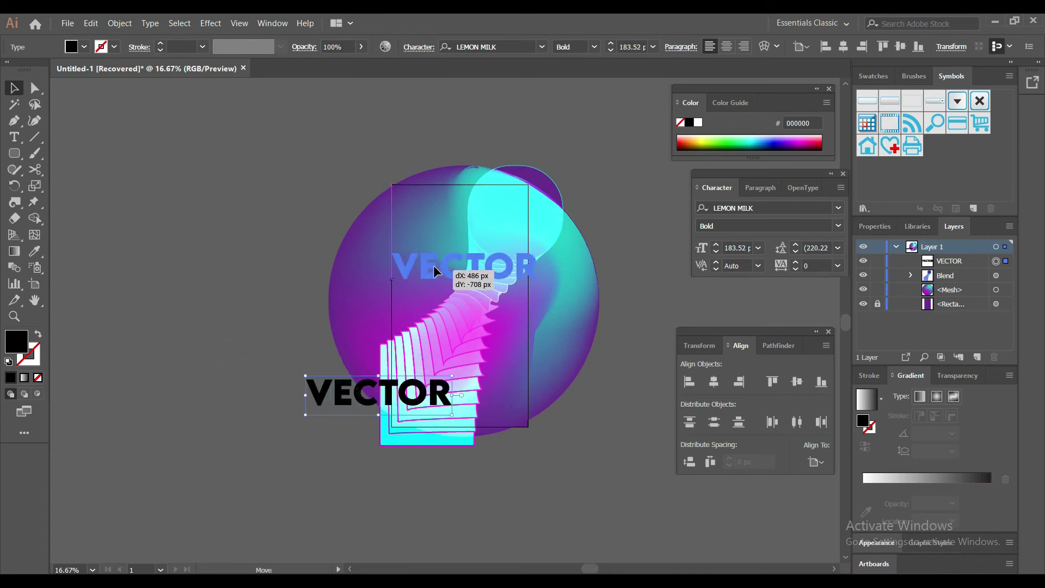
left_click_drag(438, 259, 439, 260)
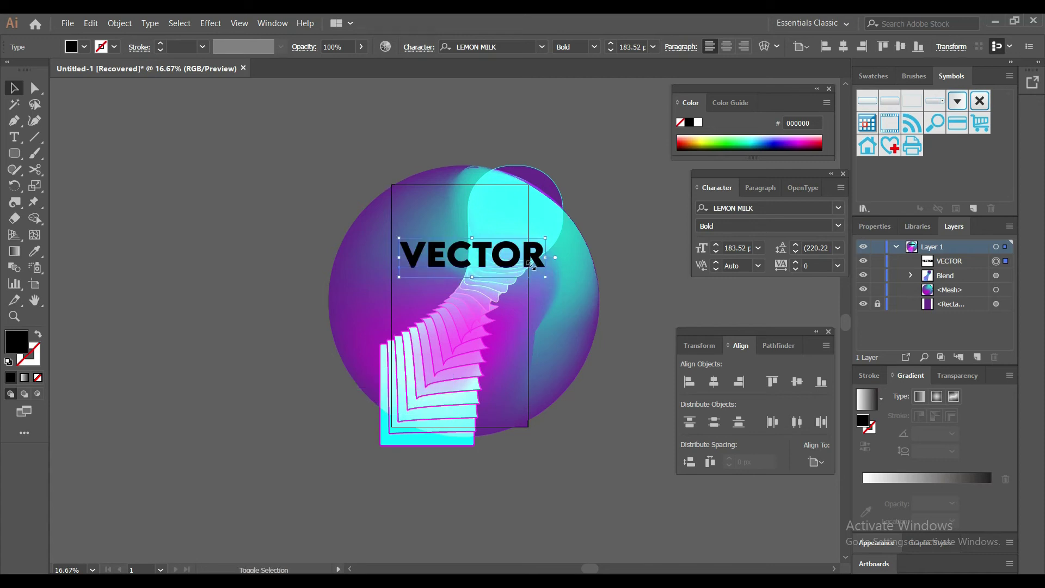
mouse_move(518, 260)
left_mouse_down()
mouse_move(536, 270)
mouse_move(509, 267)
mouse_move(464, 223)
left_mouse_up()
Fill the VECTOR headline white
left_click(85, 47)
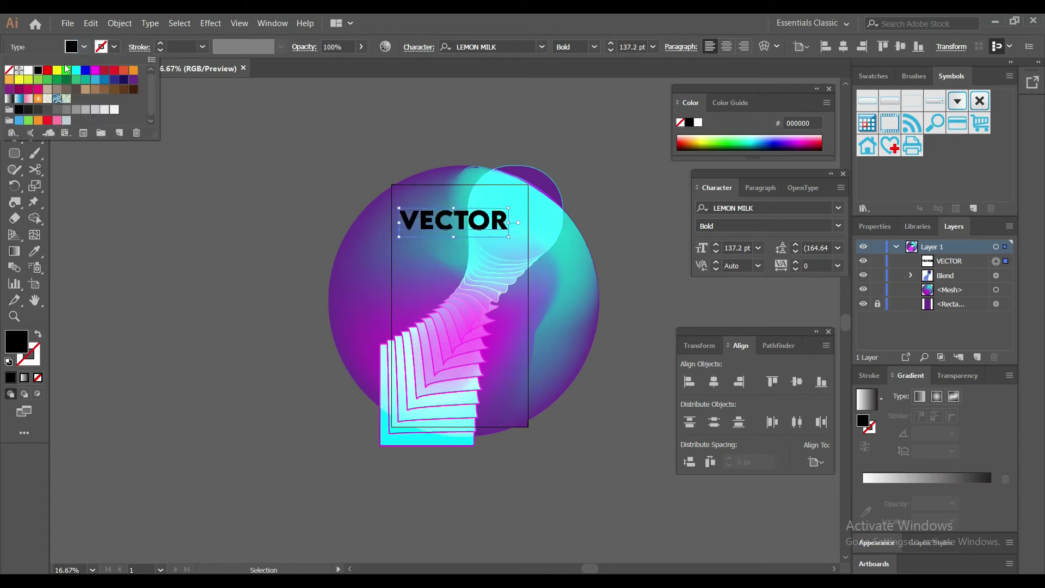
left_click(28, 71)
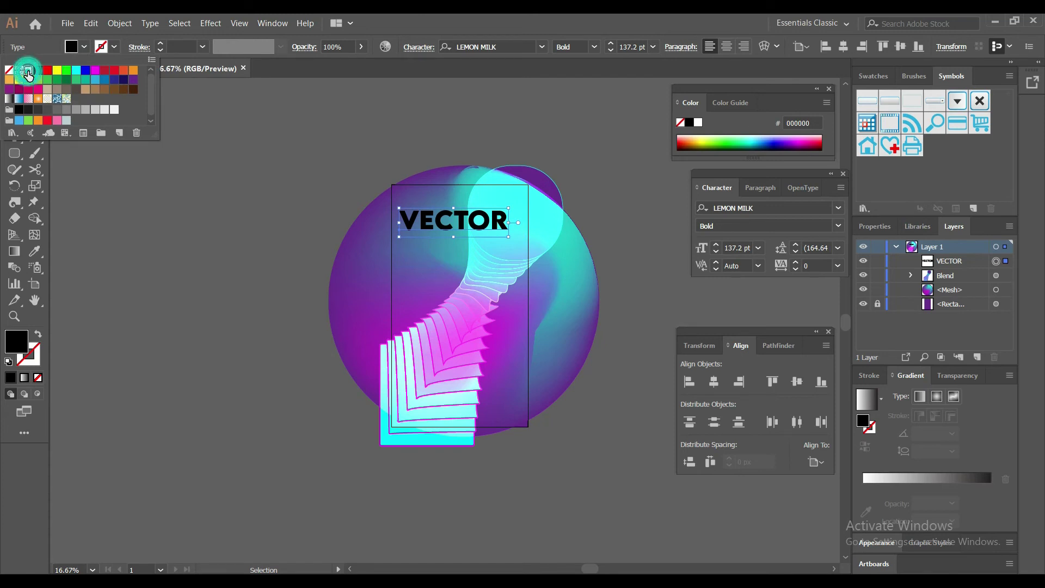
left_click(356, 191)
left_click(14, 136)
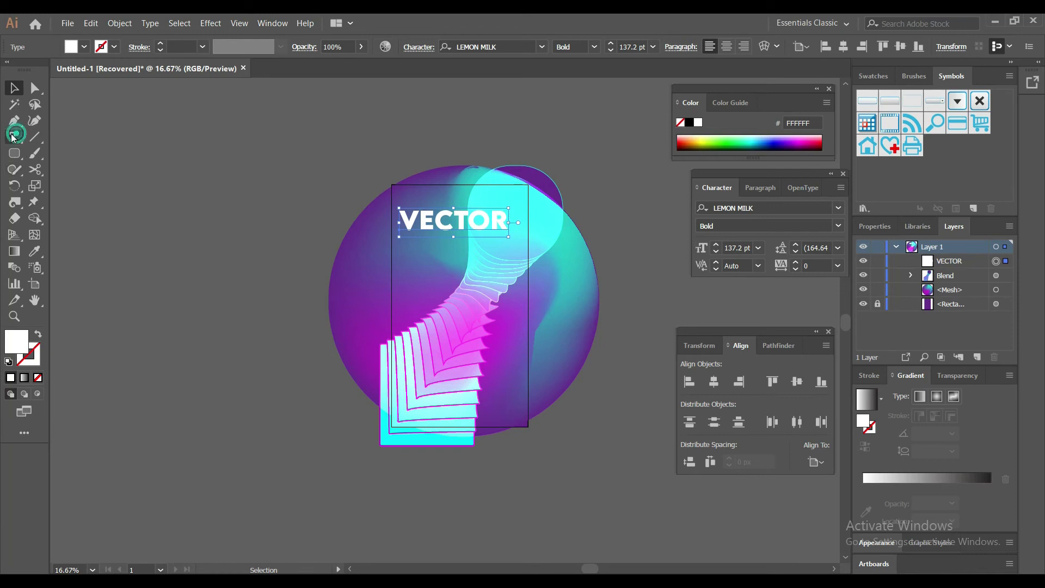
Start a LOREM IPSUM line beside the poster in Lemon Milk Light with tracking 100
left_click(169, 303)
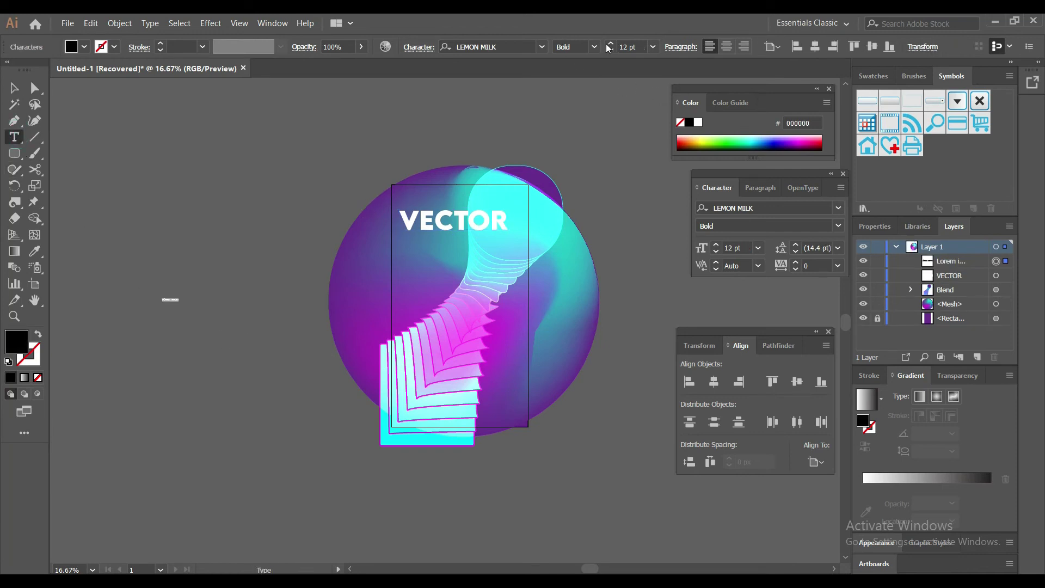
left_click(597, 48)
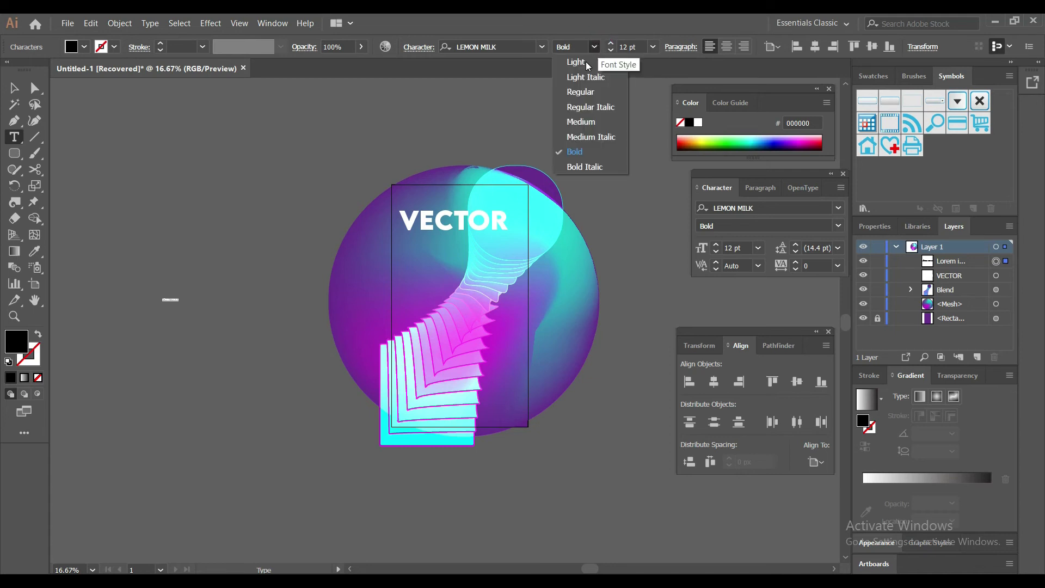
left_click(586, 61)
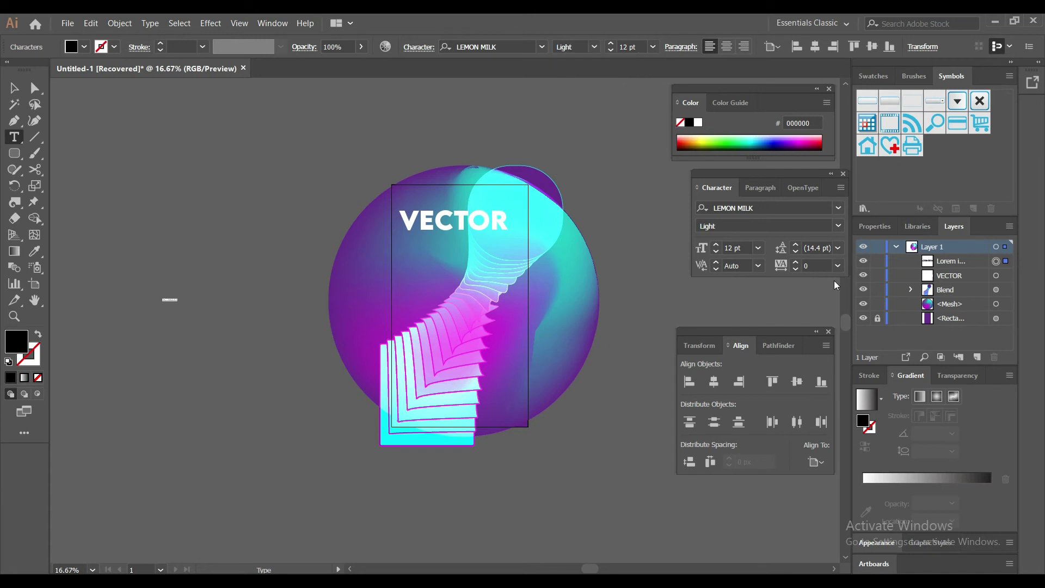
left_click(817, 266)
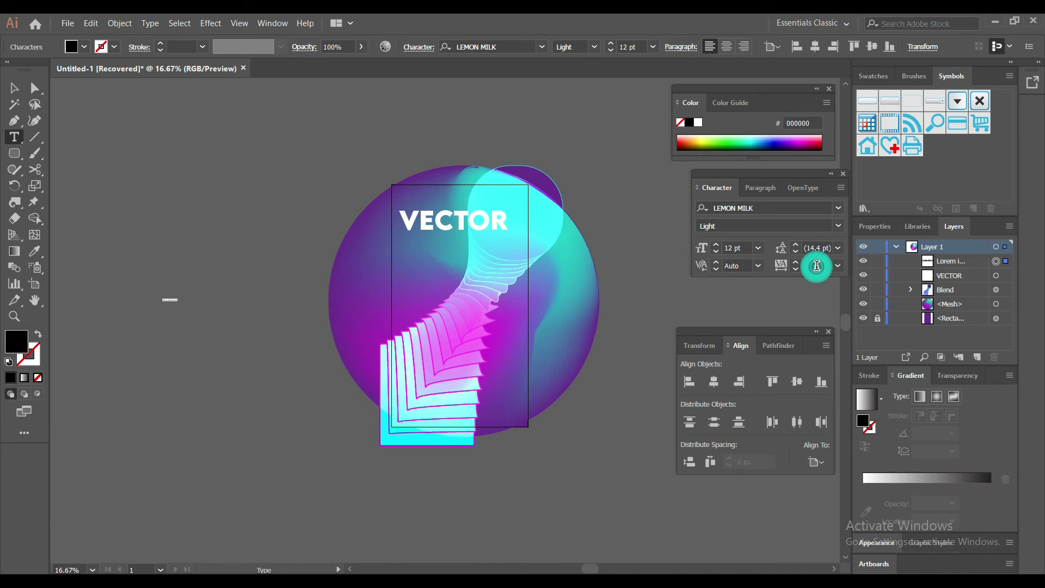
type("50")
key("Return")
type("100")
key("Return")
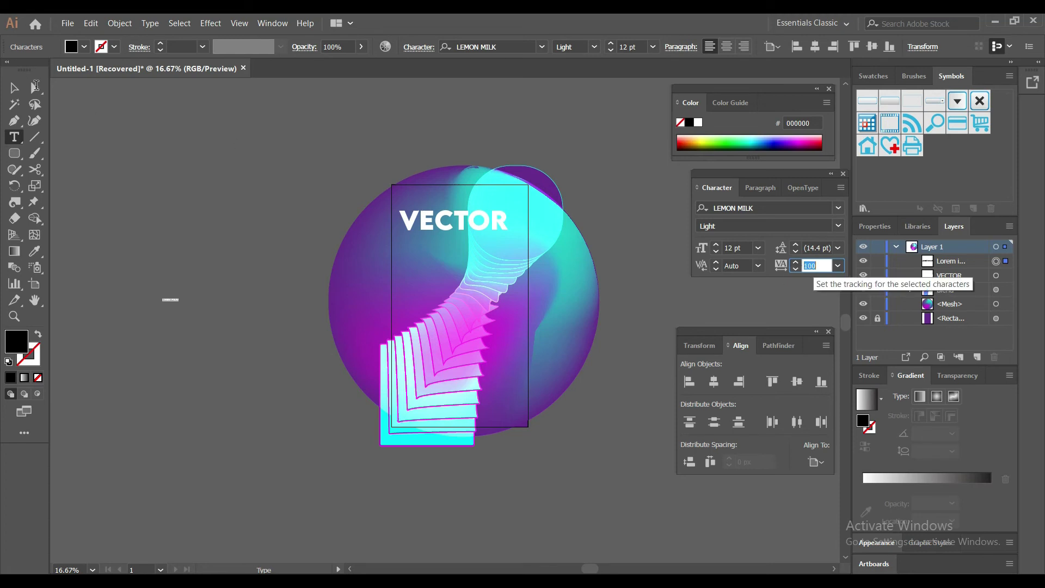
Enlarge the LOREM IPSUM text and widen its tracking to 400
left_click(15, 89)
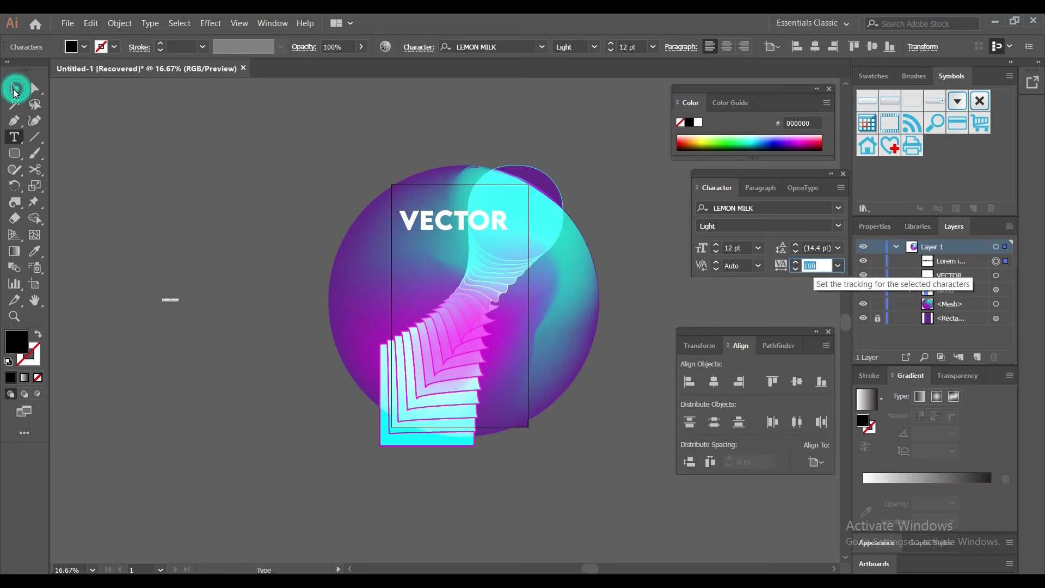
left_click(191, 319)
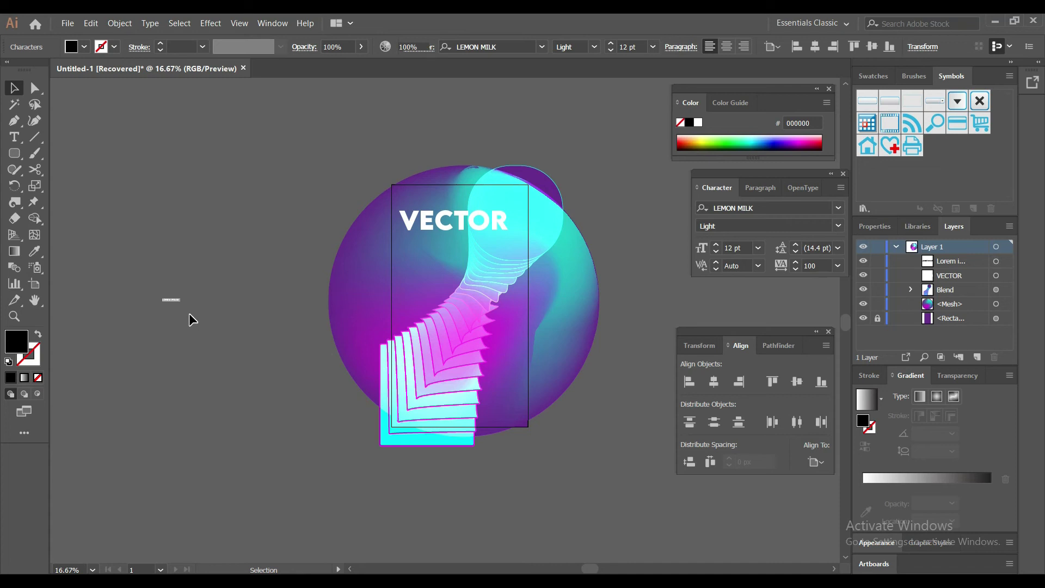
left_click(189, 314)
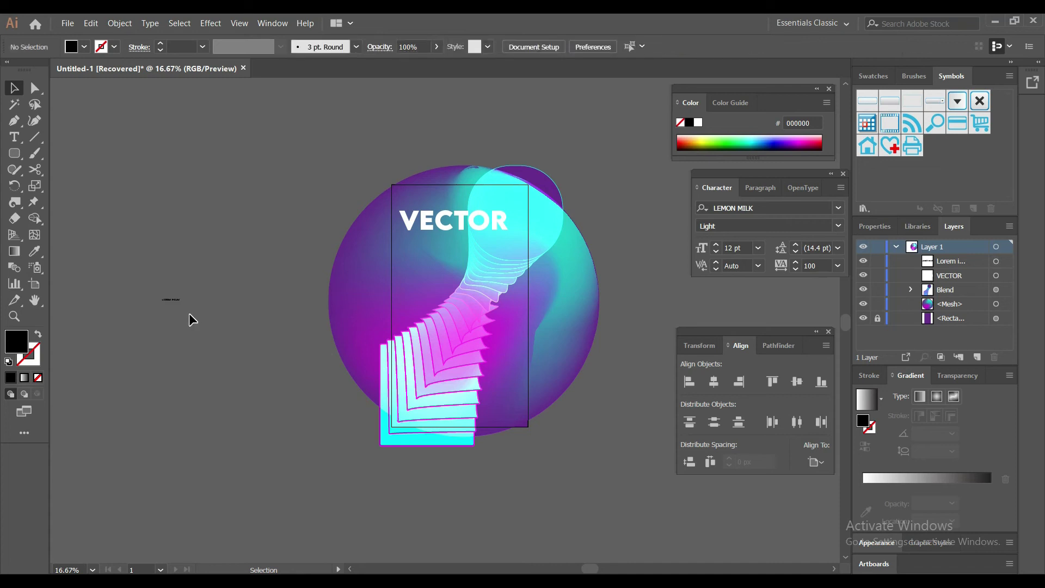
left_click_drag(132, 243, 250, 363)
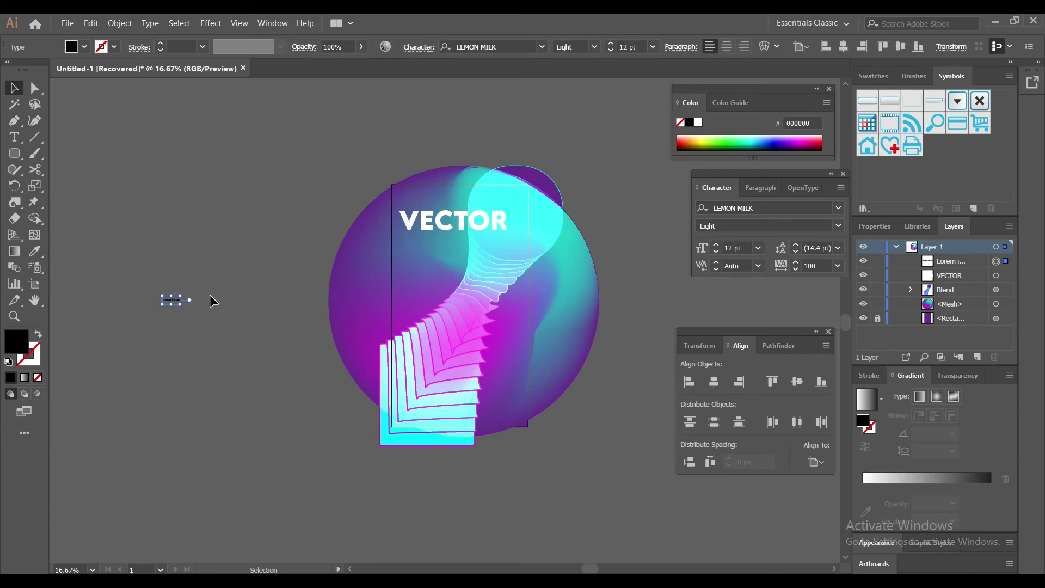
left_click_drag(181, 305, 243, 357)
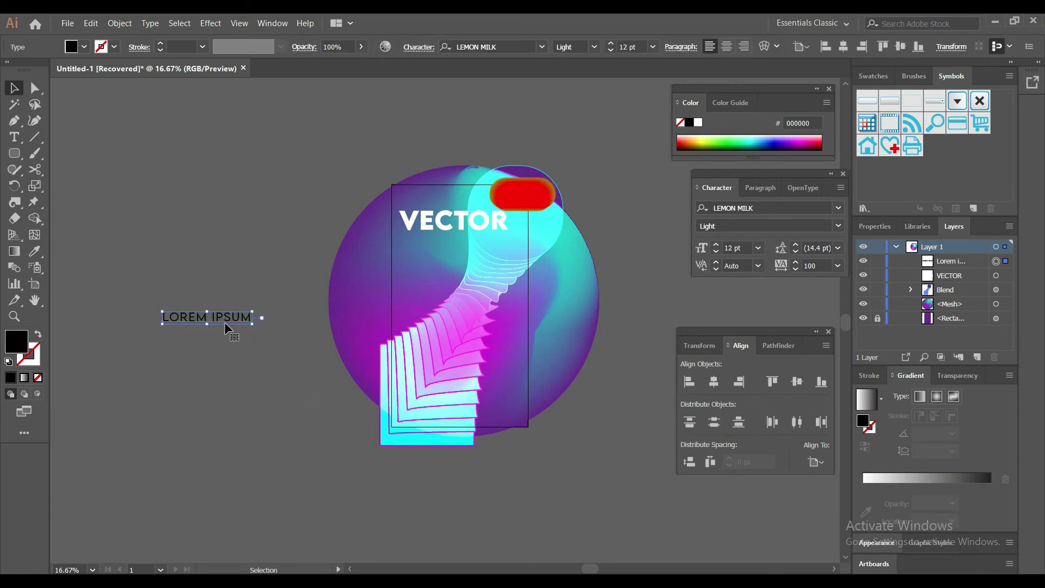
left_click(823, 265)
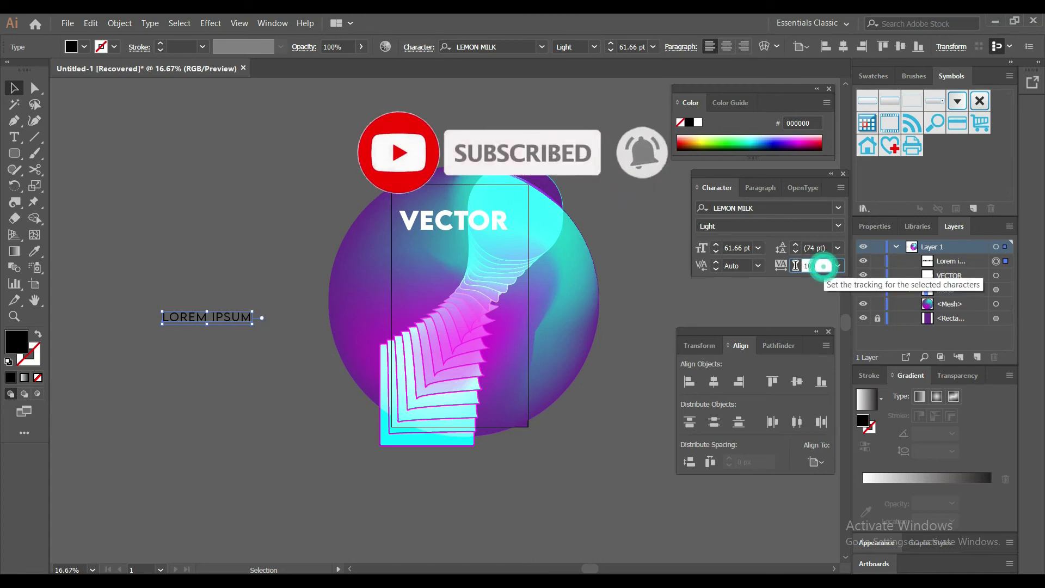
double_click(812, 267)
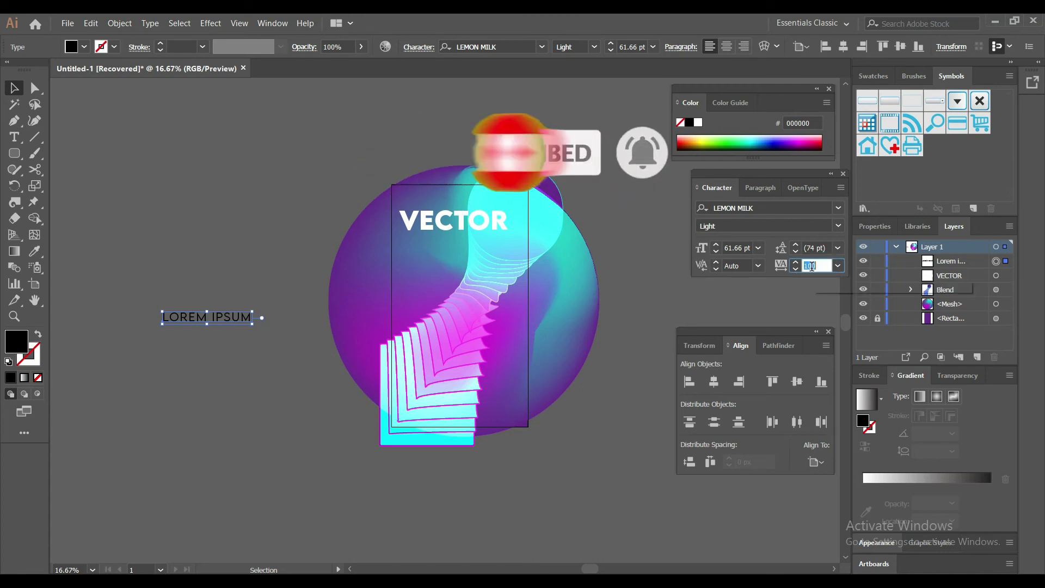
type("300")
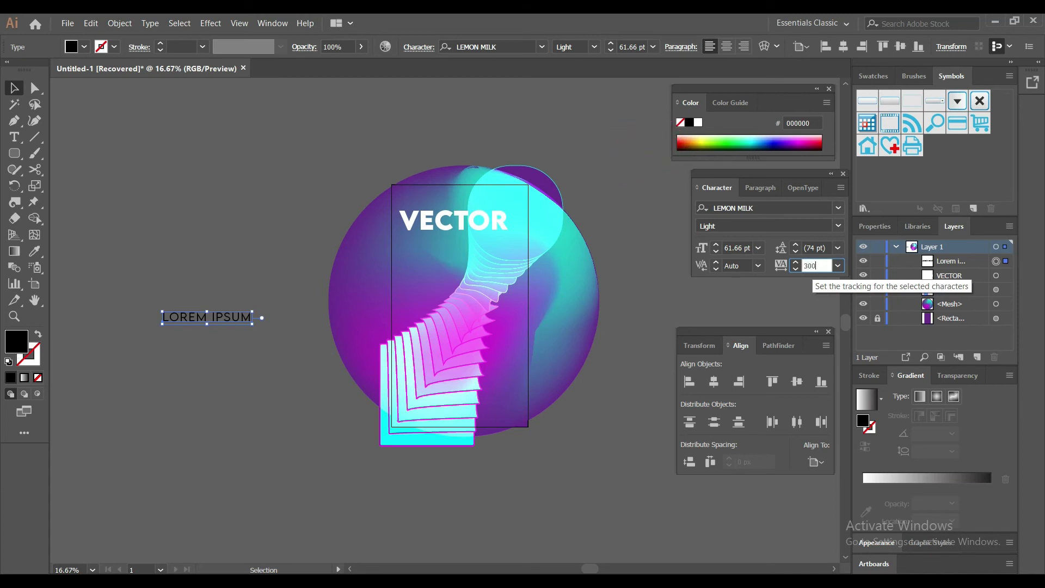
key("Return")
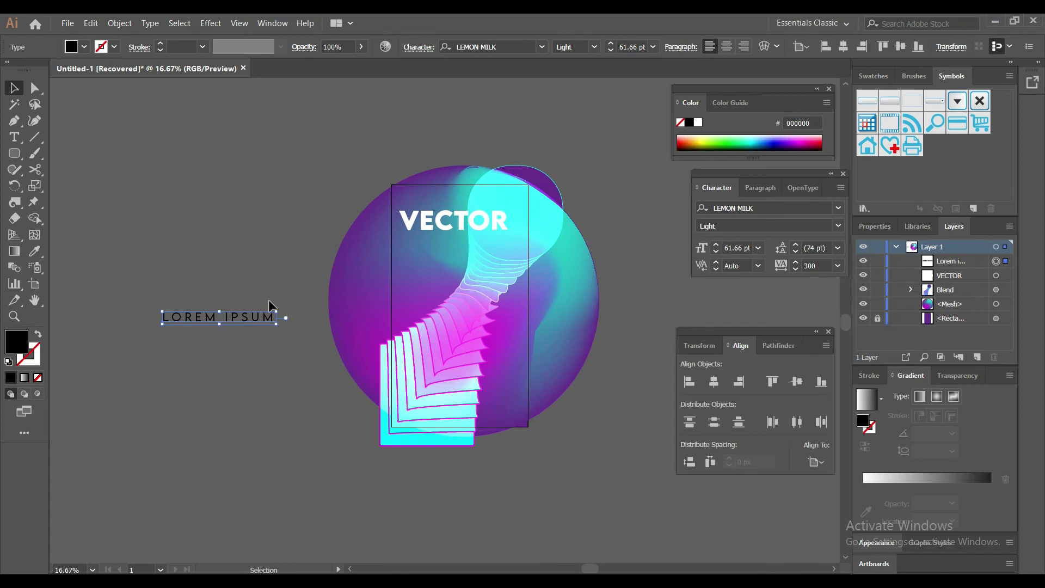
left_click(820, 265)
type("40")
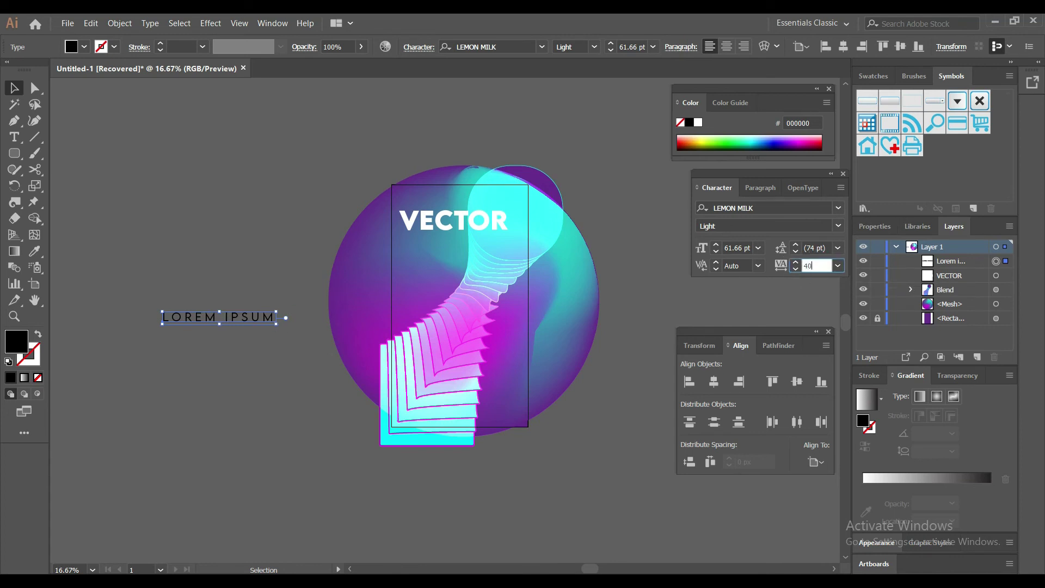
type("0")
key("Return")
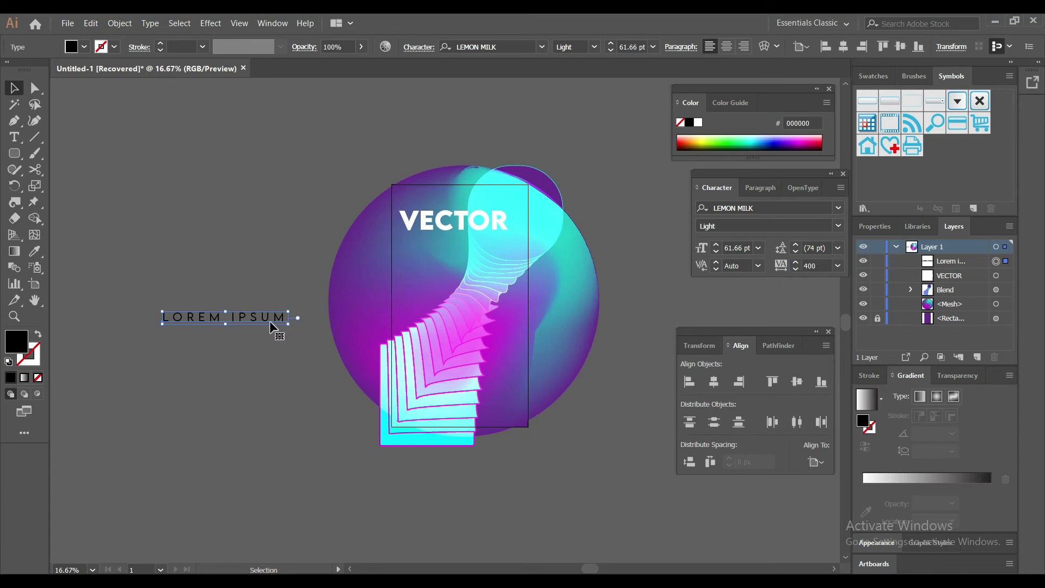
left_click(269, 319)
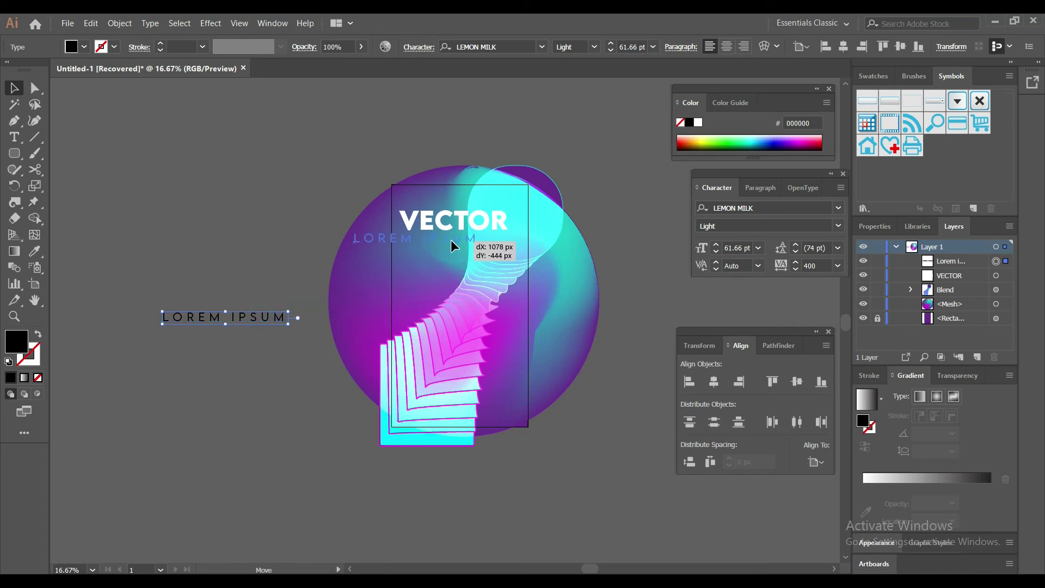
Move LOREM IPSUM just under VECTOR and set its tracking to 250
left_click_drag(451, 242, 503, 246)
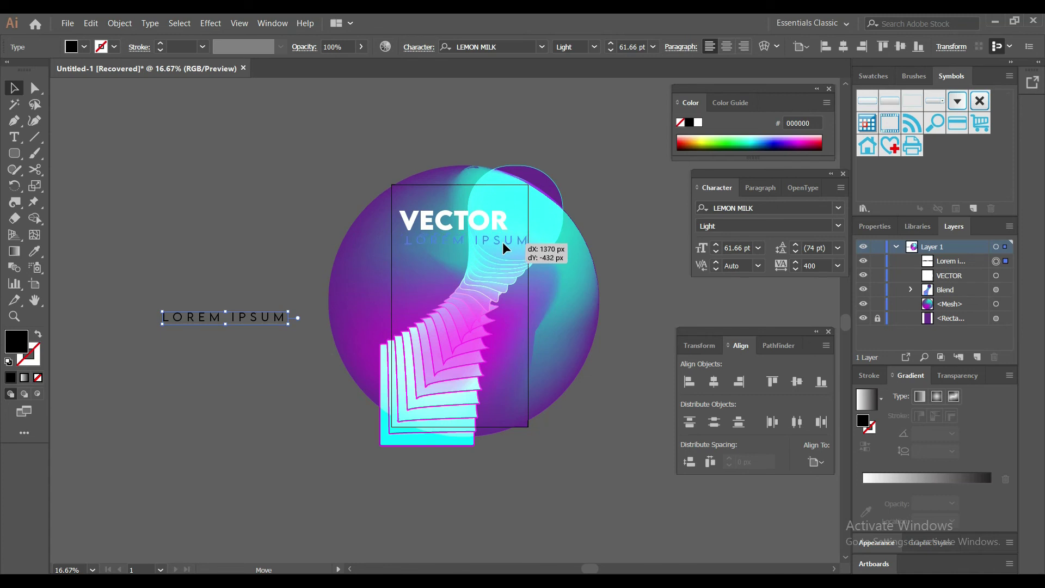
left_click_drag(502, 243, 498, 246)
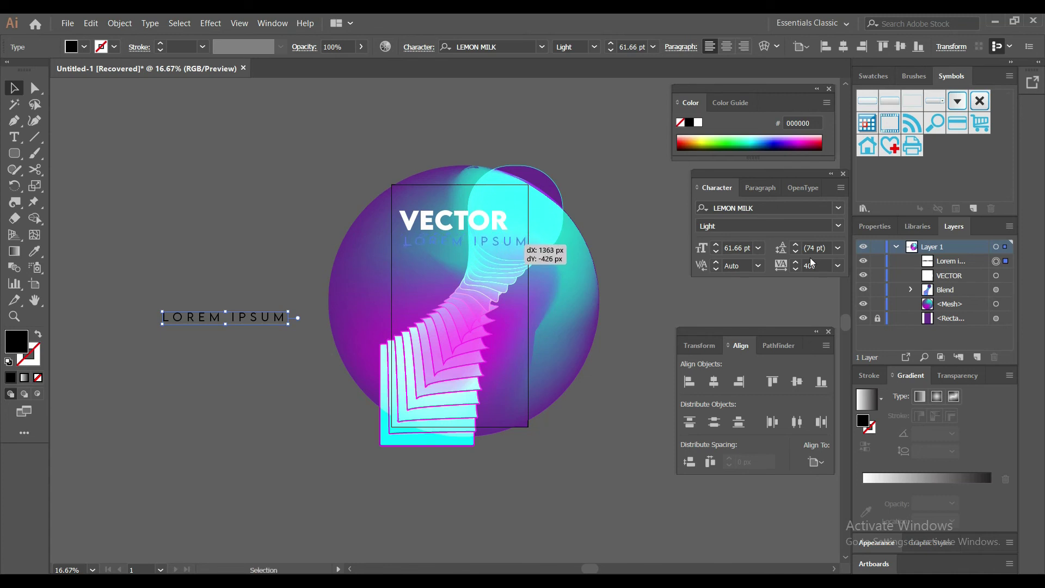
left_click(812, 265)
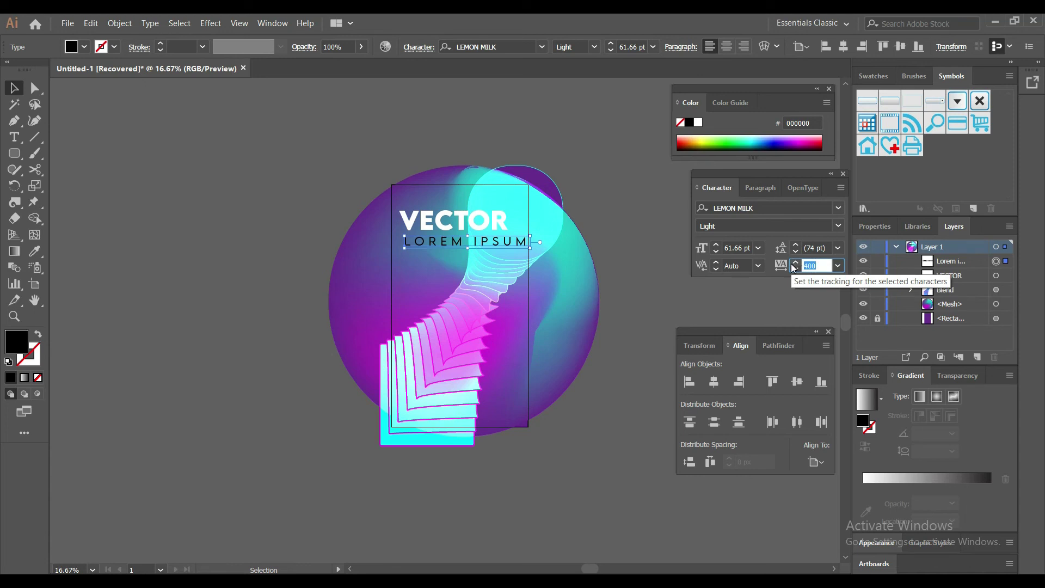
type("250")
key("Return")
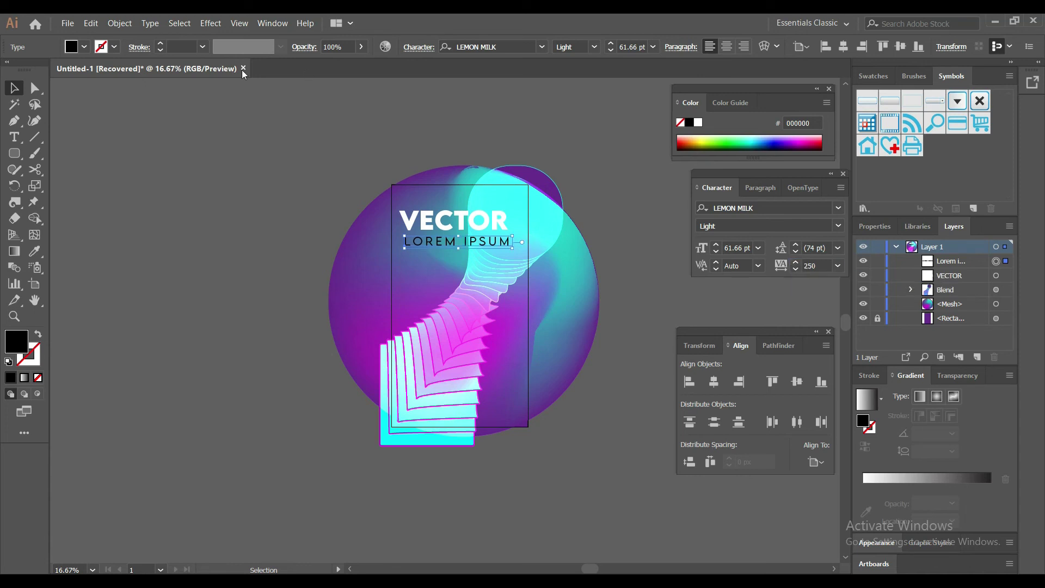
Give the LOREM IPSUM subtitle a white fill
left_click(84, 47)
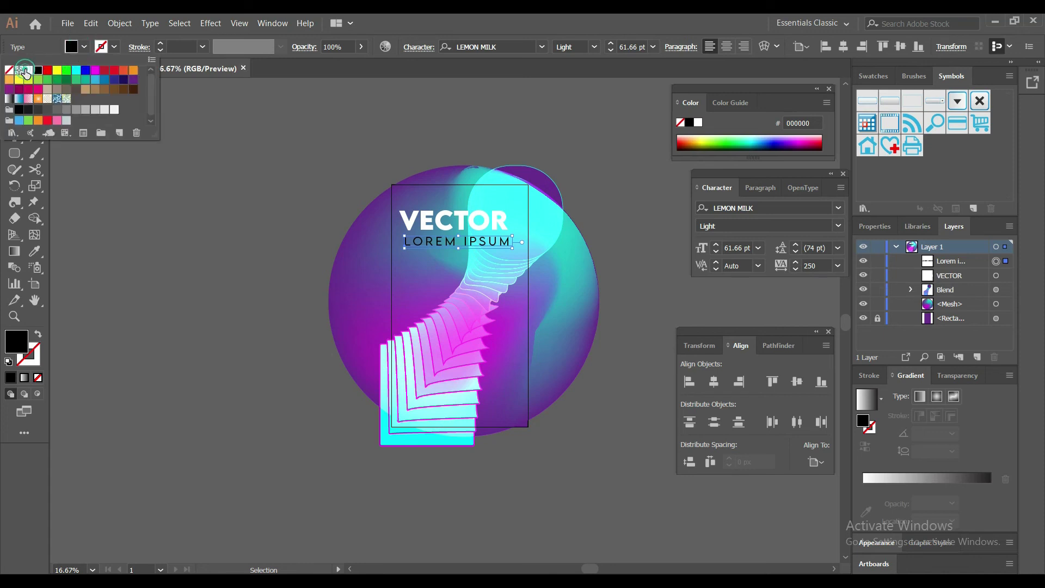
left_click(27, 71)
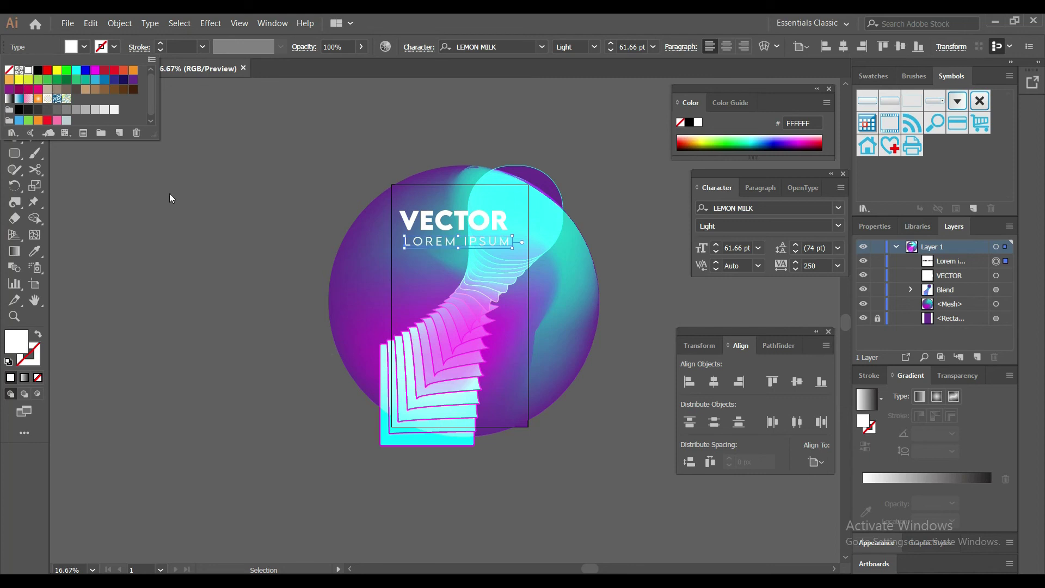
left_click(740, 247)
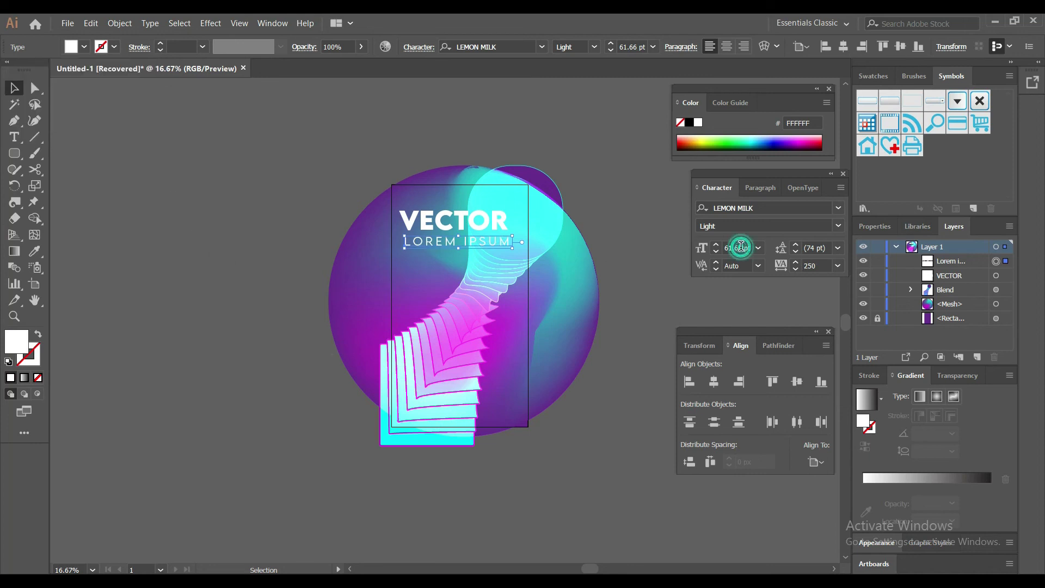
Set the subtitle's font size to 40 pt
left_click(738, 247)
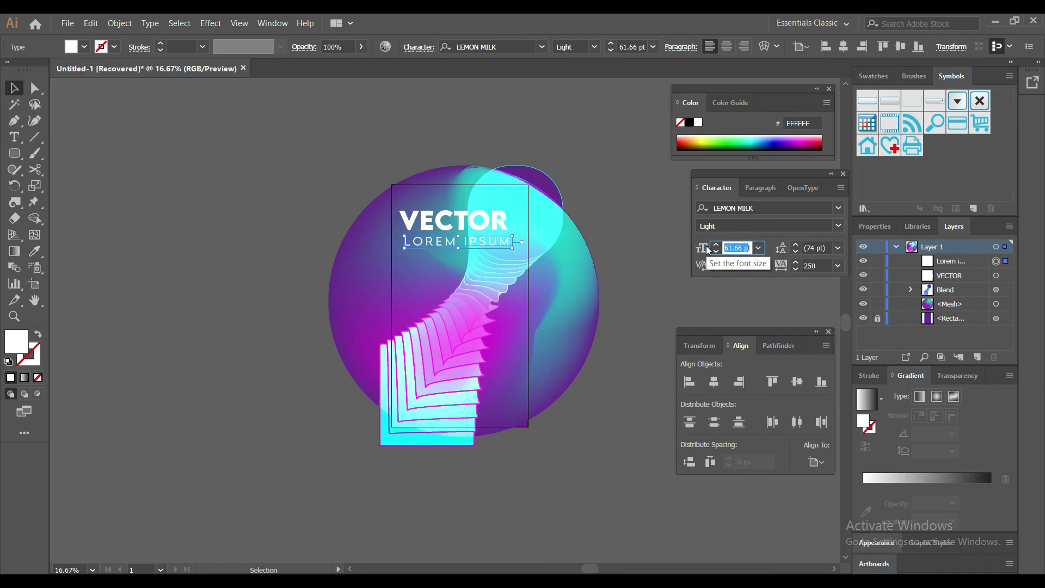
type("40")
key("Escape")
left_click(740, 248)
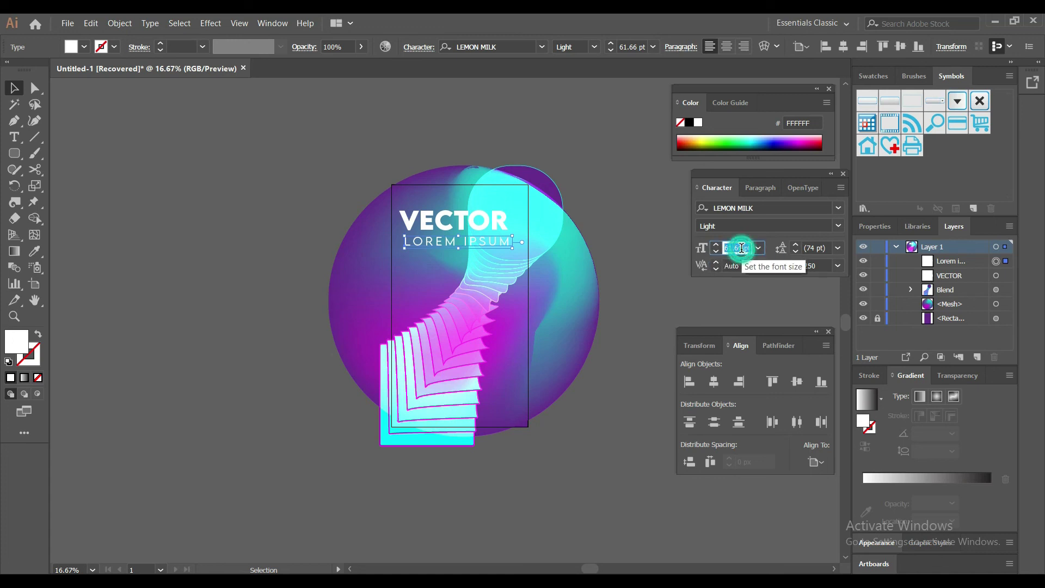
type("40")
key("Return")
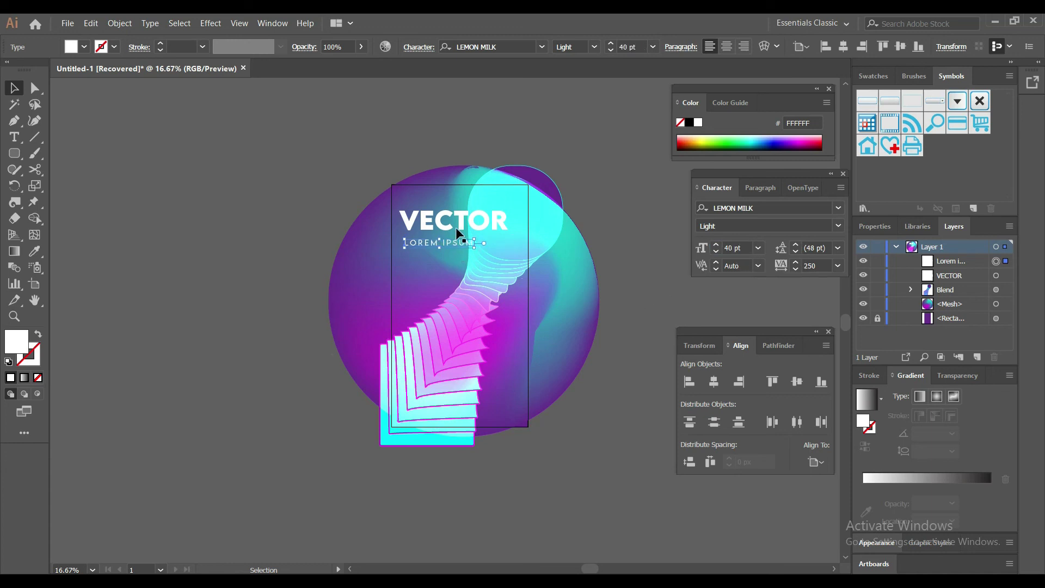
key("ctrl+equal")
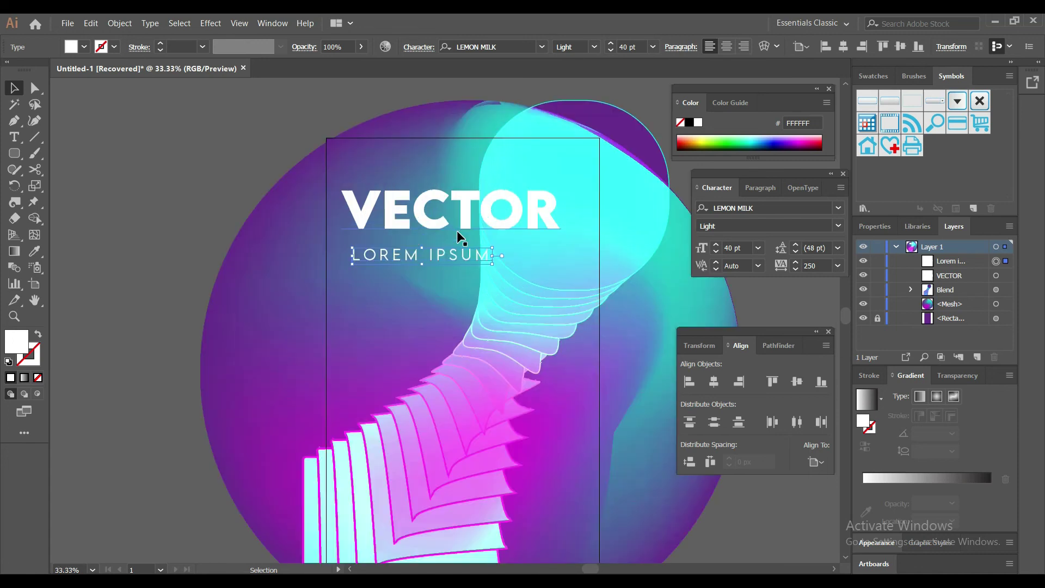
Reposition LOREM IPSUM closer beneath VECTOR
left_click_drag(448, 254, 448, 240)
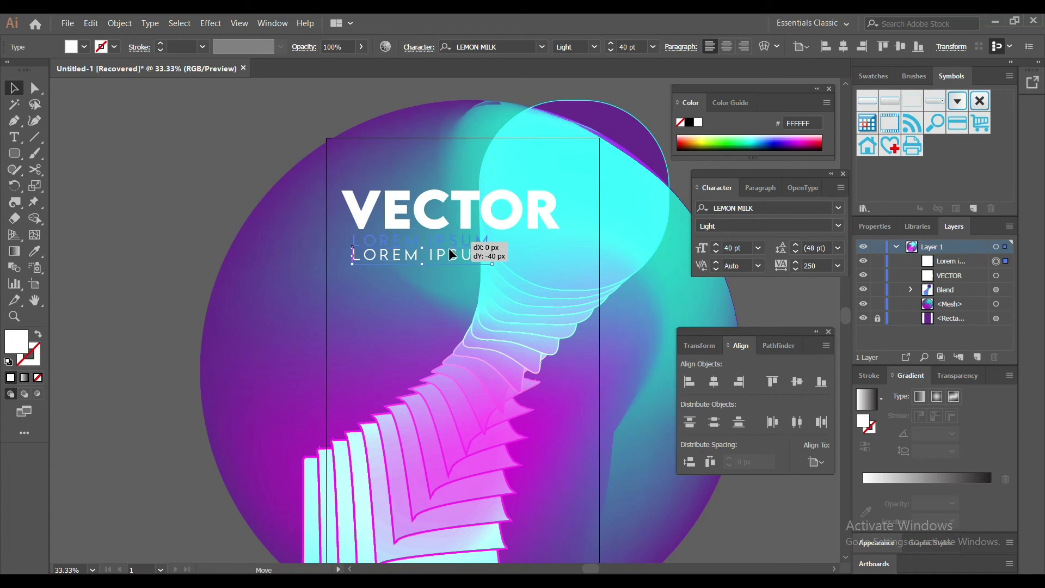
left_click_drag(449, 250, 452, 251)
left_click_drag(446, 252, 444, 250)
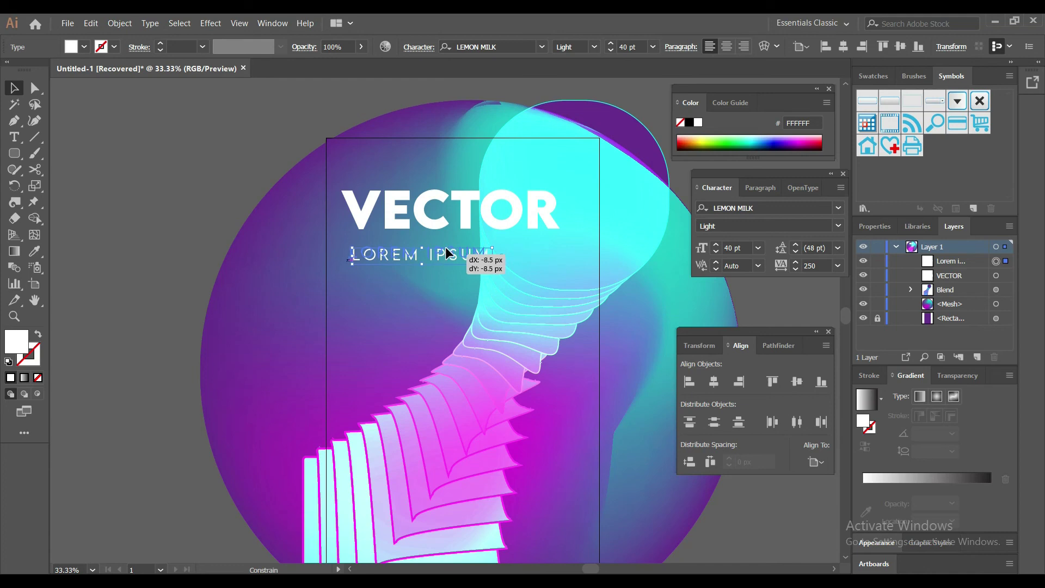
left_click_drag(446, 248, 447, 248)
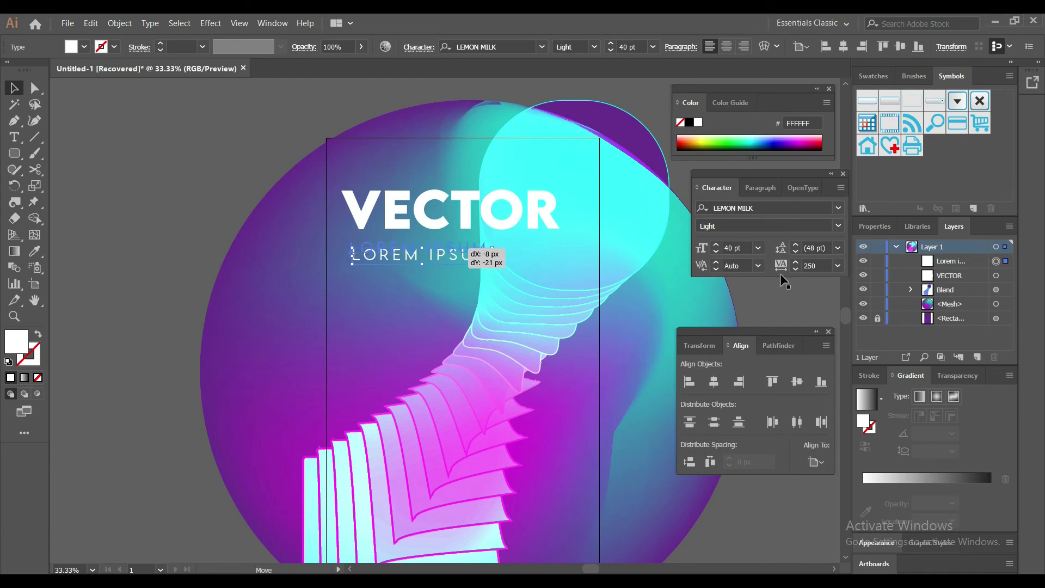
Widen the subtitle's tracking to 400, then to 700
left_click(819, 263)
key("BackSpace")
key("BackSpace")
key("BackSpace")
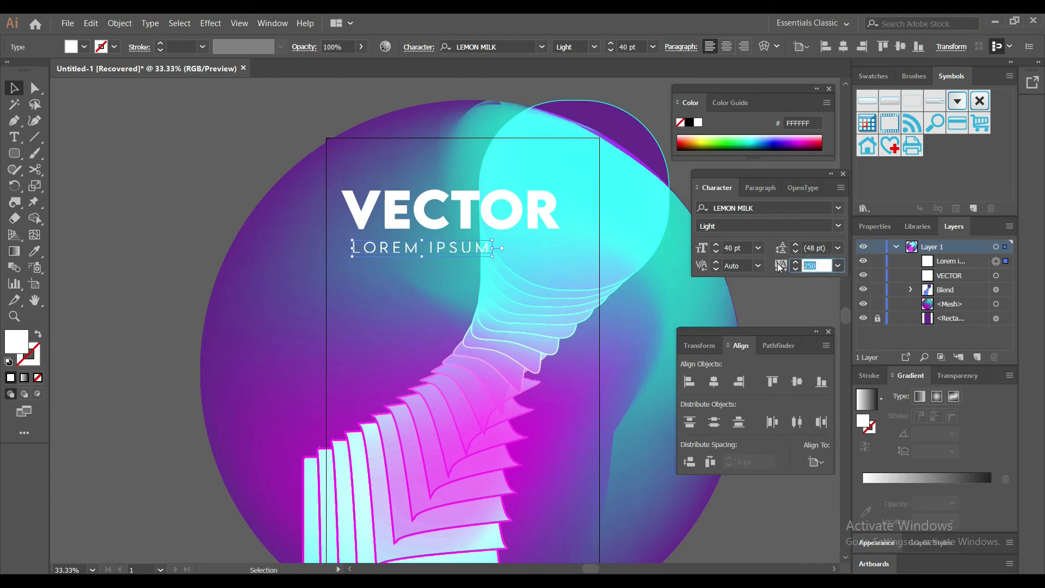
type("400")
key("Return")
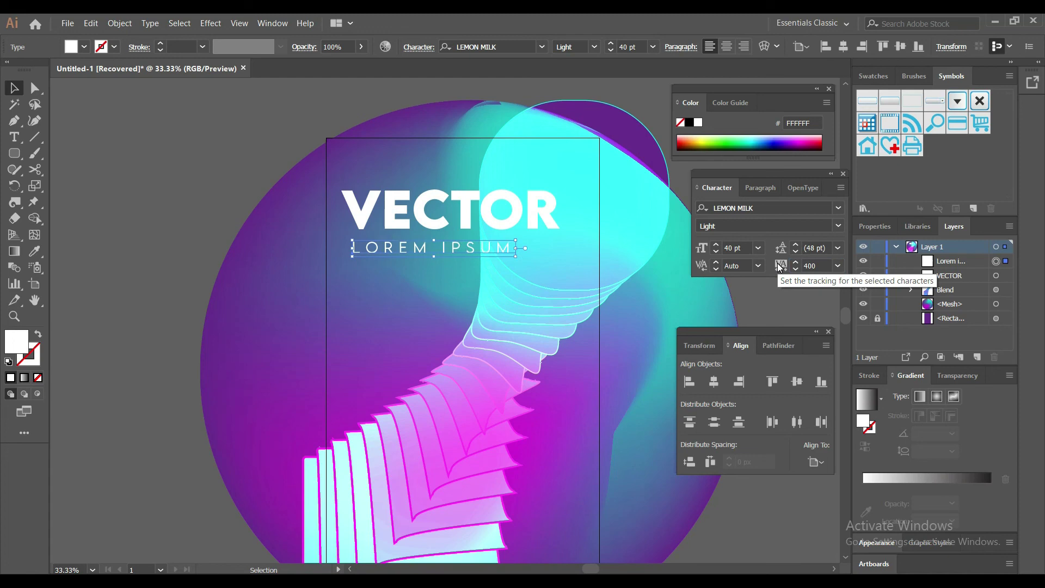
left_click(817, 265)
key("BackSpace")
key("BackSpace")
key("BackSpace")
type("7")
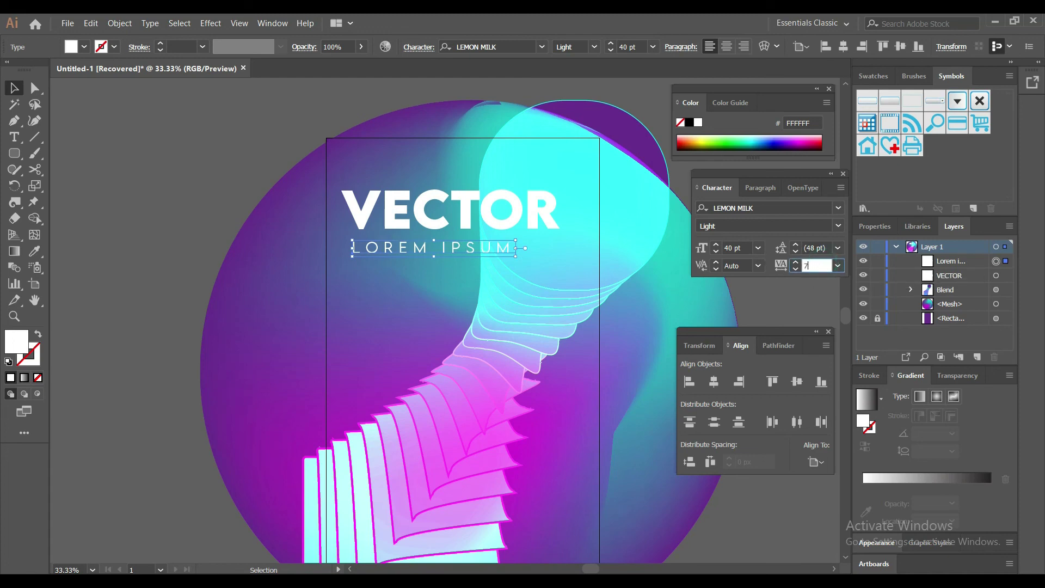
type("00")
key("Return")
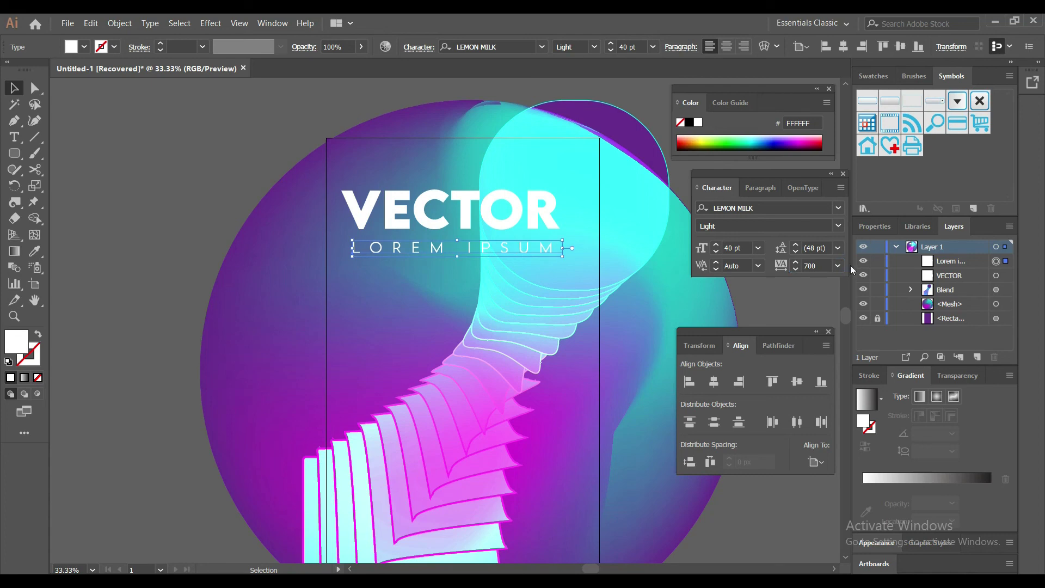
Nudge the subtitle's tracking up to 750 and deselect it
left_click(821, 265)
key("Up")
key("Up")
key("Up")
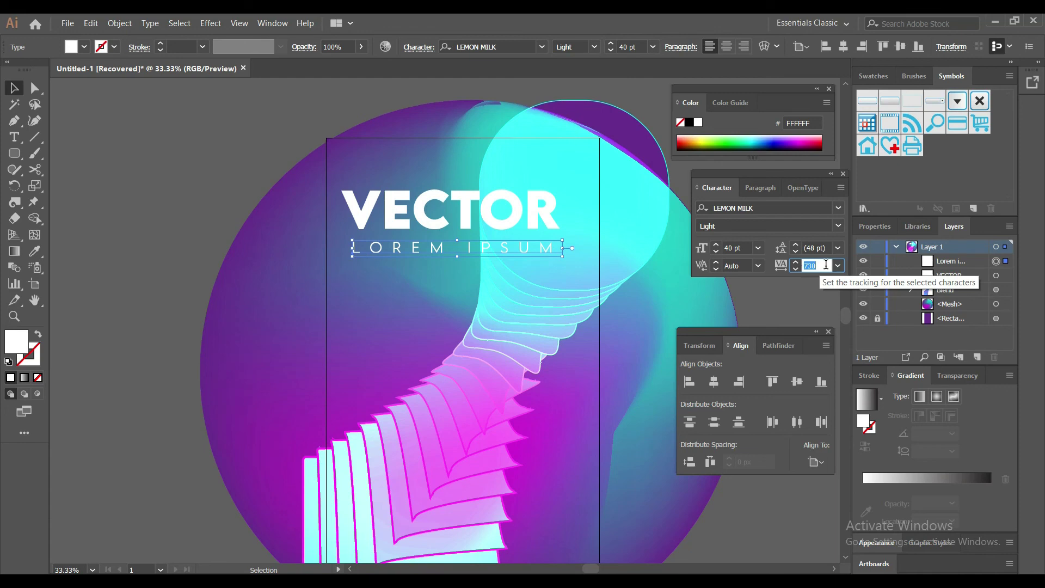
key("Up")
key("Up")
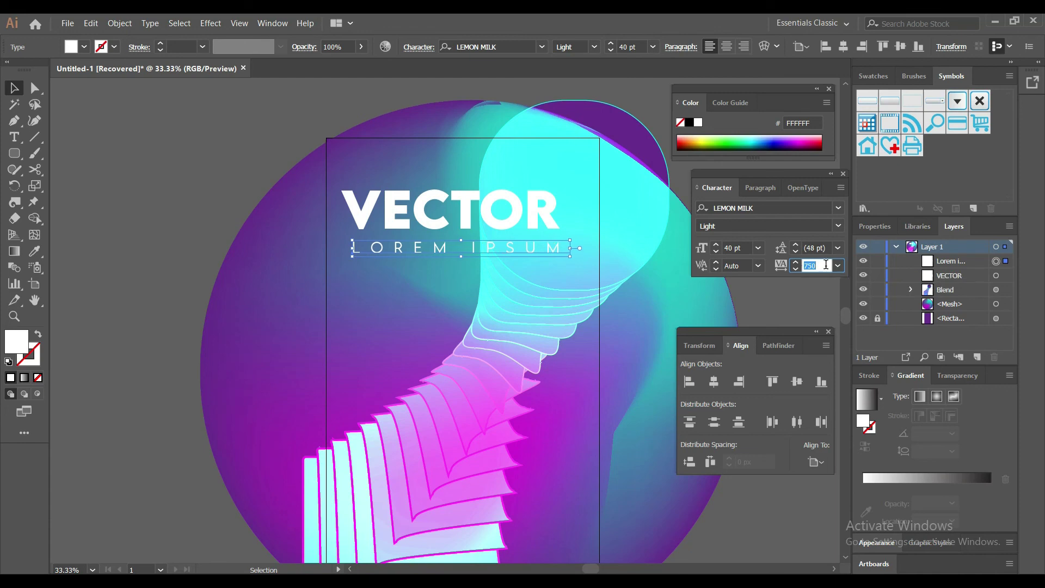
left_click(230, 240)
key("Return")
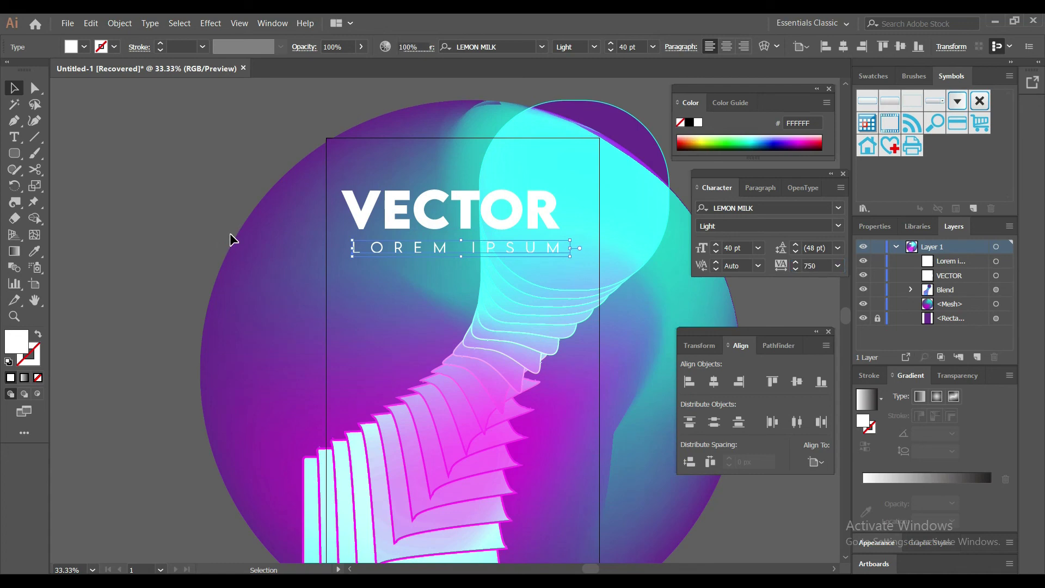
left_click(230, 234)
scroll(229, 234, "down", 2)
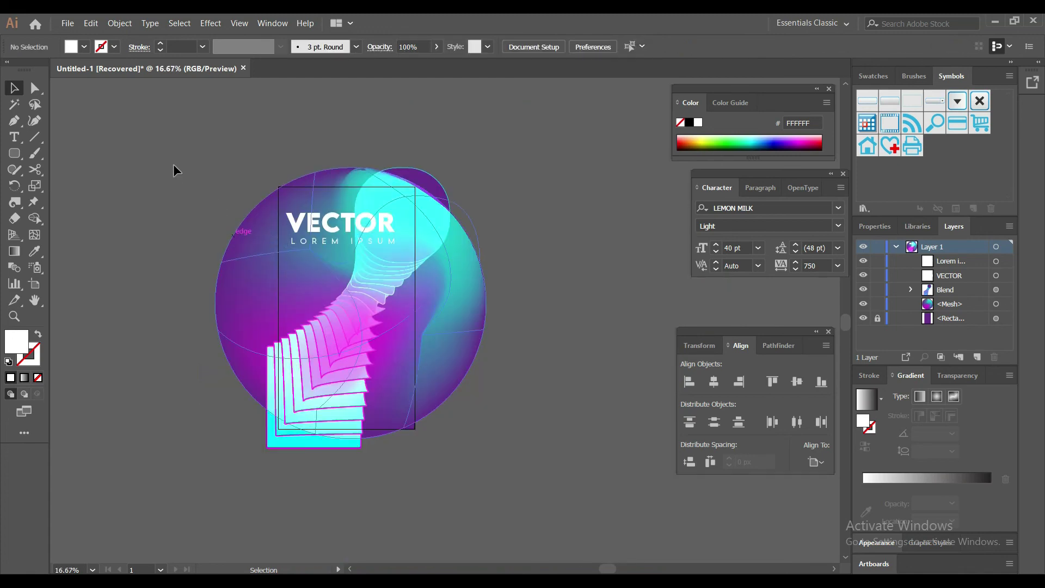
Marquee-select the headline, subtitle, blend and mesh circle and group them with Ctrl+G
left_click_drag(158, 143, 462, 501)
left_click_drag(463, 500, 462, 501)
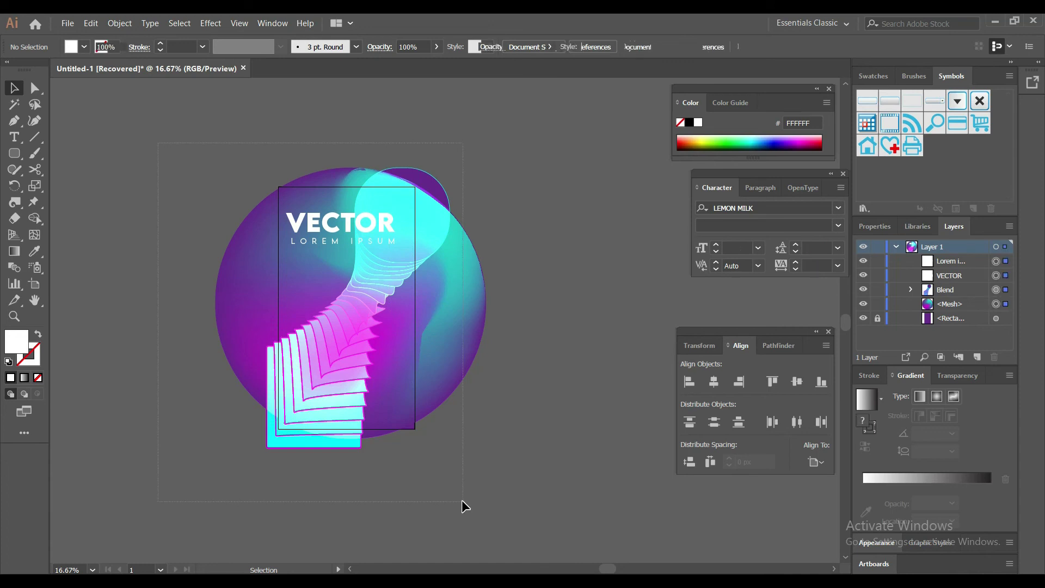
left_click_drag(462, 501, 462, 501)
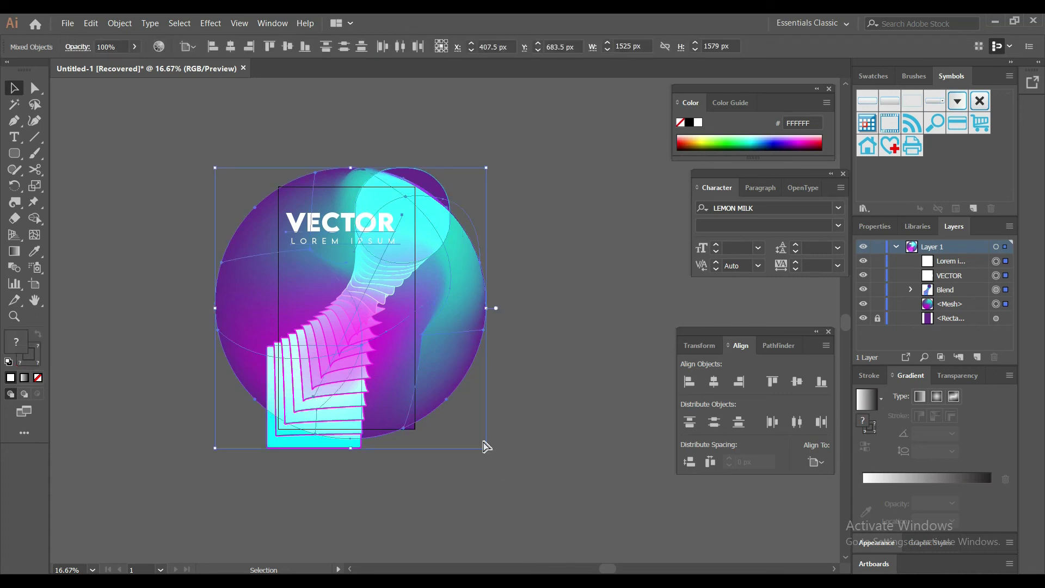
key("a")
key("ctrl+g")
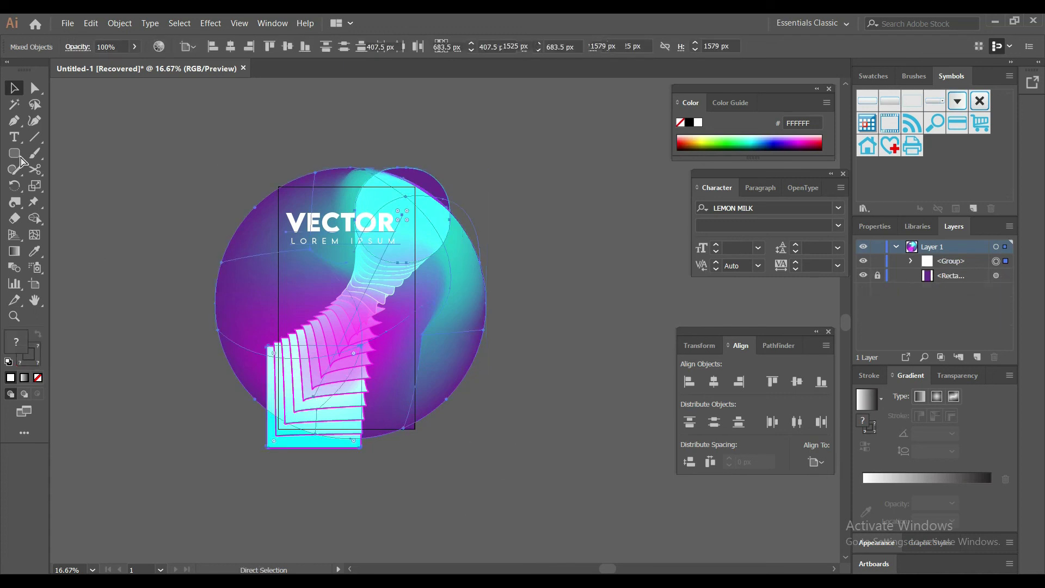
Choose the Rectangle Tool from the shape tools flyout
left_click(17, 156)
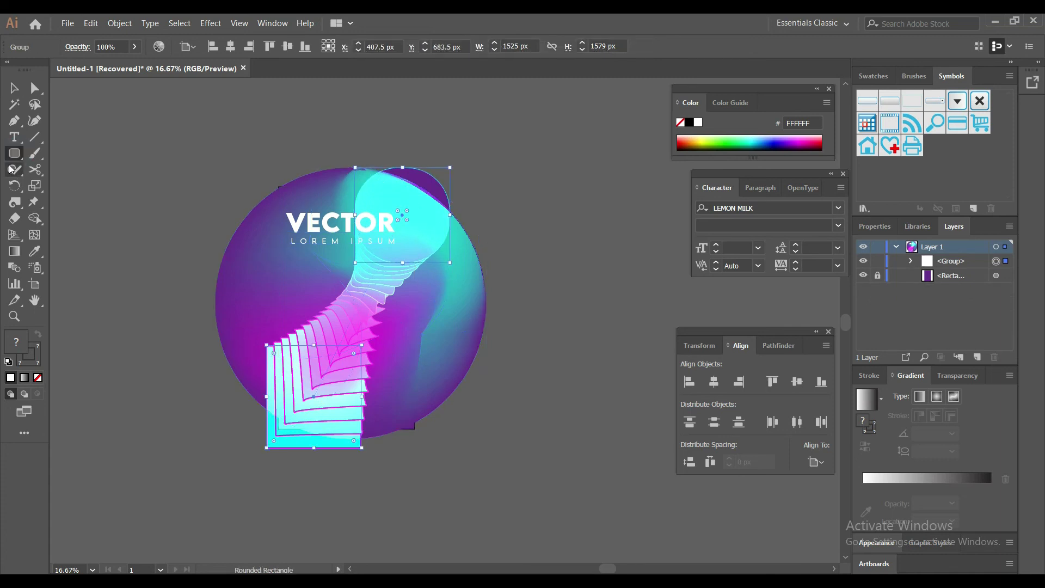
left_click(16, 155)
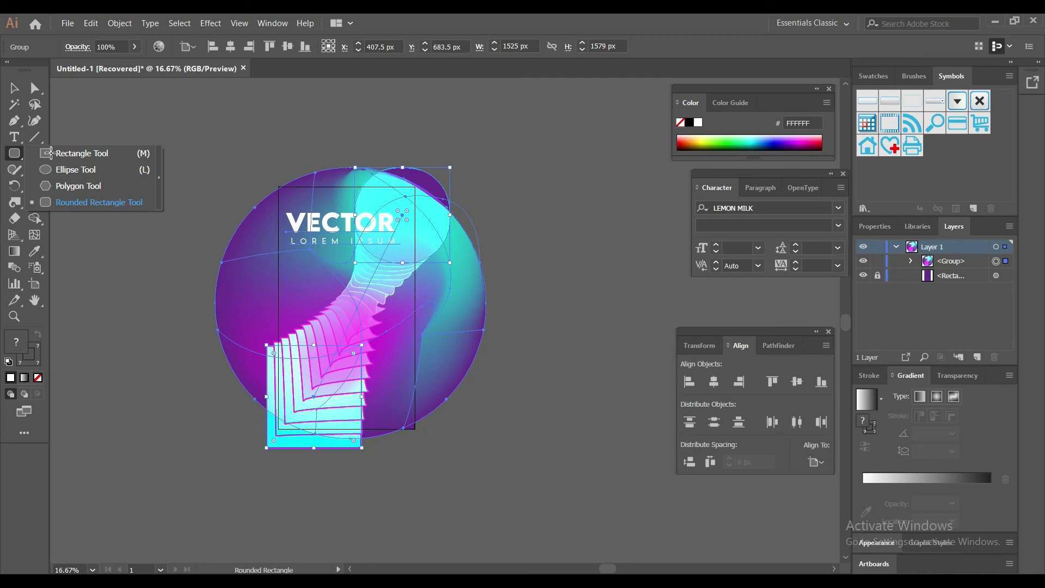
left_click(51, 153)
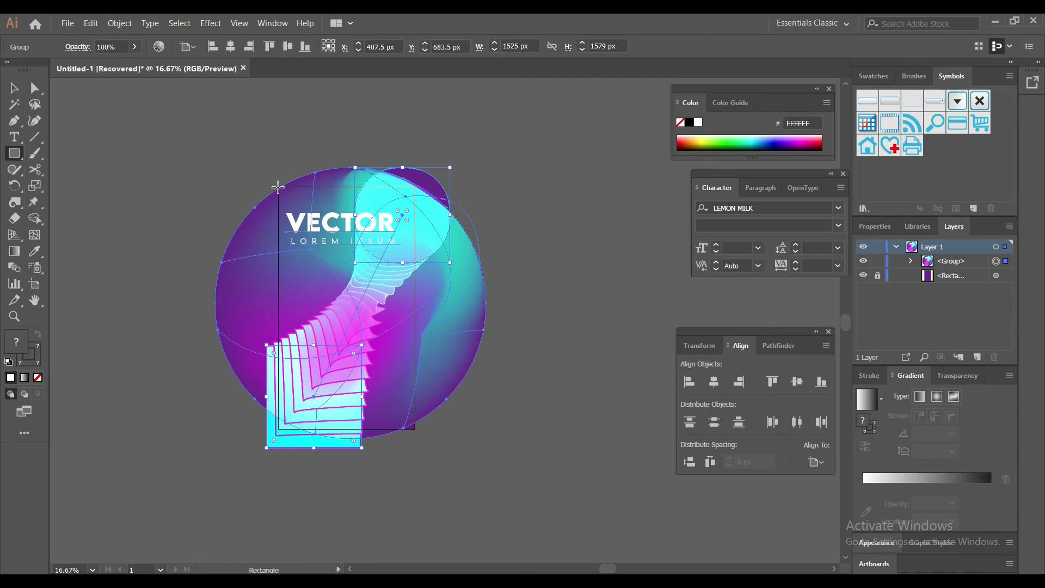
Draw a 768×1366 px rectangle over the poster frame
left_click_drag(278, 187, 415, 429)
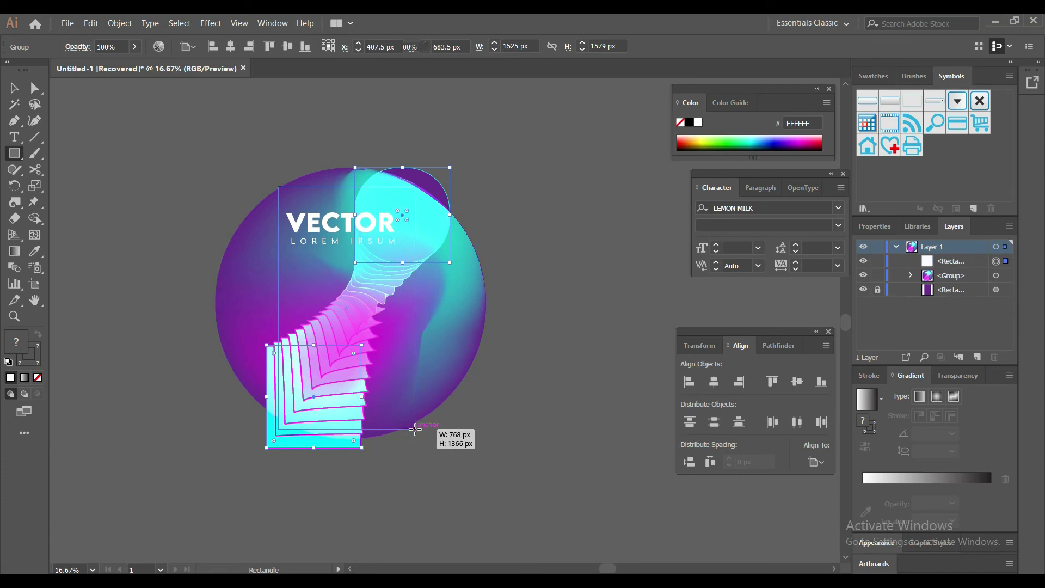
left_click_drag(415, 429, 415, 429)
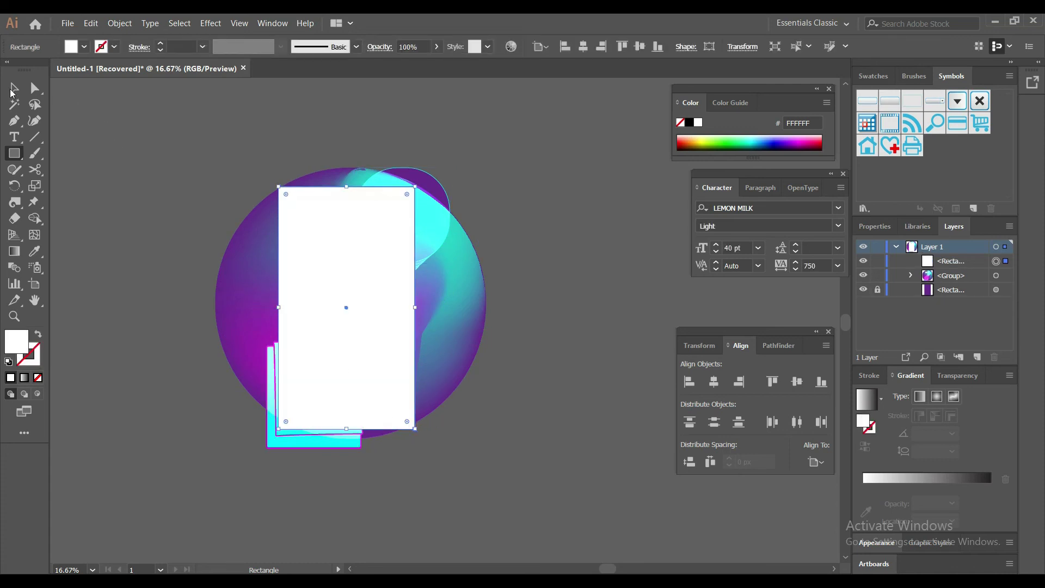
left_click(15, 88)
Select the rectangle with the artwork group and apply Make Clipping Mask
left_click_drag(207, 150, 367, 328)
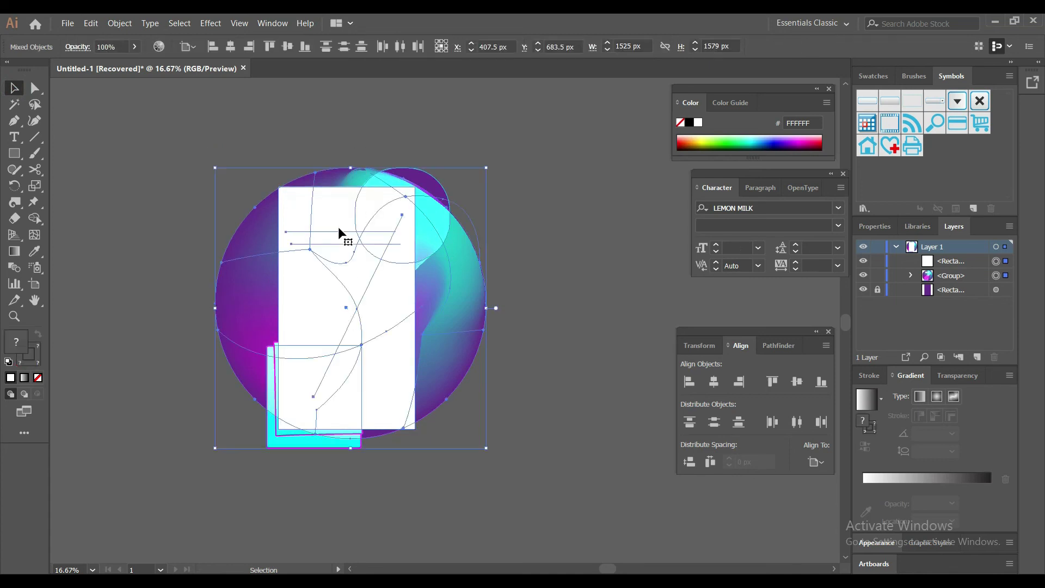
right_click(339, 233)
left_click(393, 314)
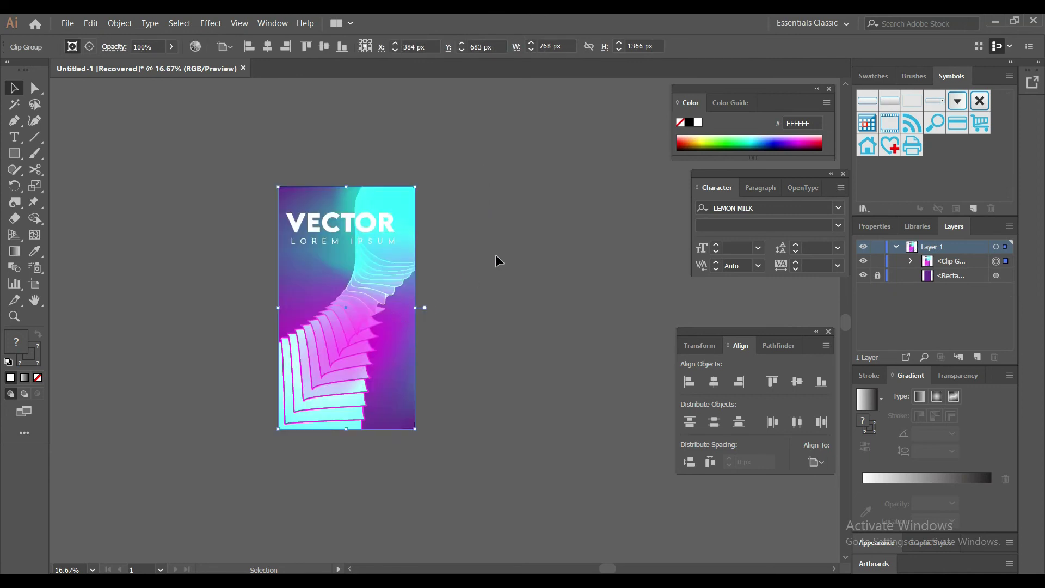
left_click(497, 254)
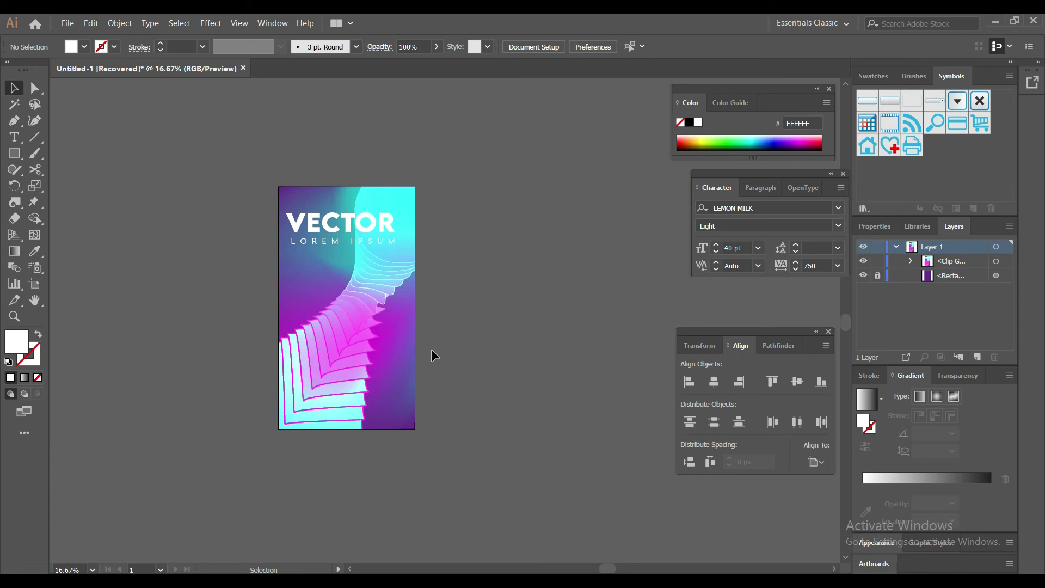
key("ctrl+plus")
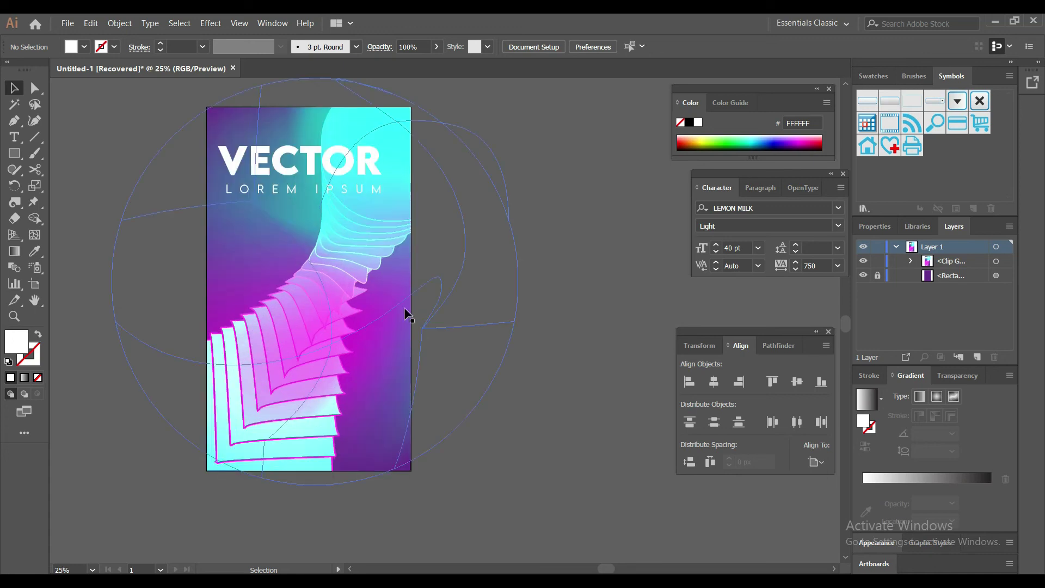
left_click_drag(452, 275, 498, 288)
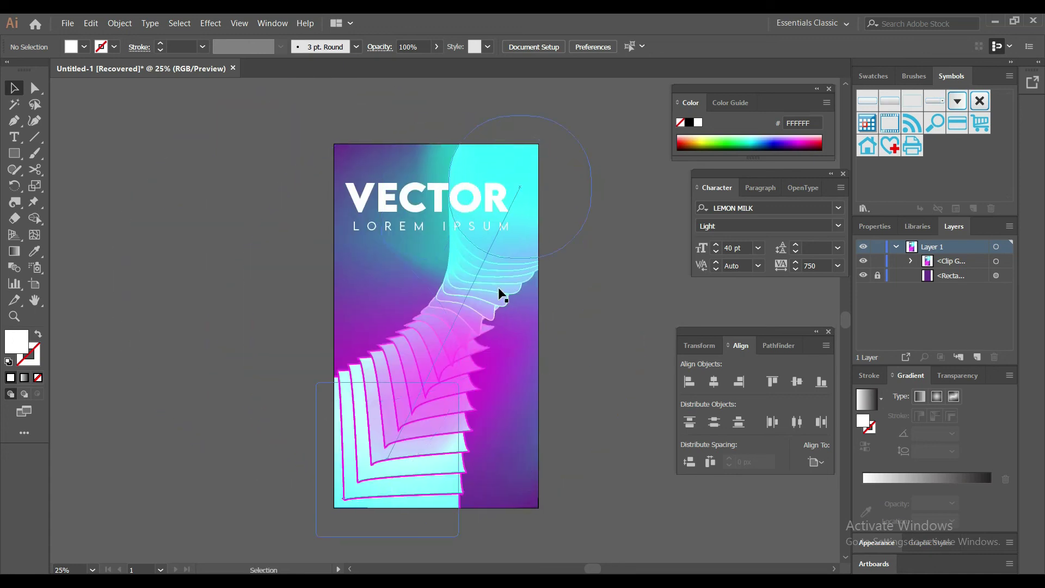